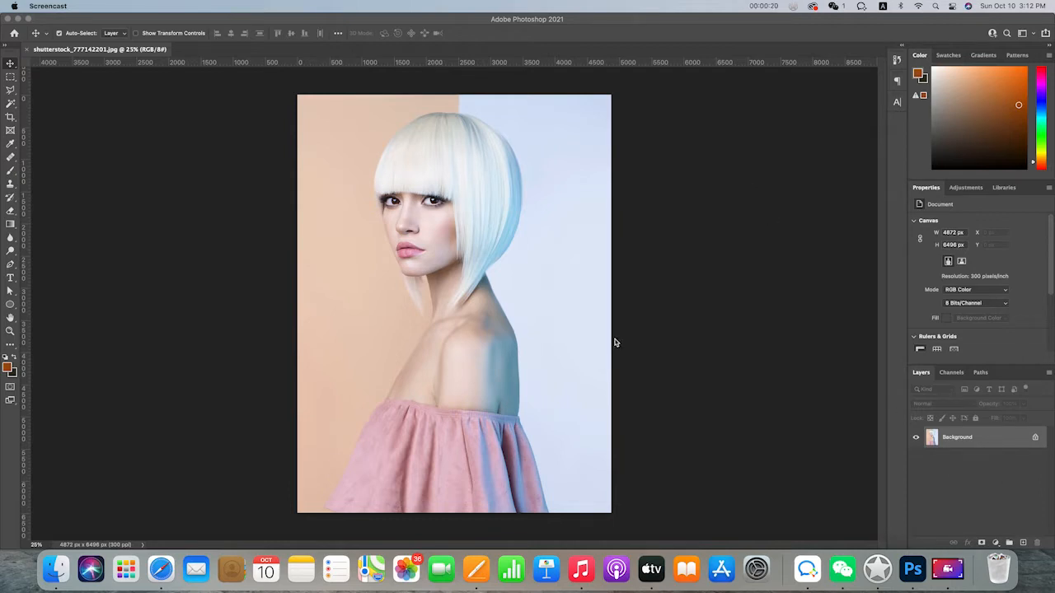
Add a Hue/Saturation adjustment layer above the Background layer.
{"action": "left_click", "coordinate": [998, 542]}
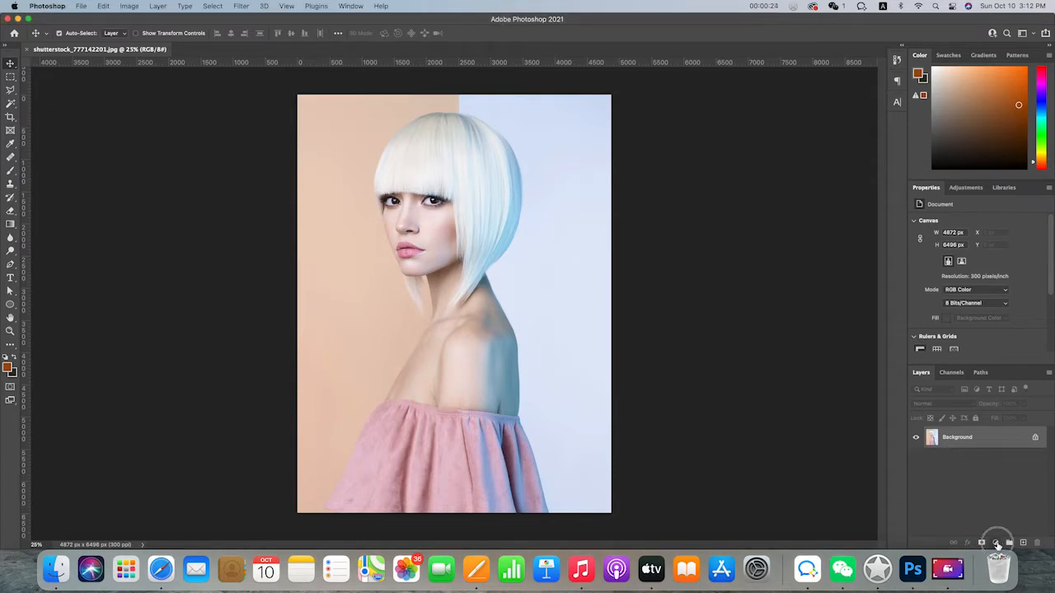
{"action": "left_click", "coordinate": [997, 543]}
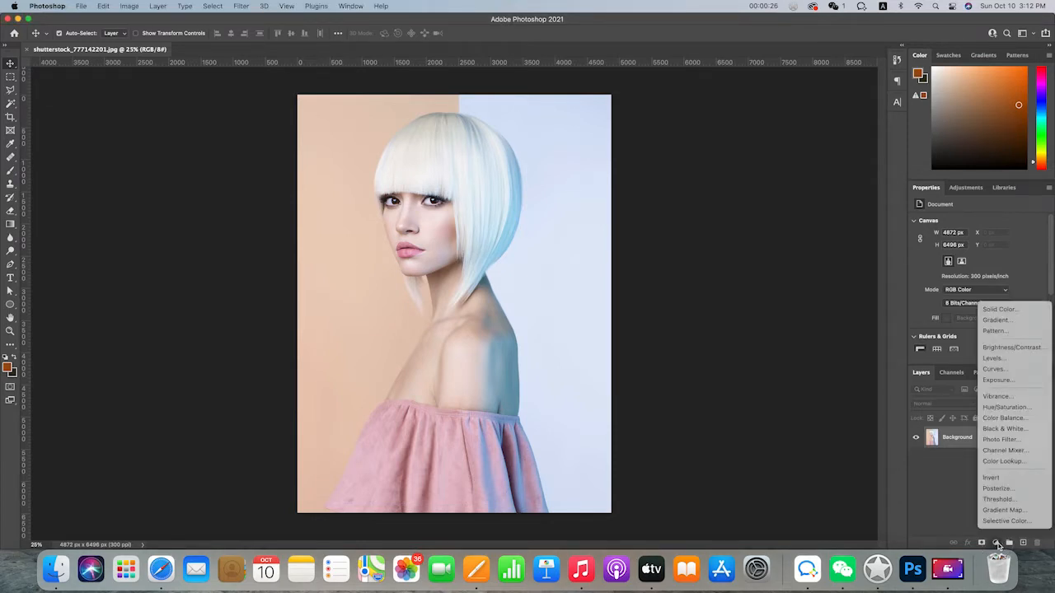
{"action": "left_click", "coordinate": [1010, 408]}
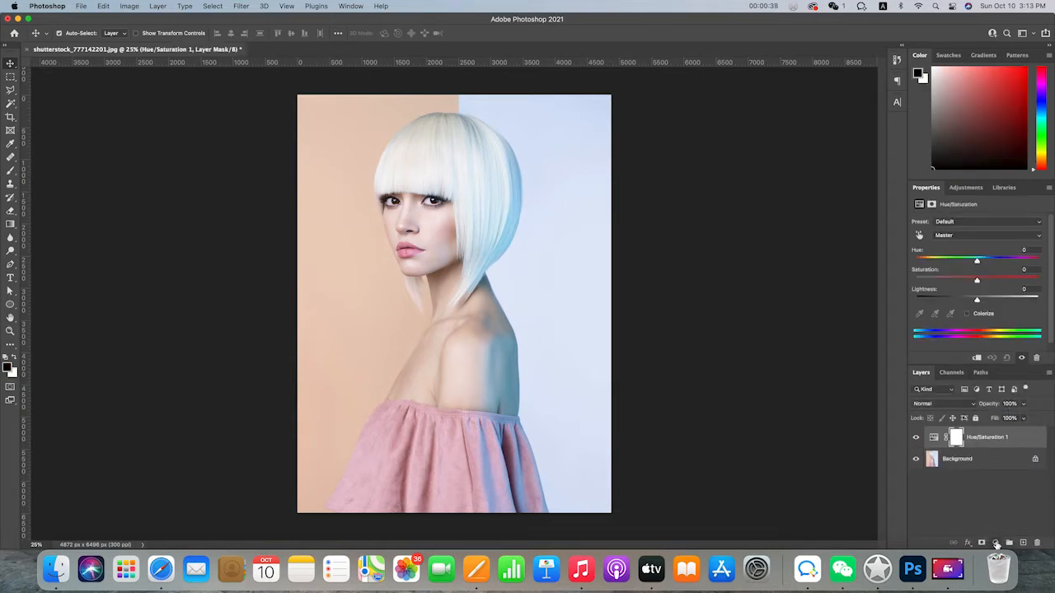
{"action": "left_click", "coordinate": [948, 569]}
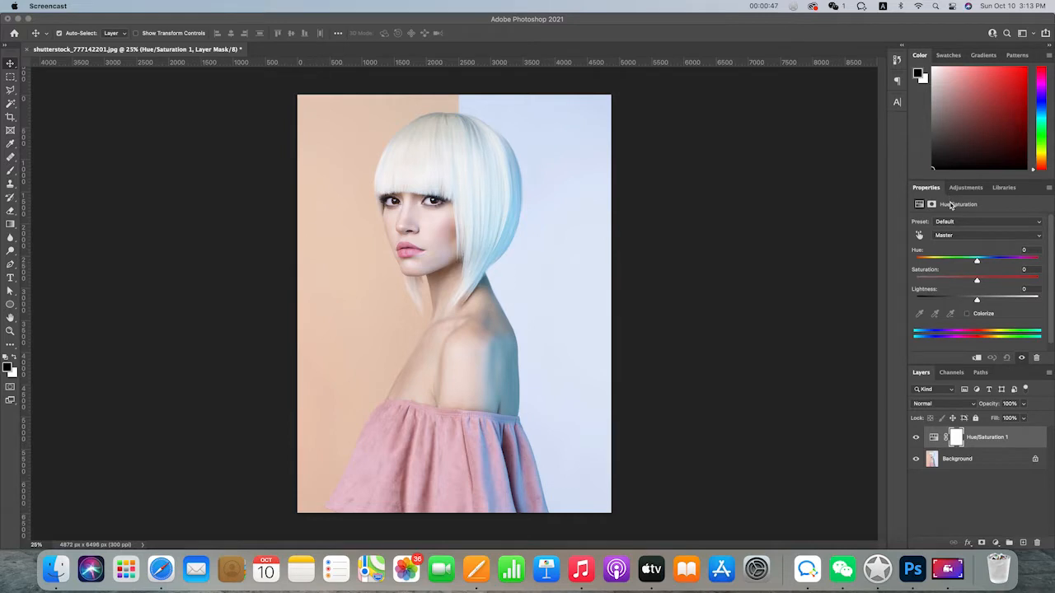
Colorize the photo through the Hue/Saturation adjustment with hue 14, saturation about 46 and lightness -33.
{"action": "mouse_move", "coordinate": [977, 261]}
{"action": "left_mouse_down"}
{"action": "mouse_move", "coordinate": [954, 260]}
{"action": "mouse_move", "coordinate": [997, 262]}
{"action": "mouse_move", "coordinate": [948, 260]}
{"action": "mouse_move", "coordinate": [1011, 262]}
{"action": "mouse_move", "coordinate": [925, 261]}
{"action": "mouse_move", "coordinate": [1008, 262]}
{"action": "mouse_move", "coordinate": [949, 262]}
{"action": "mouse_move", "coordinate": [998, 261]}
{"action": "mouse_move", "coordinate": [953, 262]}
{"action": "mouse_move", "coordinate": [980, 261]}
{"action": "left_mouse_up"}
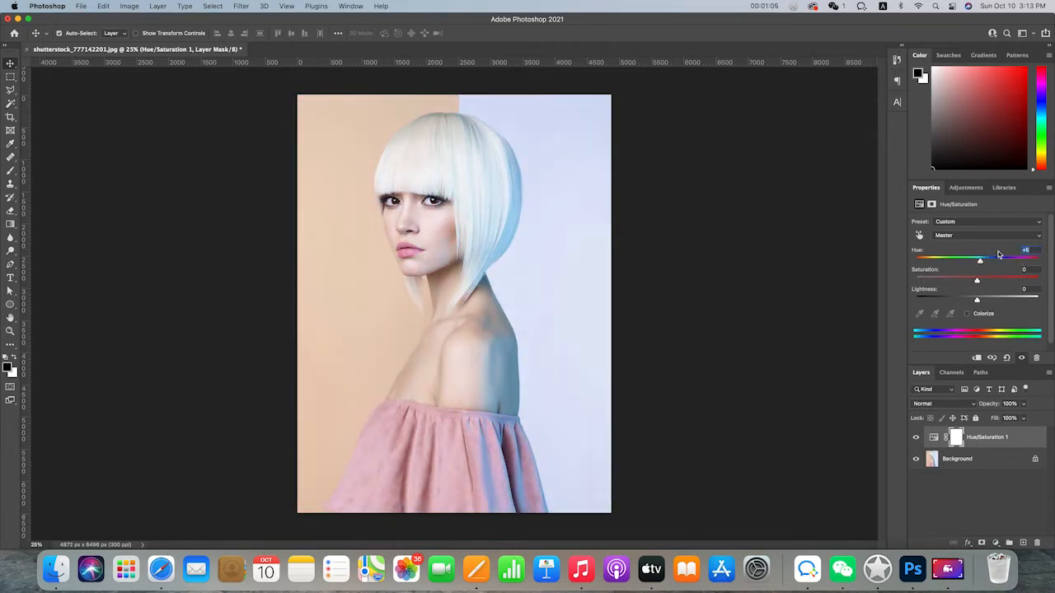
{"action": "key", "text": "super+z"}
{"action": "left_click", "coordinate": [968, 314]}
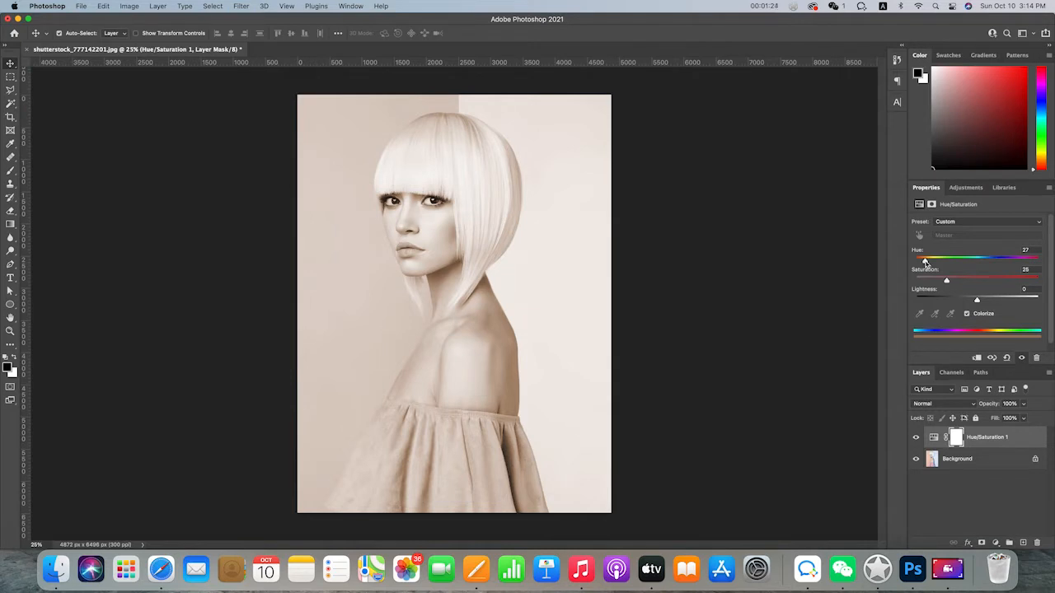
{"action": "left_click", "coordinate": [925, 262]}
{"action": "left_click_drag", "start_coordinate": [925, 262], "coordinate": [921, 262]}
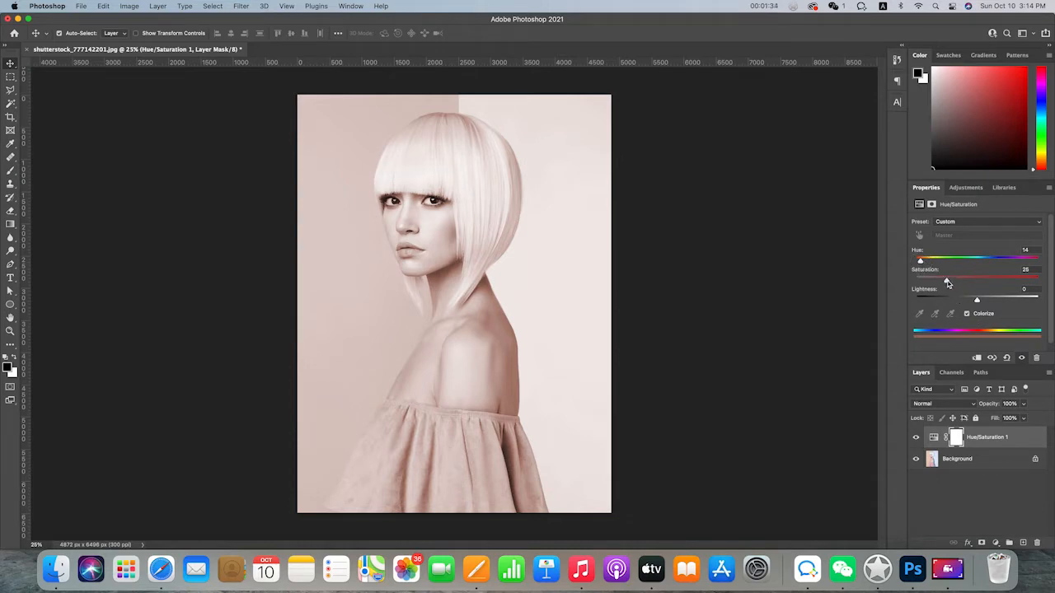
{"action": "left_click_drag", "start_coordinate": [947, 282], "coordinate": [958, 305]}
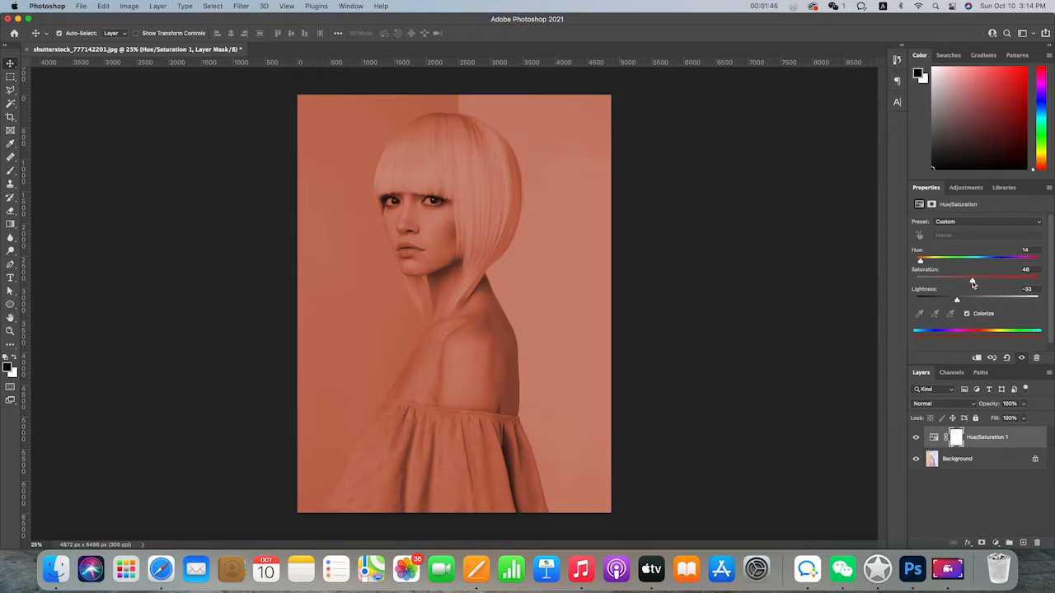
{"action": "left_click_drag", "start_coordinate": [973, 282], "coordinate": [975, 281]}
Hide the Hue/Saturation adjustment layer and make the Background layer active.
{"action": "left_click", "coordinate": [916, 439]}
{"action": "left_click", "coordinate": [932, 459]}
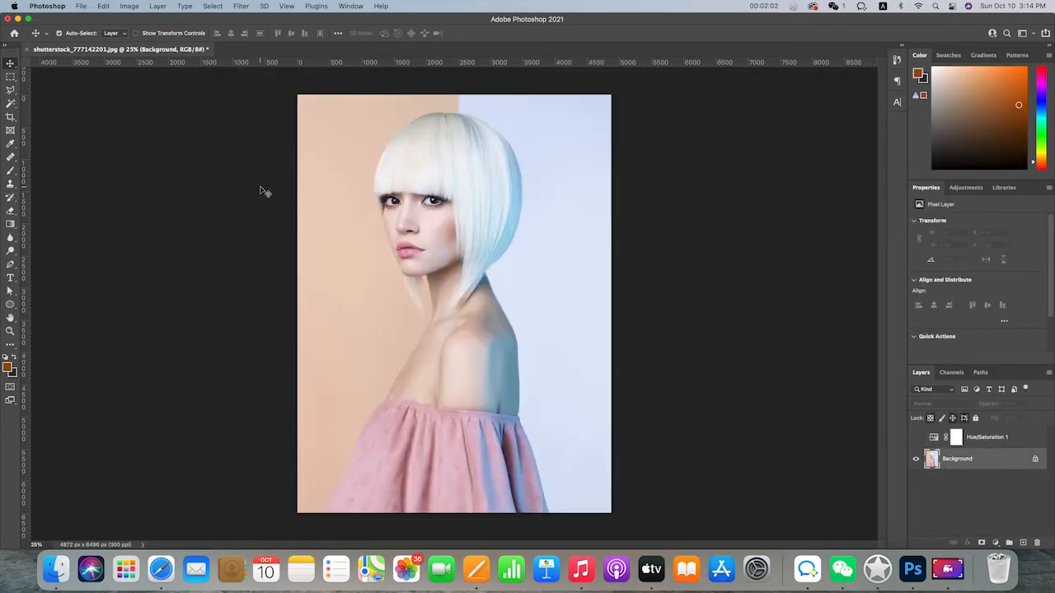
{"action": "left_click", "coordinate": [10, 105]}
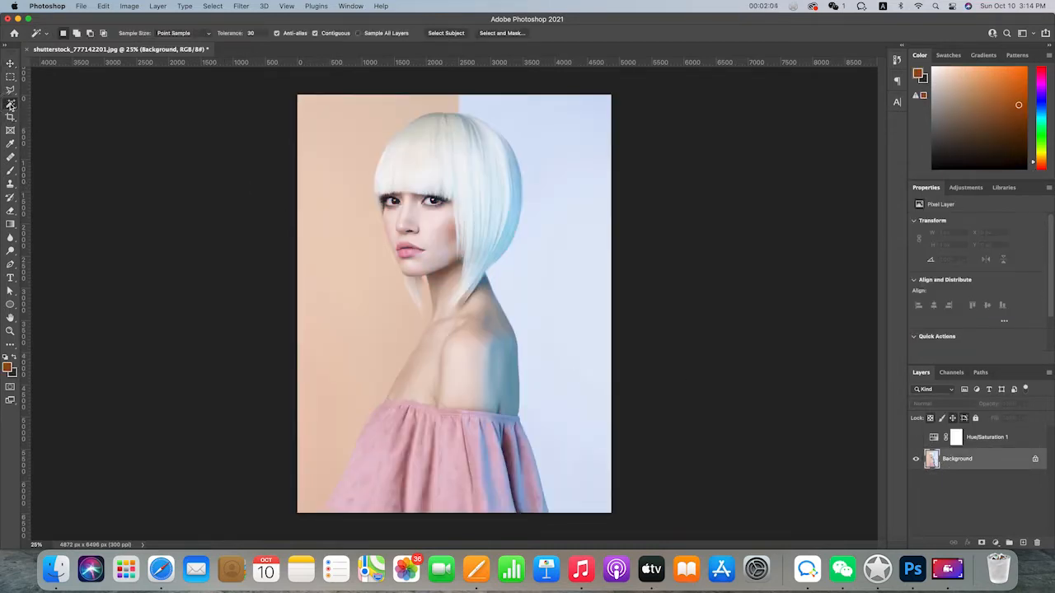
{"action": "left_click", "coordinate": [339, 161]}
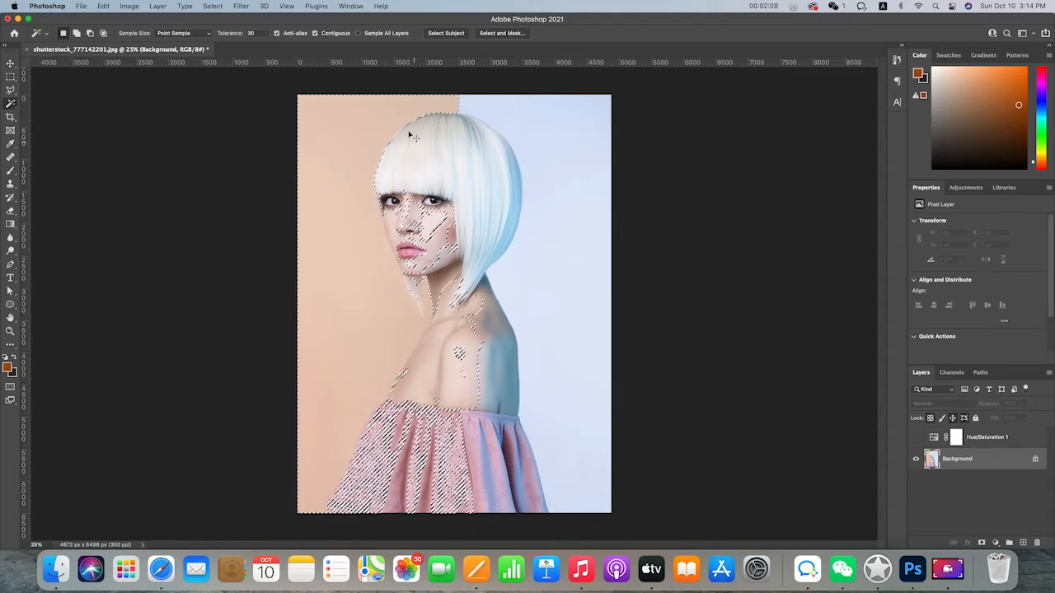
{"action": "key", "text": "super+d"}
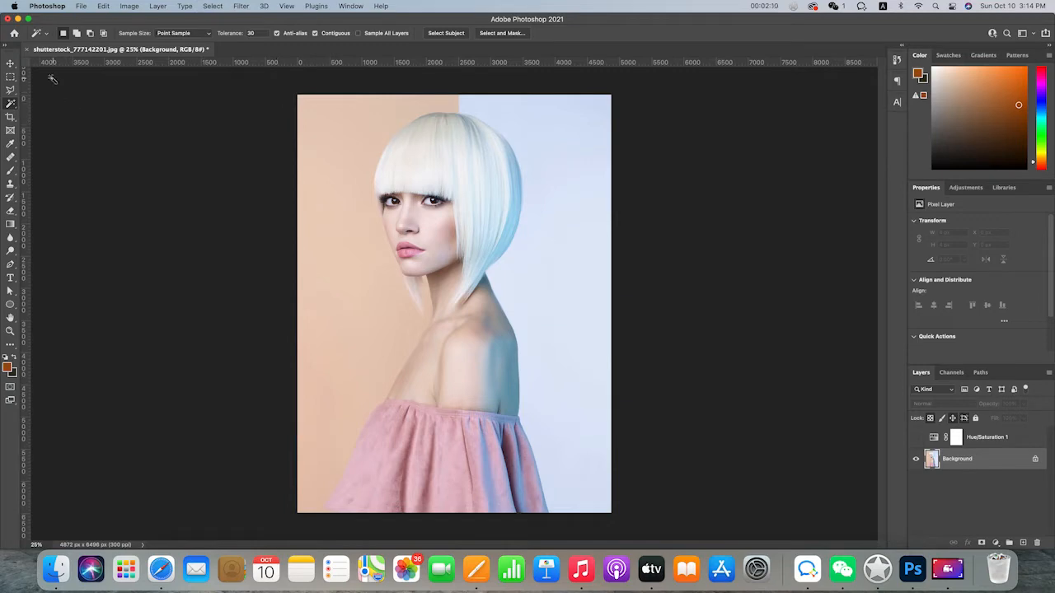
{"action": "left_click", "coordinate": [10, 64]}
Select both the peach and the light blue backdrop around the woman with the Magic Wand at tolerance 20.
{"action": "key", "text": "super+equal"}
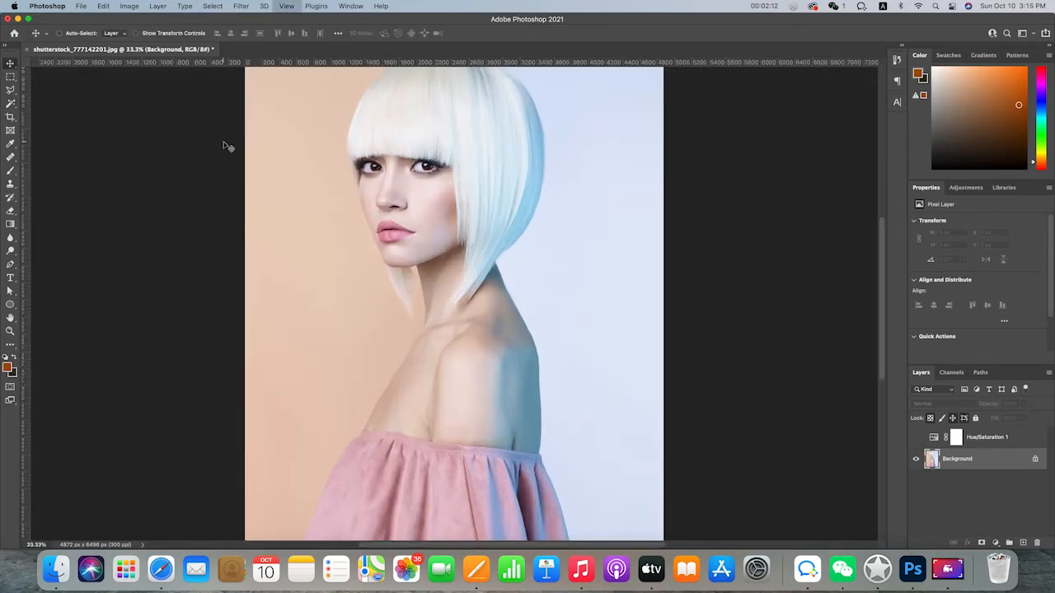
{"action": "scroll", "coordinate": [225, 145], "scroll_direction": "up", "scroll_amount": 5}
{"action": "scroll", "coordinate": [224, 146], "scroll_direction": "left", "scroll_amount": 2}
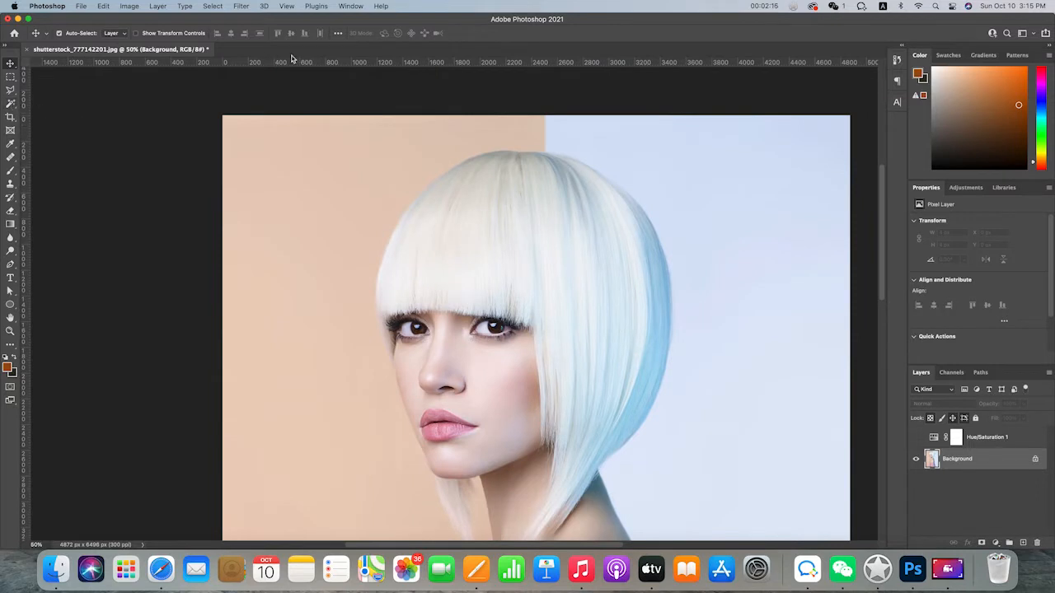
{"action": "left_click", "coordinate": [11, 104]}
{"action": "left_click", "coordinate": [250, 32]}
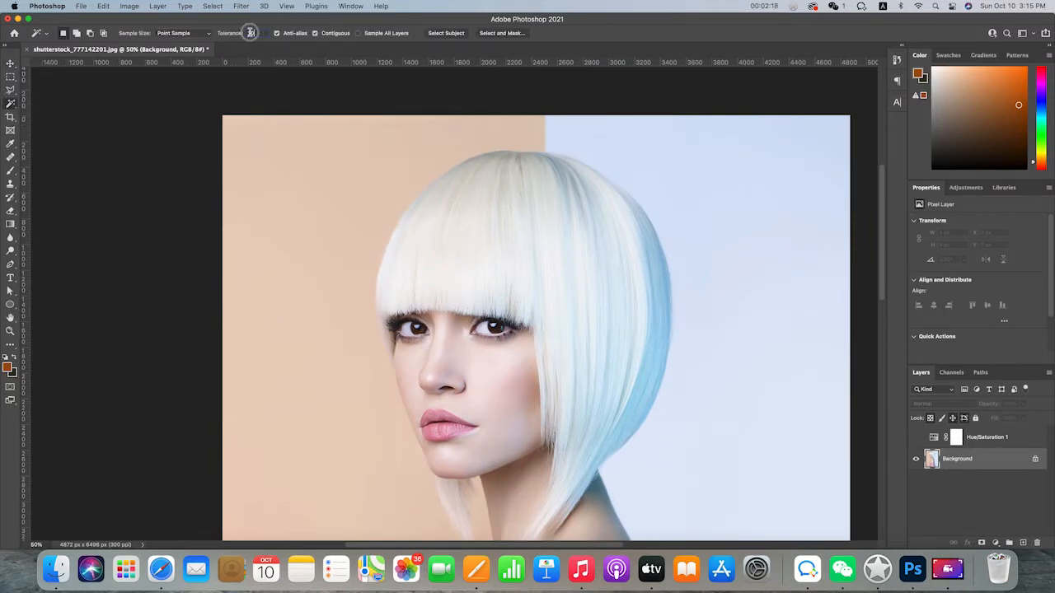
{"action": "type", "text": "20"}
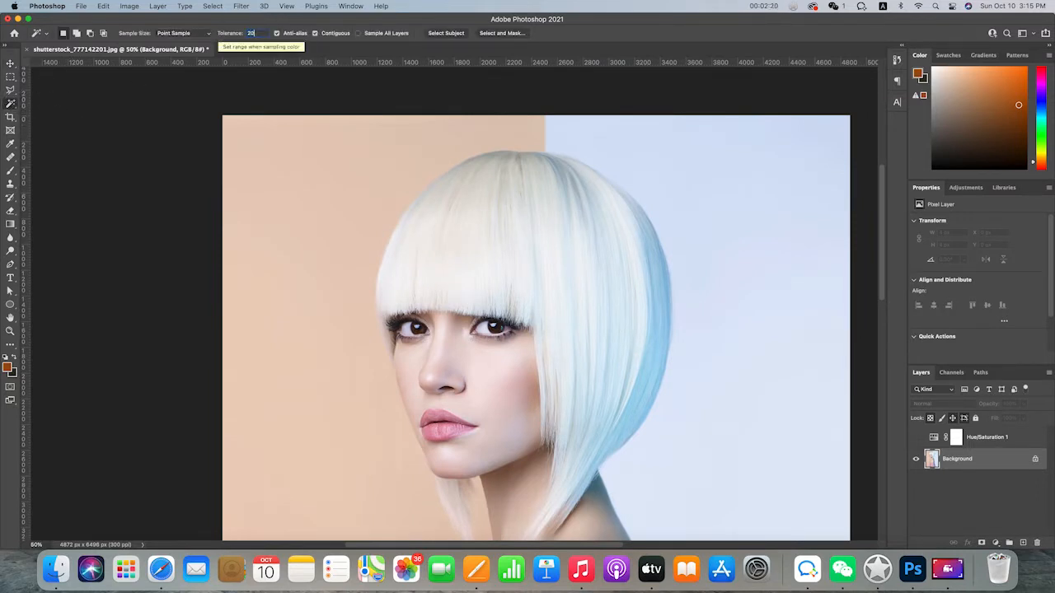
{"action": "left_click", "coordinate": [354, 165]}
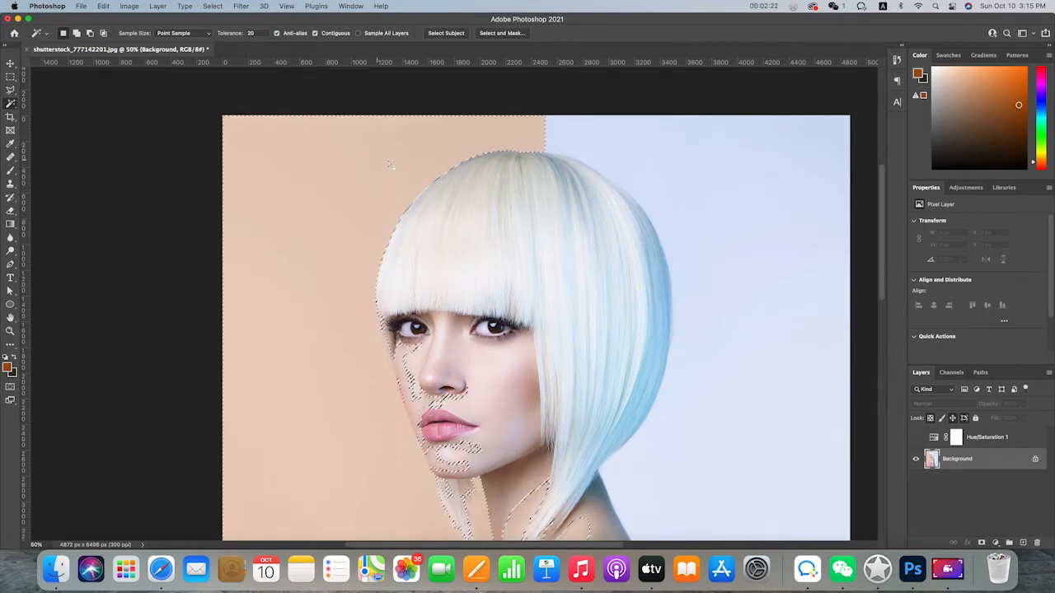
{"action": "scroll", "coordinate": [709, 247], "scroll_direction": "down", "scroll_amount": 3}
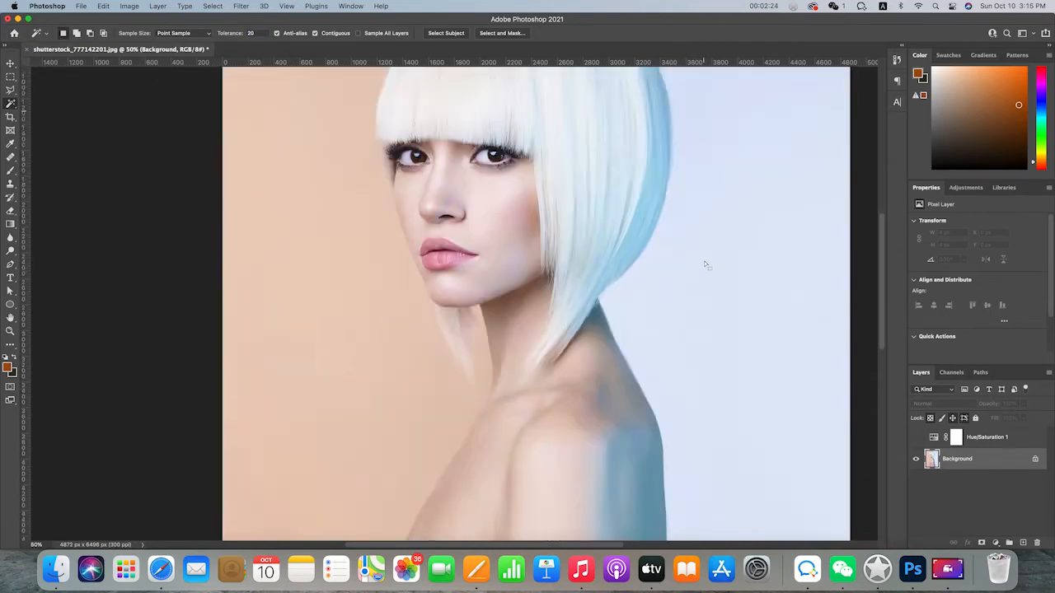
{"action": "scroll", "coordinate": [550, 399], "scroll_direction": "up", "scroll_amount": 10}
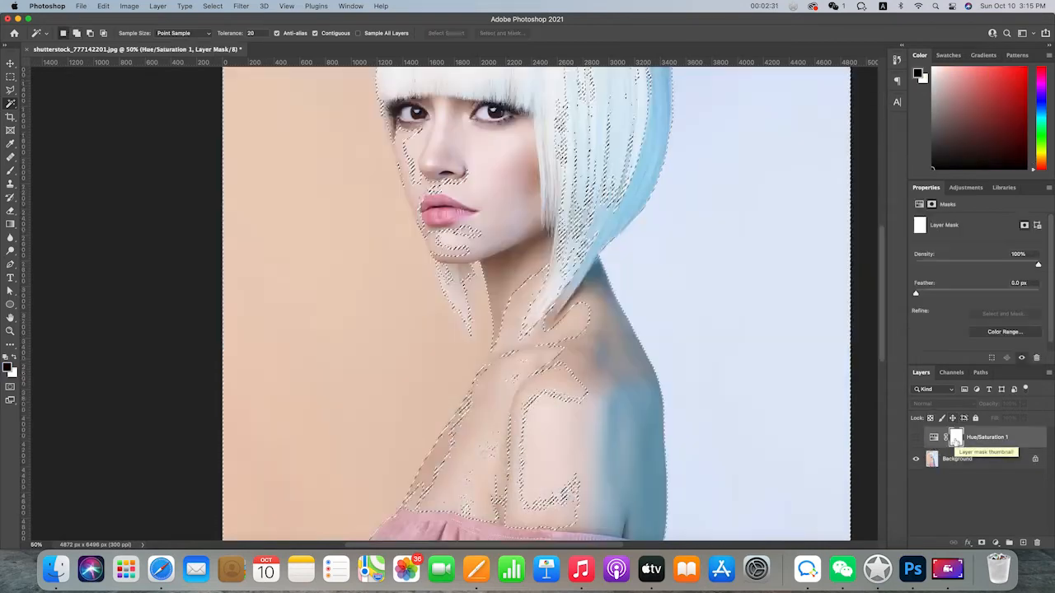
Show the Hue/Saturation layer, fill the selected areas of its mask with black, and clear the selection.
{"action": "key", "text": "shift+BackSpace"}
{"action": "key", "text": "Return"}
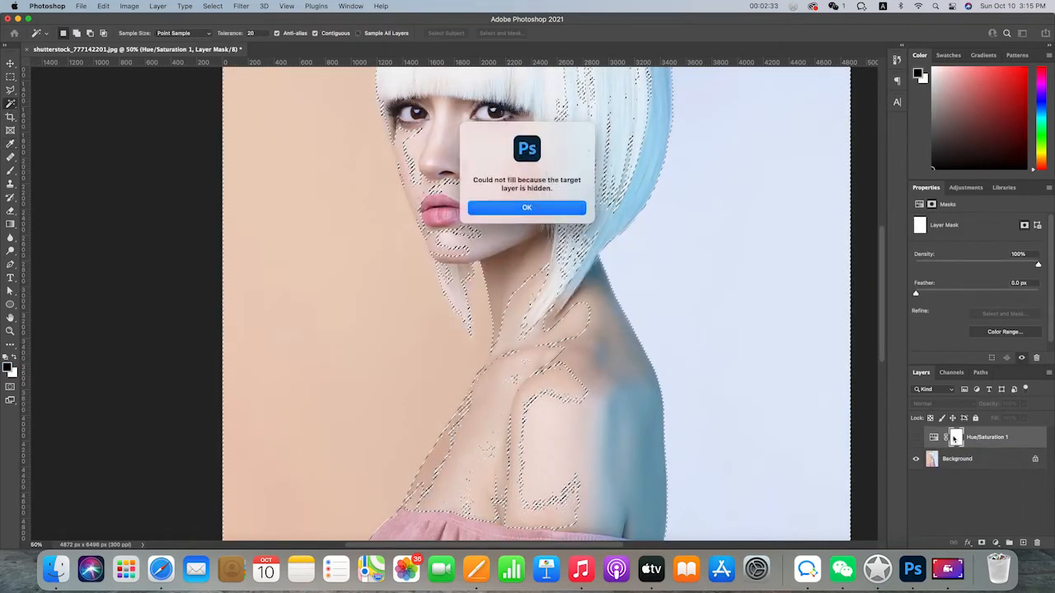
{"action": "left_click", "coordinate": [579, 209]}
{"action": "left_click", "coordinate": [916, 437]}
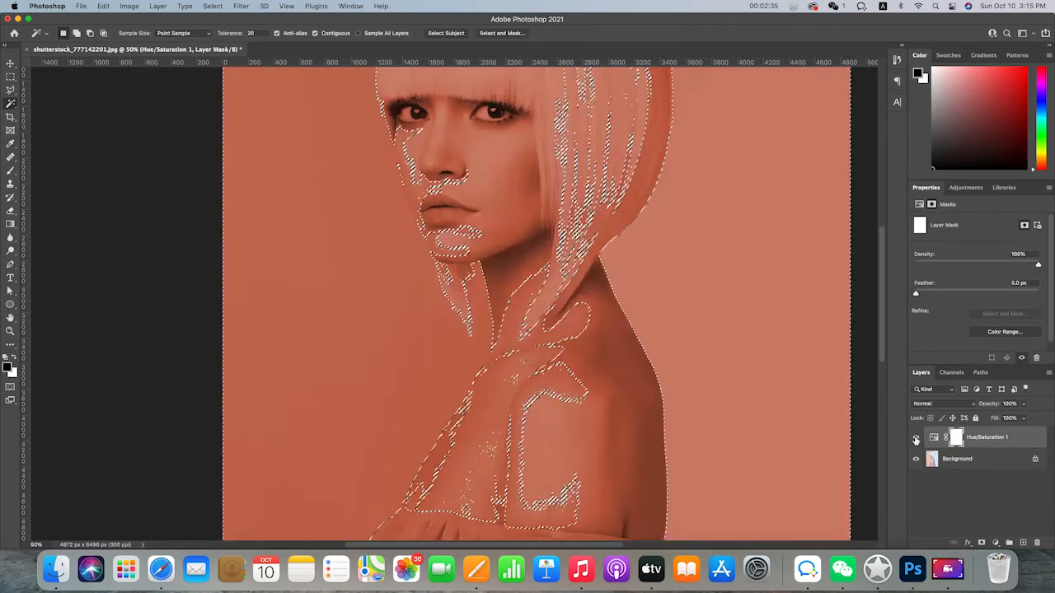
{"action": "key", "text": "shift+BackSpace"}
{"action": "key", "text": "Return"}
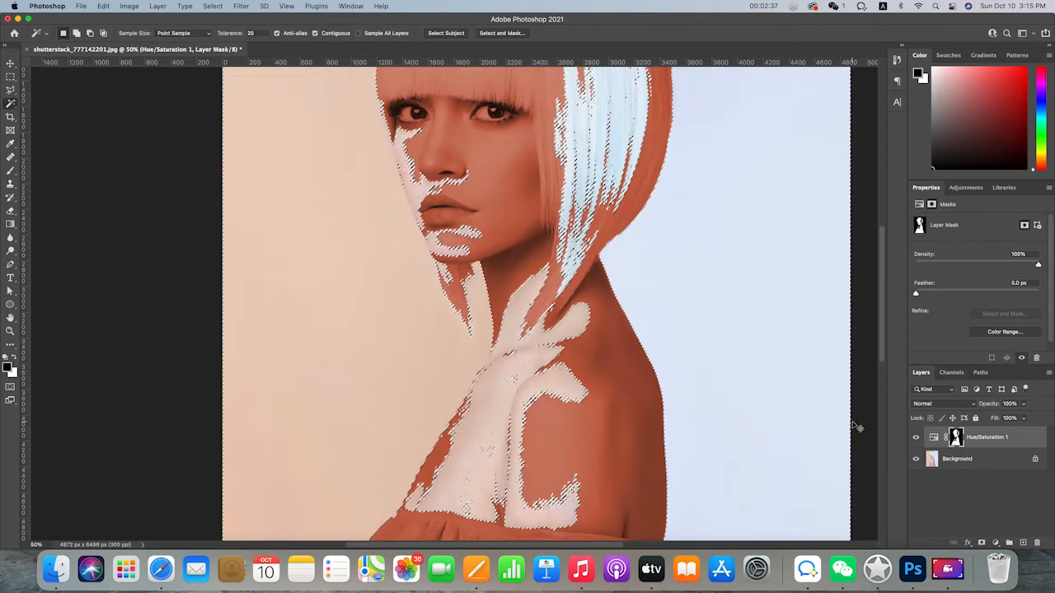
{"action": "key", "text": "super+d"}
Paint black over the pink dress on the Hue/Saturation layer mask with a soft brush of about 250 to 300 px.
{"action": "scroll", "coordinate": [633, 364], "scroll_direction": "up", "scroll_amount": 5}
{"action": "scroll", "coordinate": [634, 364], "scroll_direction": "right", "scroll_amount": 3}
{"action": "scroll", "coordinate": [634, 363], "scroll_direction": "down", "scroll_amount": 2}
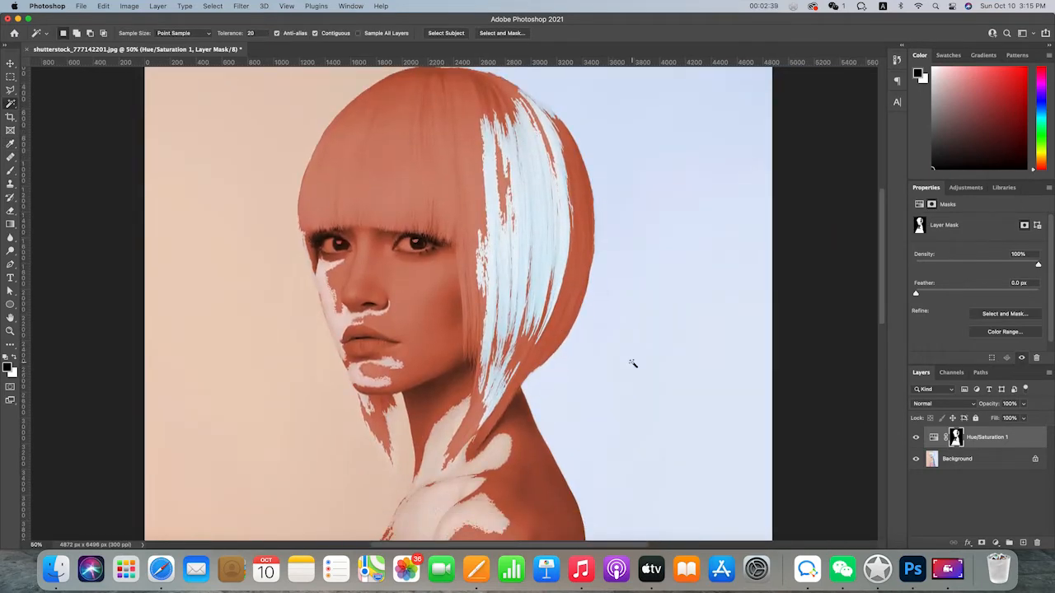
{"action": "key", "text": "super+minus"}
{"action": "scroll", "coordinate": [634, 364], "scroll_direction": "down", "scroll_amount": 5}
{"action": "scroll", "coordinate": [634, 364], "scroll_direction": "left", "scroll_amount": 2}
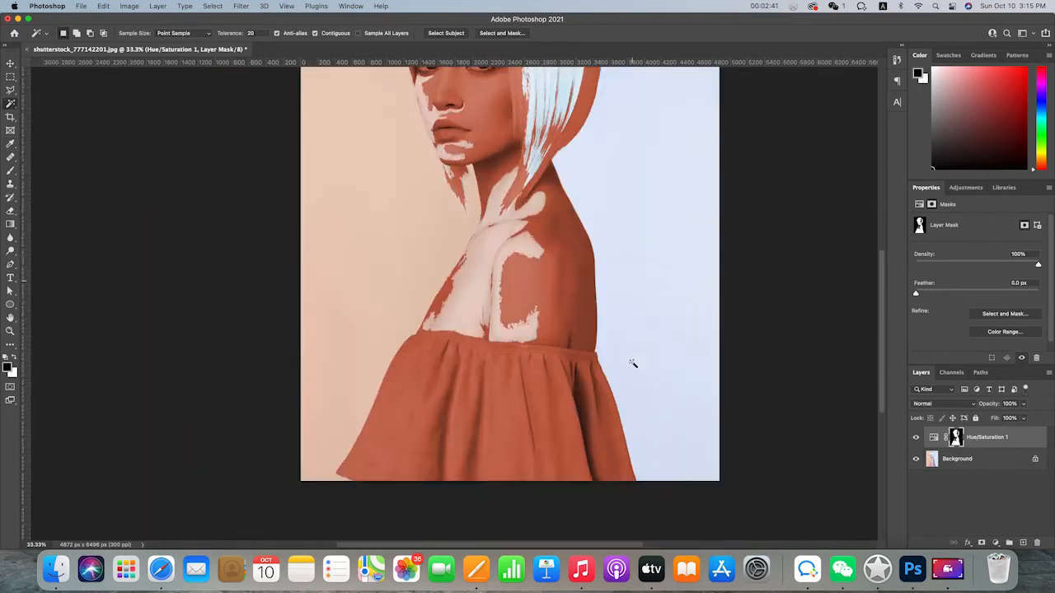
{"action": "scroll", "coordinate": [633, 363], "scroll_direction": "up", "scroll_amount": 3}
{"action": "scroll", "coordinate": [633, 364], "scroll_direction": "down", "scroll_amount": 3}
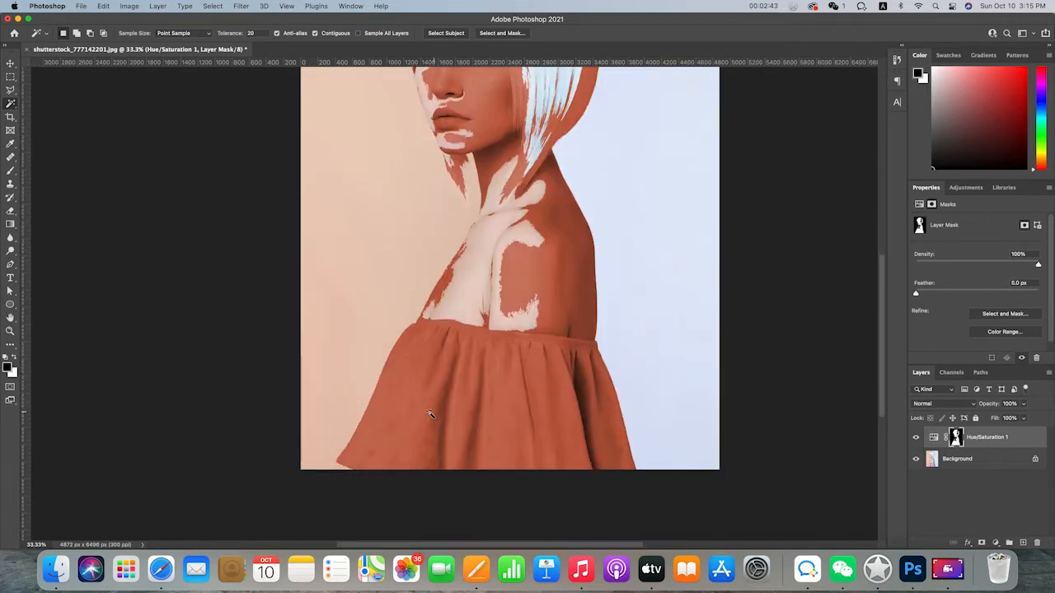
{"action": "key", "text": "b"}
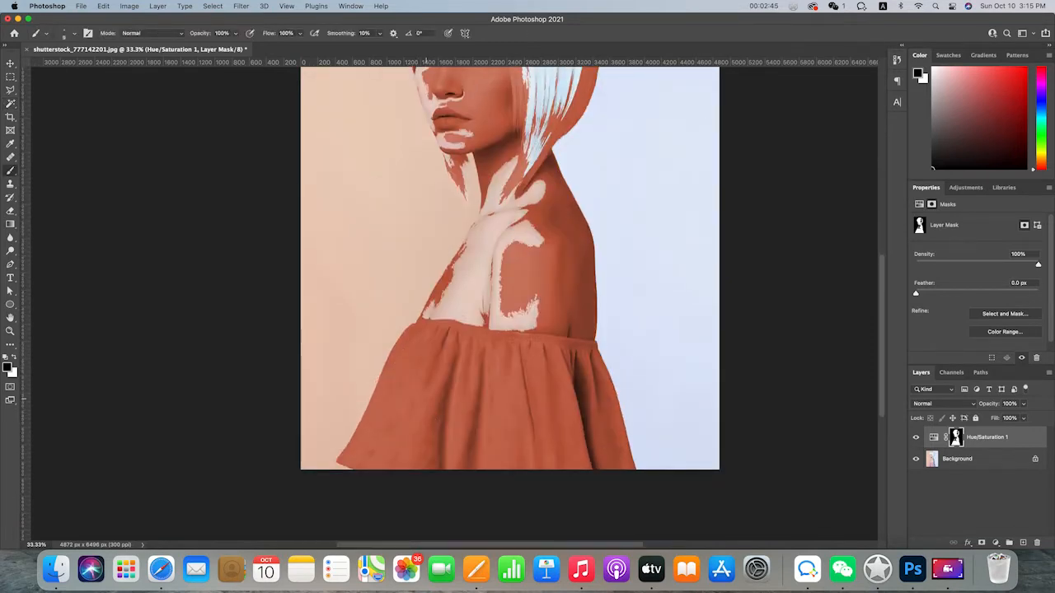
{"action": "key", "text": "bracketright"}
{"action": "key", "text": "bracketright"}
{"action": "key", "text": "bracketright"}
{"action": "key", "text": "bracketright"}
{"action": "key", "text": "bracketright"}
{"action": "key", "text": "bracketright"}
{"action": "key", "text": "bracketright"}
{"action": "key", "text": "bracketright"}
{"action": "key", "text": "bracketright"}
{"action": "key", "text": "bracketright"}
{"action": "key", "text": "bracketright"}
{"action": "key", "text": "bracketright"}
{"action": "key", "text": "bracketright"}
{"action": "key", "text": "bracketright"}
{"action": "key", "text": "bracketright"}
{"action": "key", "text": "bracketright"}
{"action": "key", "text": "bracketright"}
{"action": "key", "text": "bracketright"}
{"action": "key", "text": "bracketright"}
{"action": "key", "text": "bracketright"}
{"action": "mouse_move", "coordinate": [425, 383]}
{"action": "left_mouse_down"}
{"action": "mouse_move", "coordinate": [420, 396]}
{"action": "mouse_move", "coordinate": [452, 457]}
{"action": "left_mouse_up"}
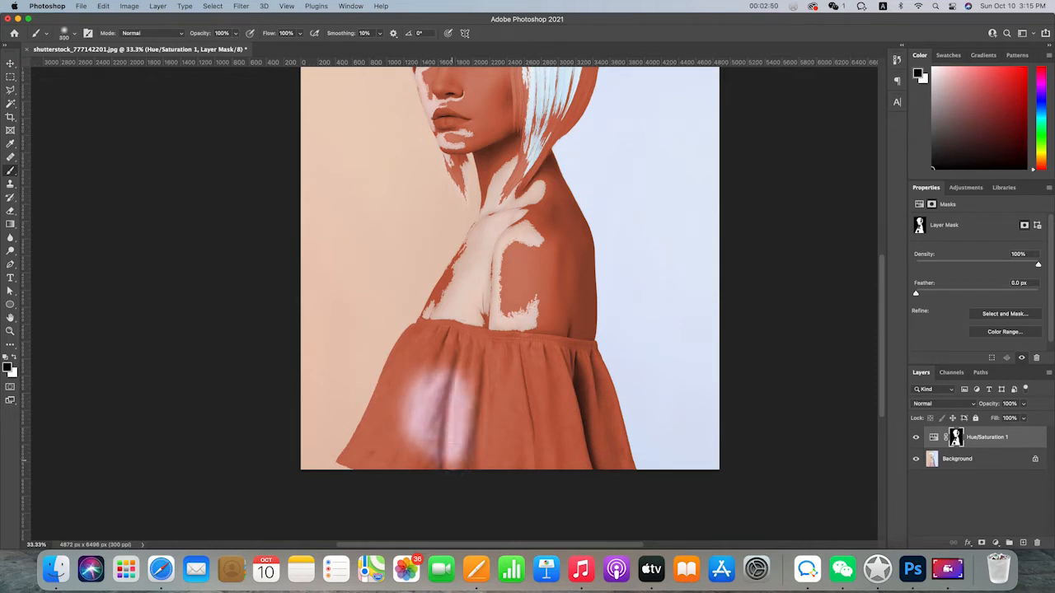
{"action": "mouse_move", "coordinate": [410, 490]}
{"action": "left_mouse_down"}
{"action": "mouse_move", "coordinate": [412, 419]}
{"action": "mouse_move", "coordinate": [384, 445]}
{"action": "mouse_move", "coordinate": [397, 369]}
{"action": "mouse_move", "coordinate": [354, 461]}
{"action": "mouse_move", "coordinate": [344, 454]}
{"action": "mouse_move", "coordinate": [374, 420]}
{"action": "mouse_move", "coordinate": [386, 425]}
{"action": "mouse_move", "coordinate": [365, 429]}
{"action": "mouse_move", "coordinate": [400, 337]}
{"action": "mouse_move", "coordinate": [416, 358]}
{"action": "mouse_move", "coordinate": [401, 452]}
{"action": "mouse_move", "coordinate": [414, 462]}
{"action": "mouse_move", "coordinate": [480, 471]}
{"action": "mouse_move", "coordinate": [532, 462]}
{"action": "mouse_move", "coordinate": [458, 421]}
{"action": "mouse_move", "coordinate": [507, 446]}
{"action": "mouse_move", "coordinate": [470, 359]}
{"action": "mouse_move", "coordinate": [436, 363]}
{"action": "mouse_move", "coordinate": [450, 350]}
{"action": "mouse_move", "coordinate": [466, 388]}
{"action": "mouse_move", "coordinate": [412, 333]}
{"action": "mouse_move", "coordinate": [441, 328]}
{"action": "mouse_move", "coordinate": [568, 351]}
{"action": "mouse_move", "coordinate": [620, 381]}
{"action": "left_mouse_up"}
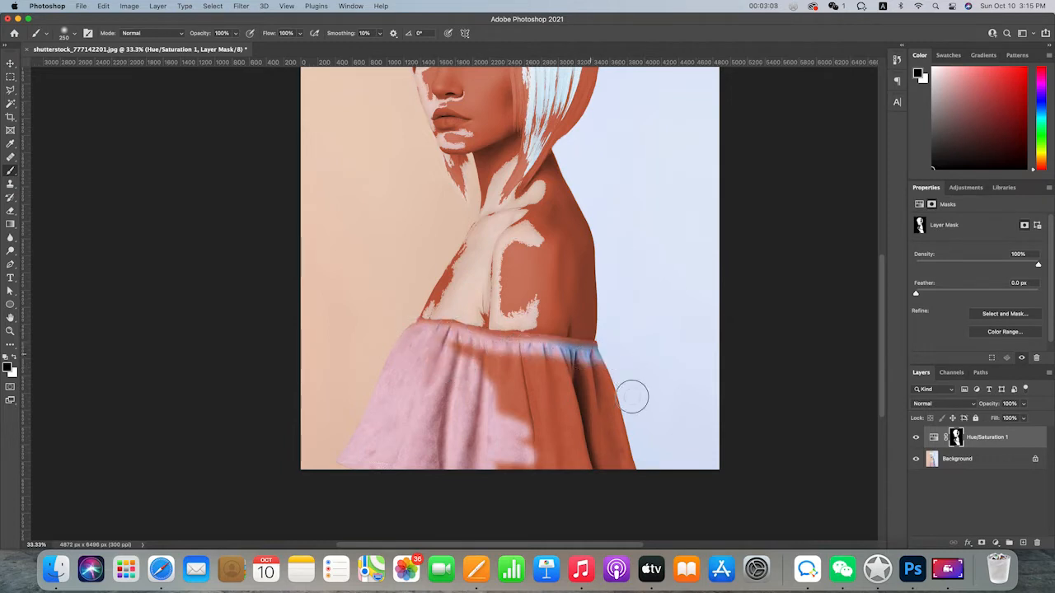
{"action": "mouse_move", "coordinate": [630, 428]}
{"action": "left_mouse_down"}
{"action": "mouse_move", "coordinate": [610, 409]}
{"action": "mouse_move", "coordinate": [622, 461]}
{"action": "mouse_move", "coordinate": [578, 381]}
{"action": "mouse_move", "coordinate": [595, 471]}
{"action": "mouse_move", "coordinate": [540, 437]}
{"action": "mouse_move", "coordinate": [511, 443]}
{"action": "mouse_move", "coordinate": [577, 437]}
{"action": "left_mouse_up"}
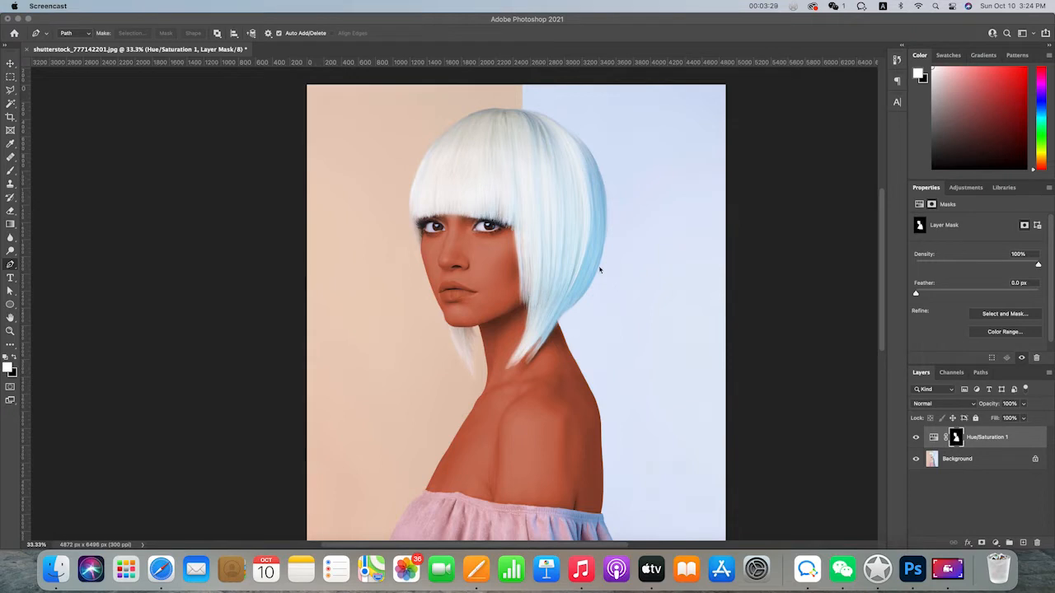
Examine the recolored face and neck and the mask edges along the hair at 66.7% zoom with the Move tool.
{"action": "left_click", "coordinate": [11, 65]}
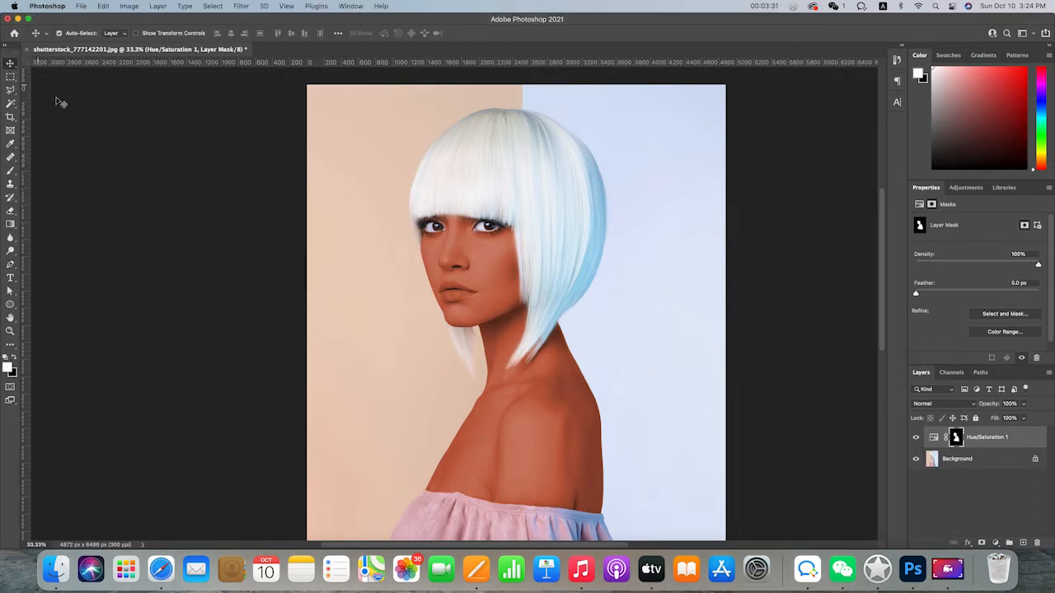
{"action": "key", "text": "super+equal"}
{"action": "key", "text": "super+equal"}
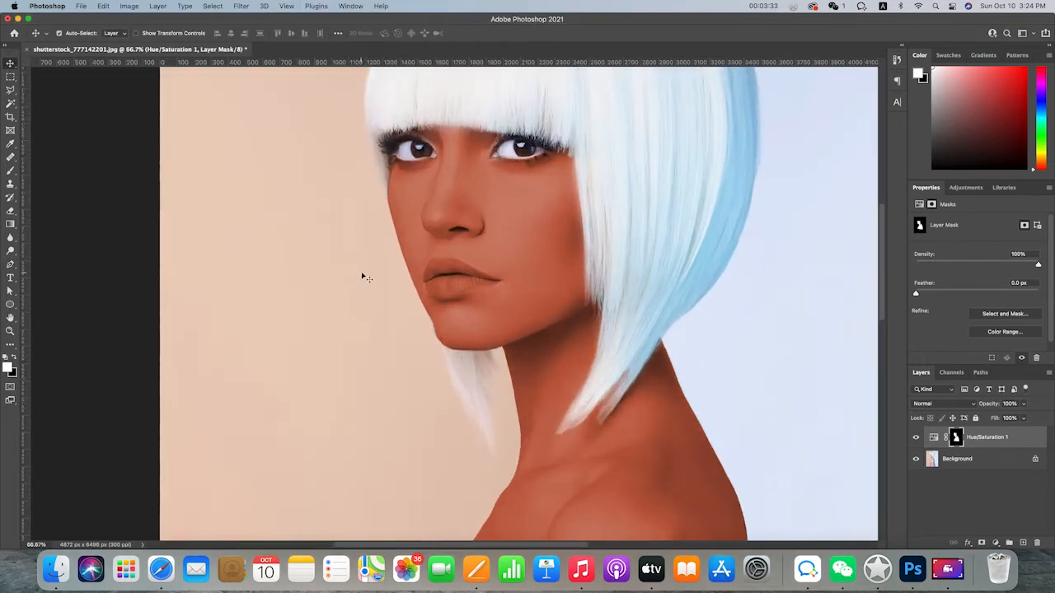
{"action": "scroll", "coordinate": [363, 277], "scroll_direction": "up", "scroll_amount": 2}
{"action": "scroll", "coordinate": [363, 276], "scroll_direction": "right", "scroll_amount": 2}
{"action": "scroll", "coordinate": [363, 276], "scroll_direction": "up", "scroll_amount": 2}
{"action": "scroll", "coordinate": [363, 276], "scroll_direction": "left", "scroll_amount": 3}
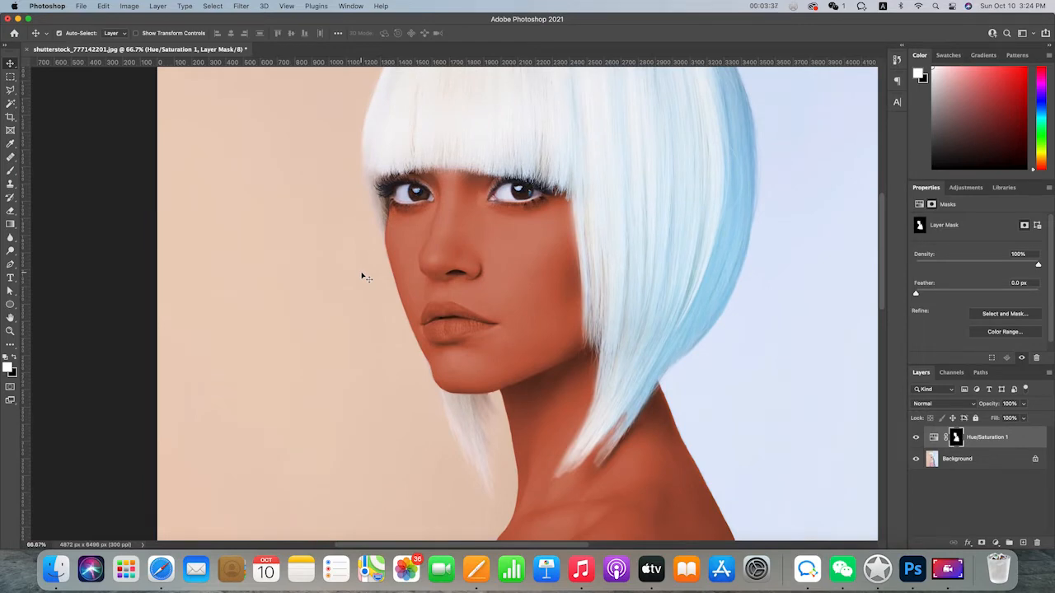
{"action": "scroll", "coordinate": [362, 277], "scroll_direction": "down", "scroll_amount": 4}
{"action": "scroll", "coordinate": [363, 276], "scroll_direction": "right", "scroll_amount": 3}
{"action": "scroll", "coordinate": [362, 276], "scroll_direction": "up", "scroll_amount": 6}
{"action": "scroll", "coordinate": [363, 277], "scroll_direction": "left", "scroll_amount": 2}
{"action": "scroll", "coordinate": [362, 276], "scroll_direction": "down", "scroll_amount": 2}
{"action": "scroll", "coordinate": [363, 276], "scroll_direction": "right", "scroll_amount": 1}
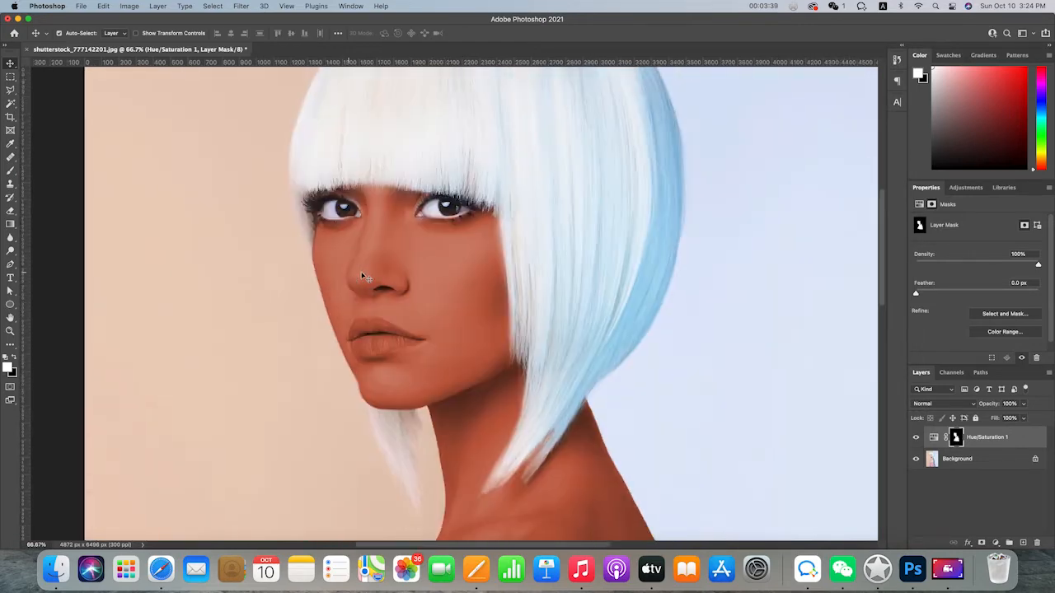
{"action": "scroll", "coordinate": [363, 276], "scroll_direction": "left", "scroll_amount": 2}
{"action": "scroll", "coordinate": [363, 276], "scroll_direction": "left", "scroll_amount": 2}
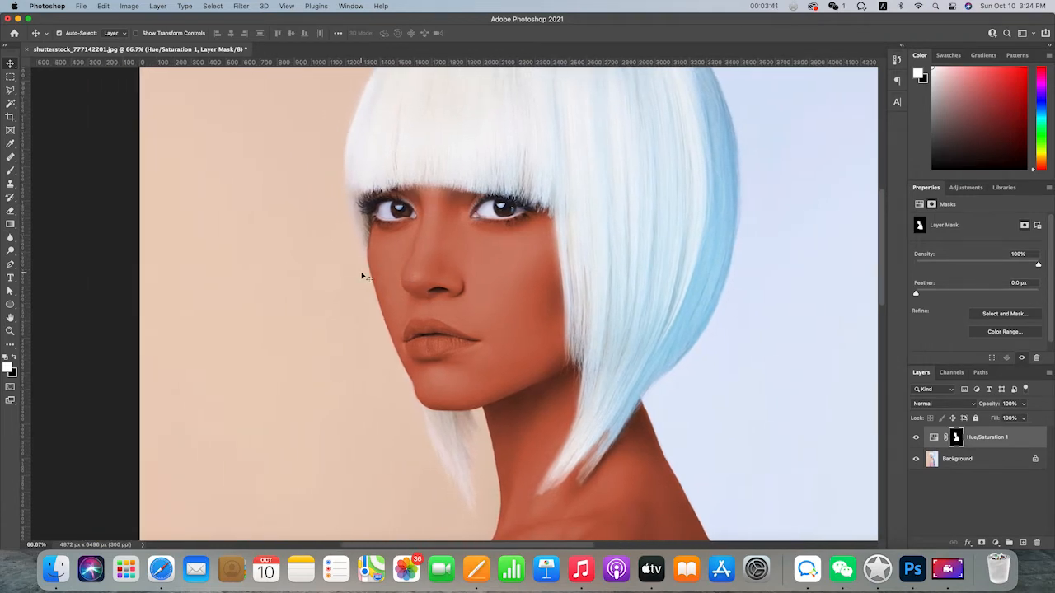
{"action": "scroll", "coordinate": [363, 276], "scroll_direction": "up", "scroll_amount": 2}
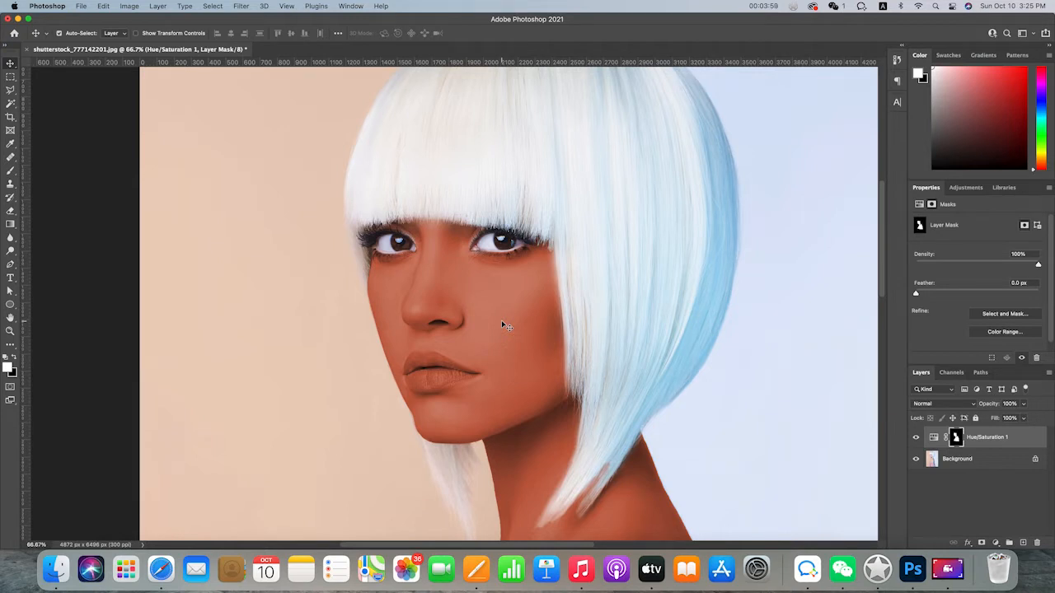
Examine the recolored face, neck and shoulders, the hair edges and the dress neckline at 66.7% zoom.
{"action": "scroll", "coordinate": [502, 325], "scroll_direction": "up", "scroll_amount": 2}
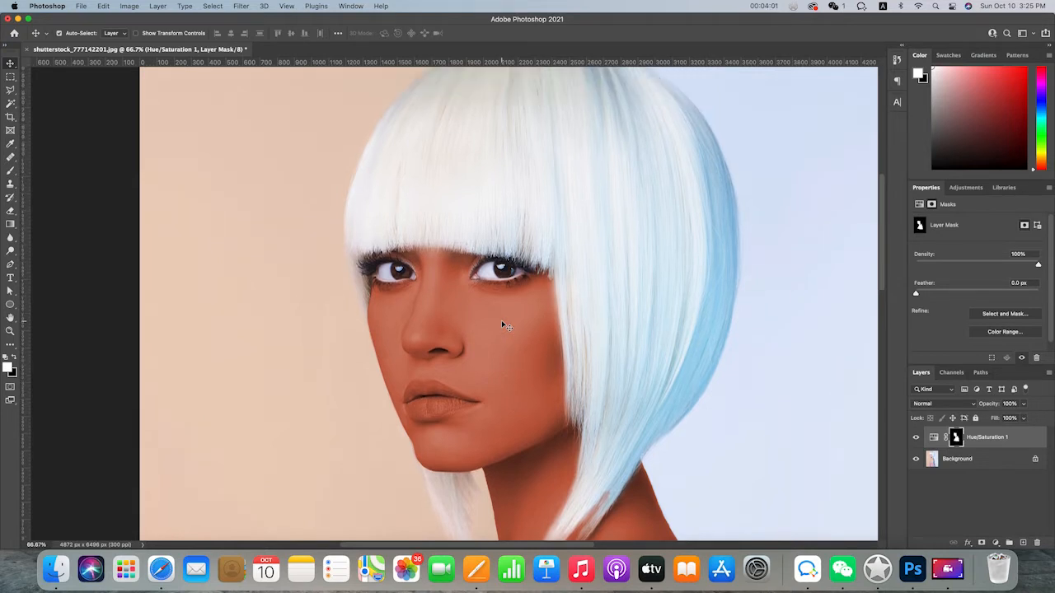
{"action": "scroll", "coordinate": [502, 325], "scroll_direction": "down", "scroll_amount": 2}
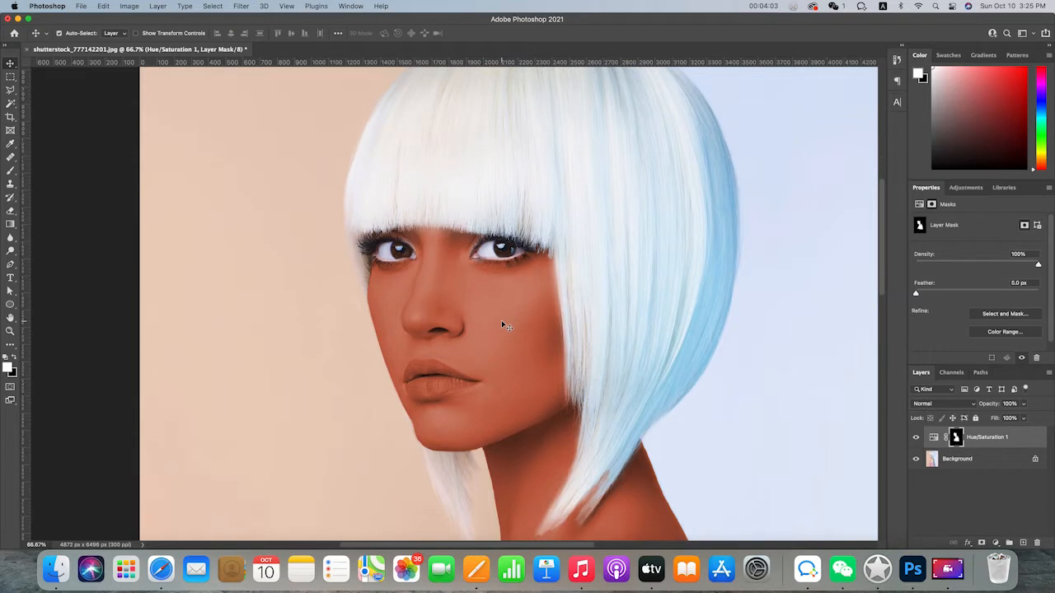
{"action": "scroll", "coordinate": [502, 324], "scroll_direction": "up", "scroll_amount": 1}
{"action": "scroll", "coordinate": [502, 325], "scroll_direction": "left", "scroll_amount": 1}
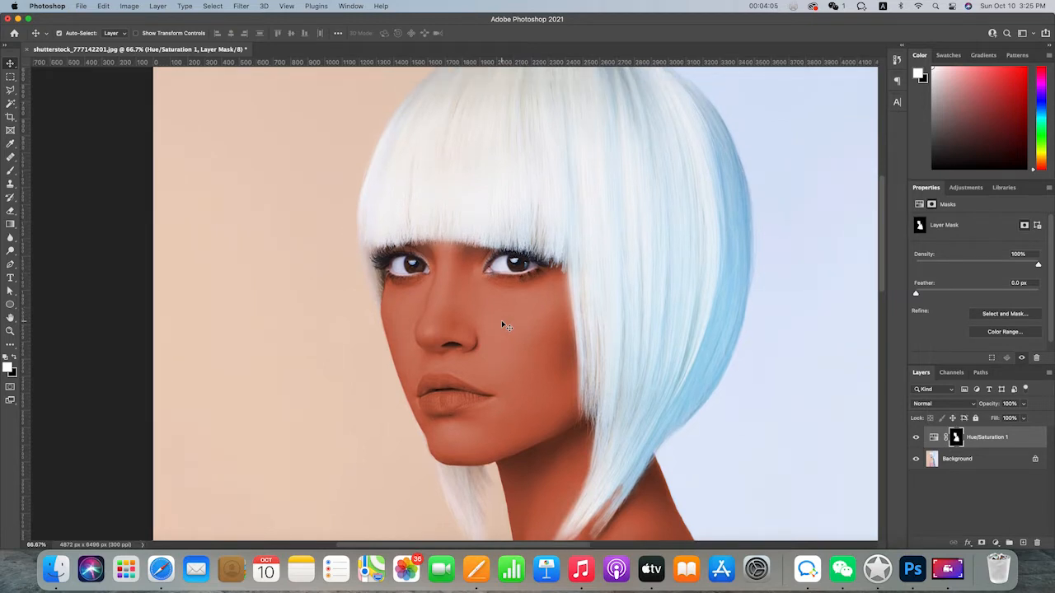
{"action": "scroll", "coordinate": [504, 325], "scroll_direction": "down", "scroll_amount": 3}
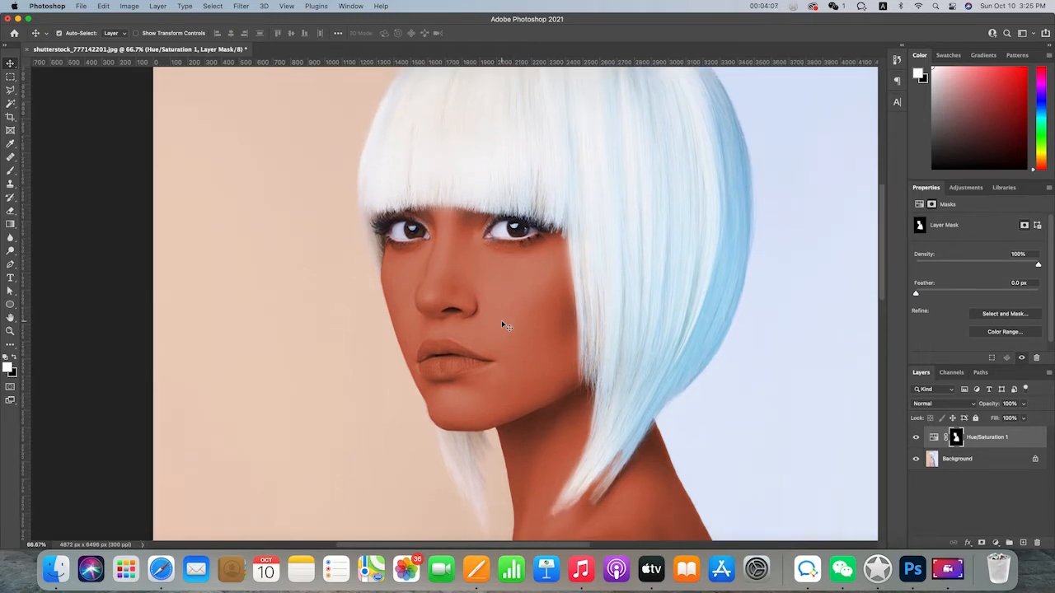
{"action": "scroll", "coordinate": [505, 324], "scroll_direction": "down", "scroll_amount": 15}
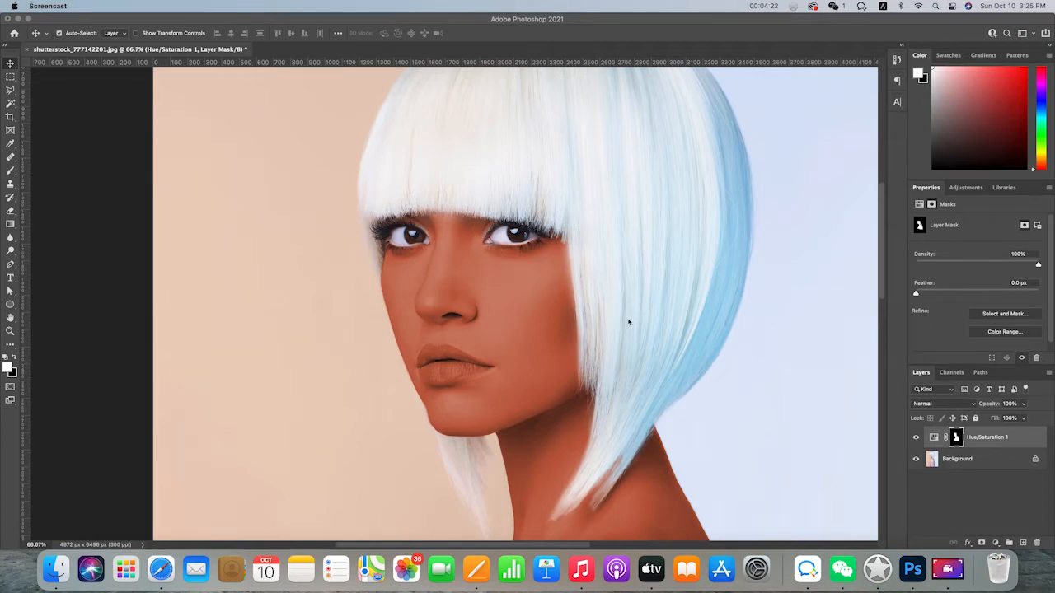
{"action": "scroll", "coordinate": [628, 321], "scroll_direction": "down", "scroll_amount": 10}
{"action": "scroll", "coordinate": [628, 322], "scroll_direction": "up", "scroll_amount": 15}
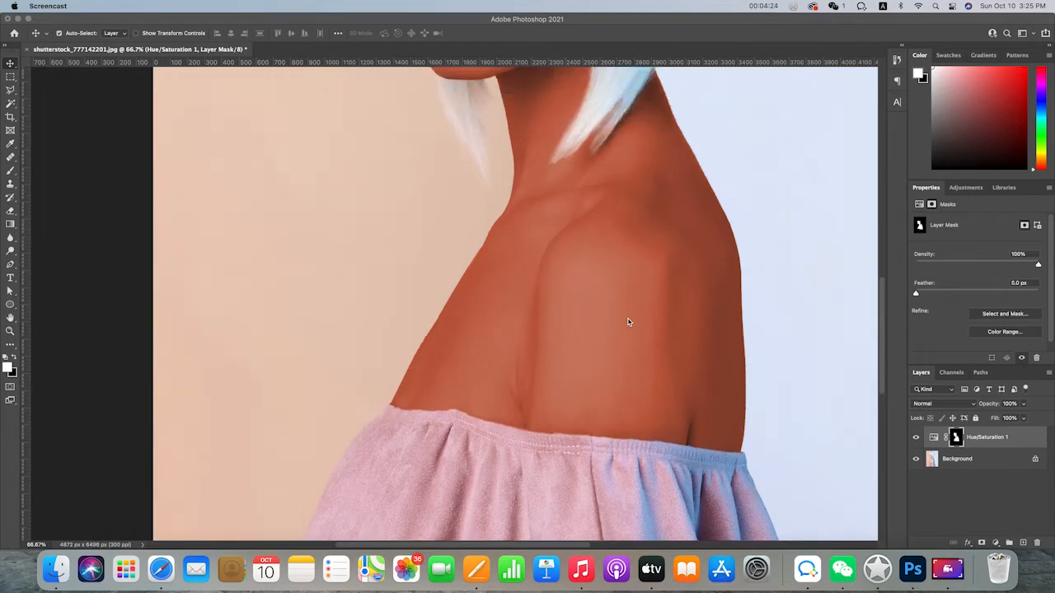
{"action": "scroll", "coordinate": [628, 322], "scroll_direction": "up", "scroll_amount": 2}
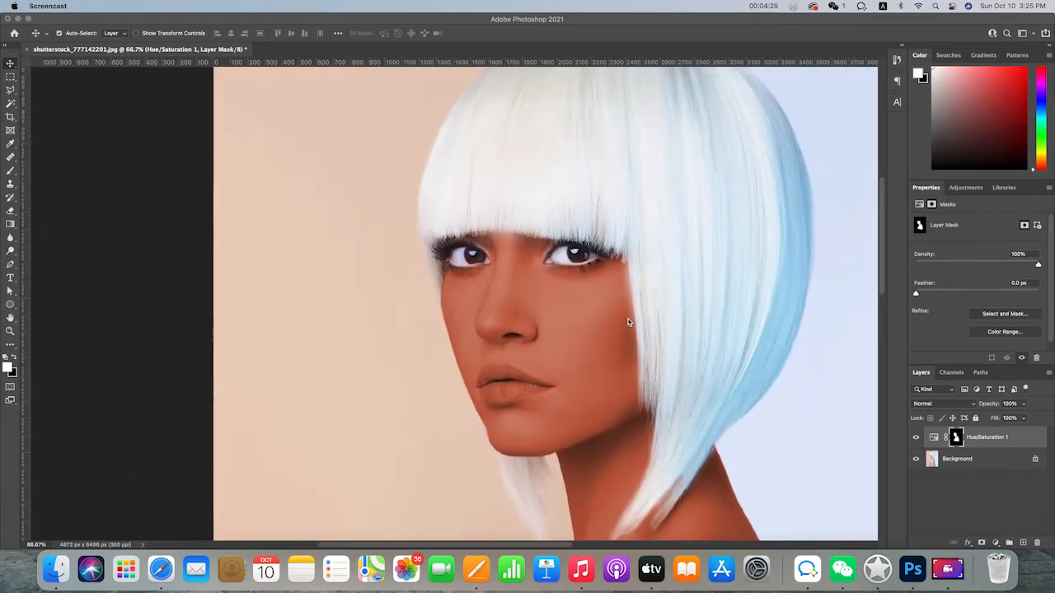
{"action": "scroll", "coordinate": [629, 322], "scroll_direction": "right", "scroll_amount": 3}
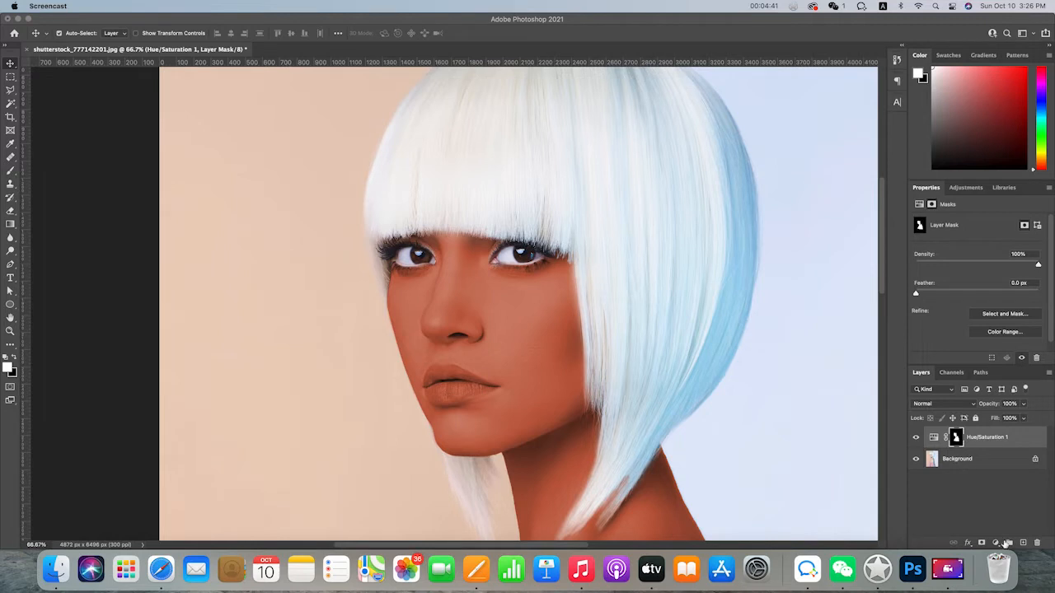
Add a Curves adjustment layer above the Hue/Saturation layer.
{"action": "left_click", "coordinate": [995, 548]}
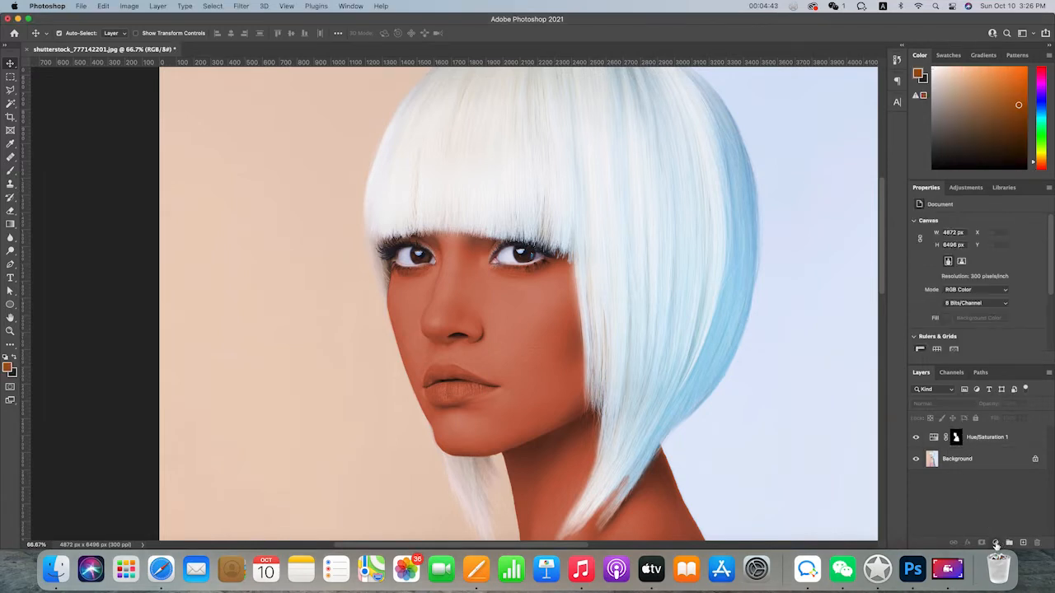
{"action": "left_click", "coordinate": [996, 545]}
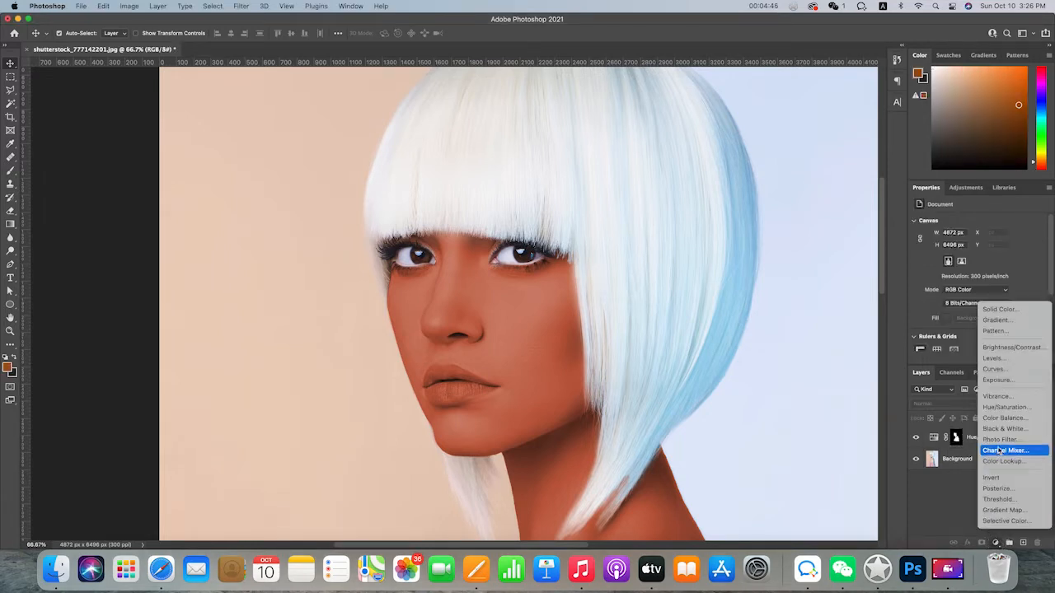
{"action": "left_click", "coordinate": [1013, 370]}
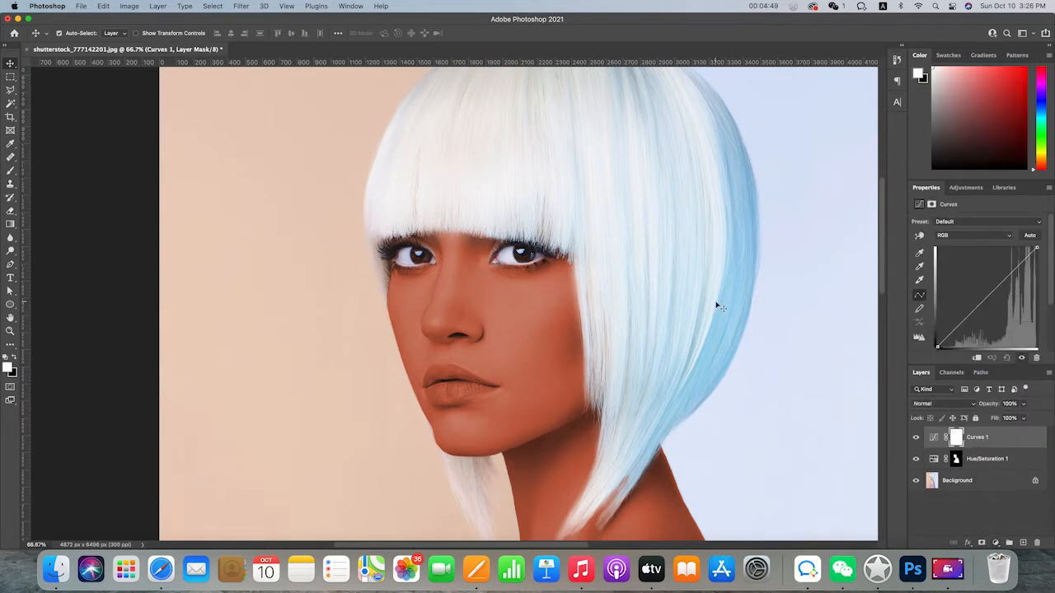
Bend the RGB curve into an S-shape with one raised highlight point and one lowered shadow point to increase contrast.
{"action": "key", "text": "super+minus"}
{"action": "scroll", "coordinate": [717, 306], "scroll_direction": "down", "scroll_amount": 2}
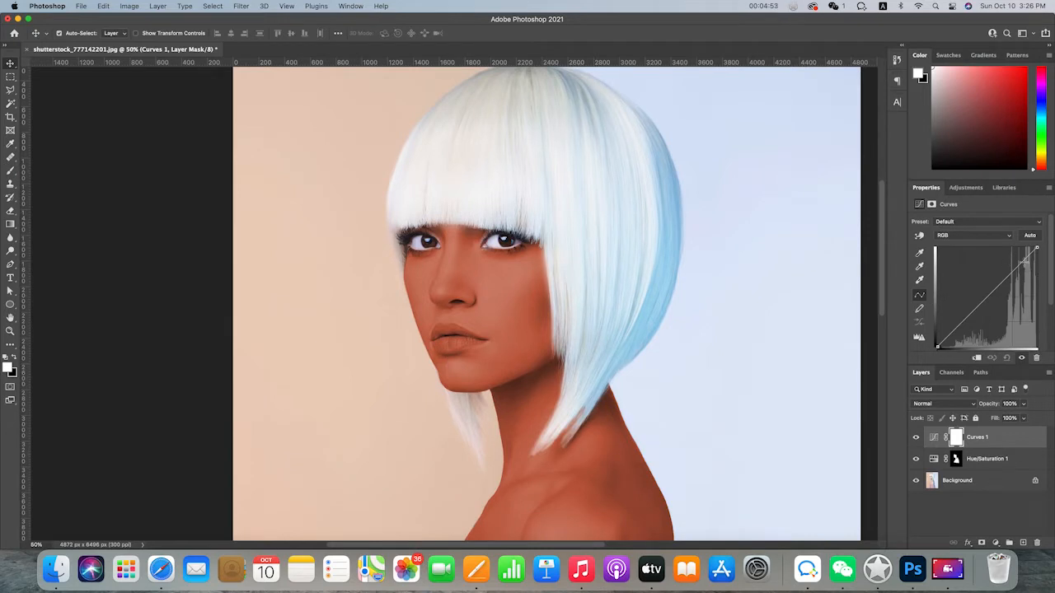
{"action": "left_click", "coordinate": [1025, 258]}
{"action": "left_click_drag", "start_coordinate": [1025, 258], "coordinate": [1018, 258]}
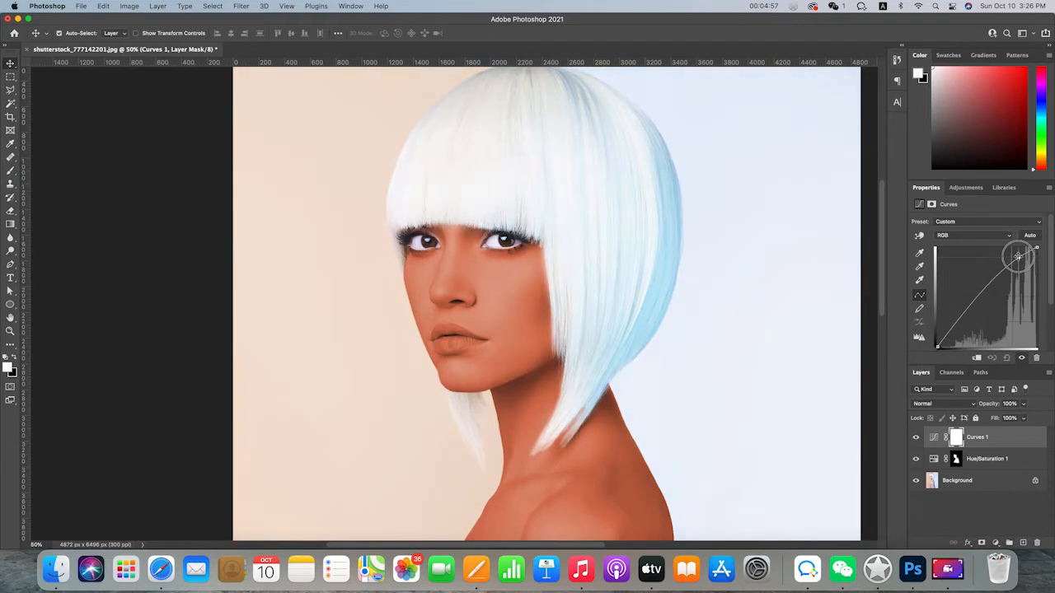
{"action": "left_click_drag", "start_coordinate": [956, 324], "coordinate": [965, 319]}
{"action": "left_click_drag", "start_coordinate": [1020, 251], "coordinate": [1017, 251]}
{"action": "left_click_drag", "start_coordinate": [964, 319], "coordinate": [967, 321]}
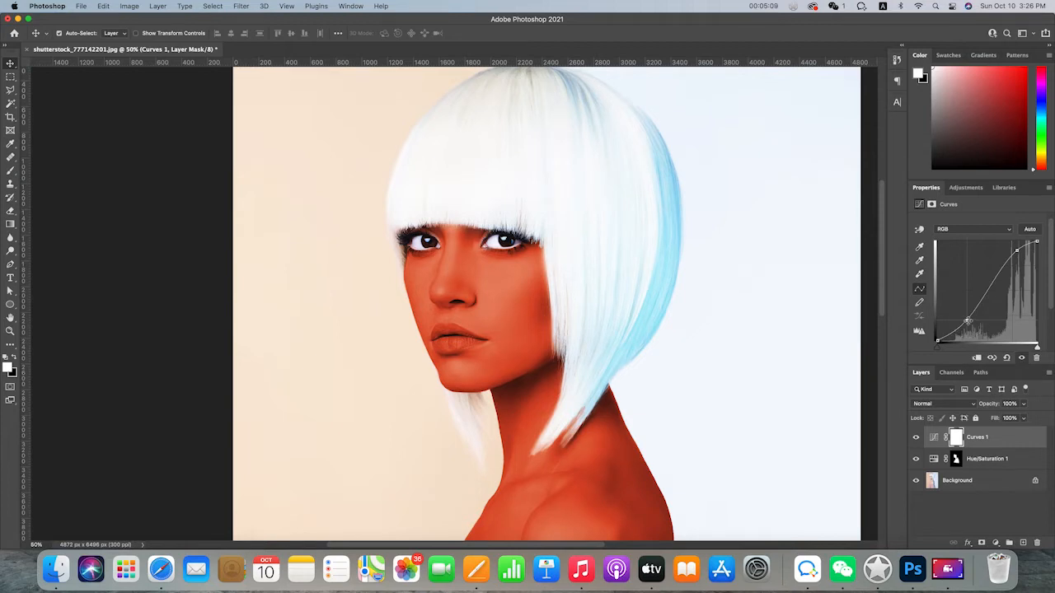
{"action": "scroll", "coordinate": [636, 353], "scroll_direction": "down", "scroll_amount": 5}
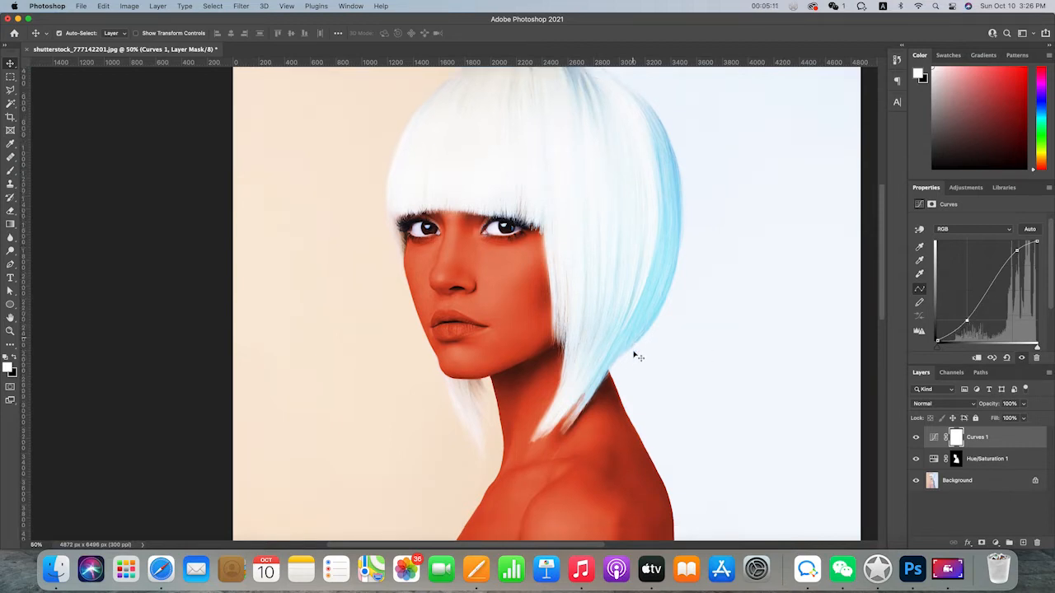
{"action": "scroll", "coordinate": [636, 355], "scroll_direction": "up", "scroll_amount": 1}
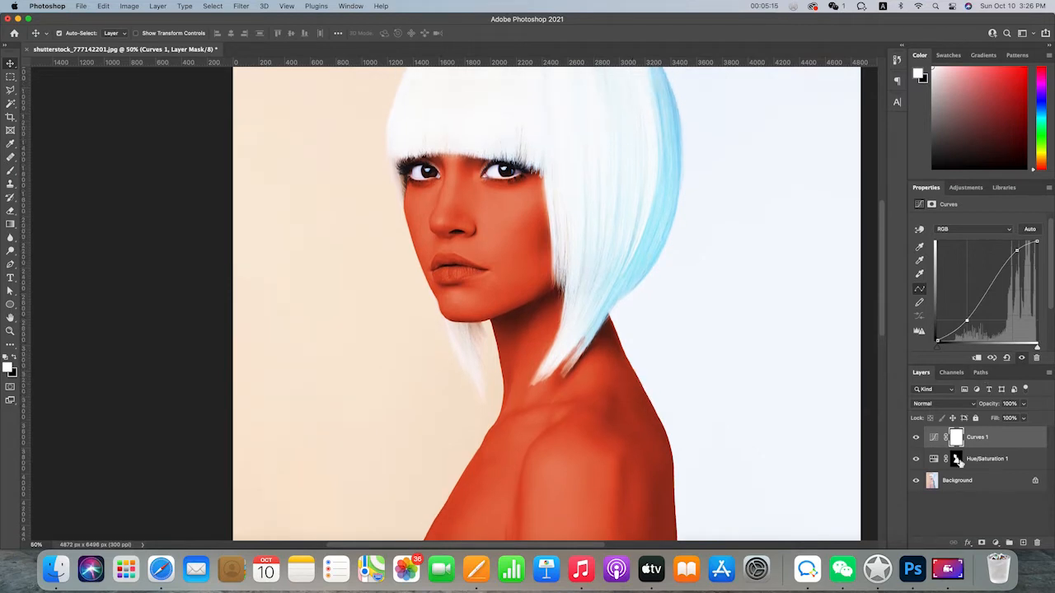
Load the Hue/Saturation layer's mask as a selection of the skin and target the Curves layer mask.
{"action": "key", "text": "super+minus"}
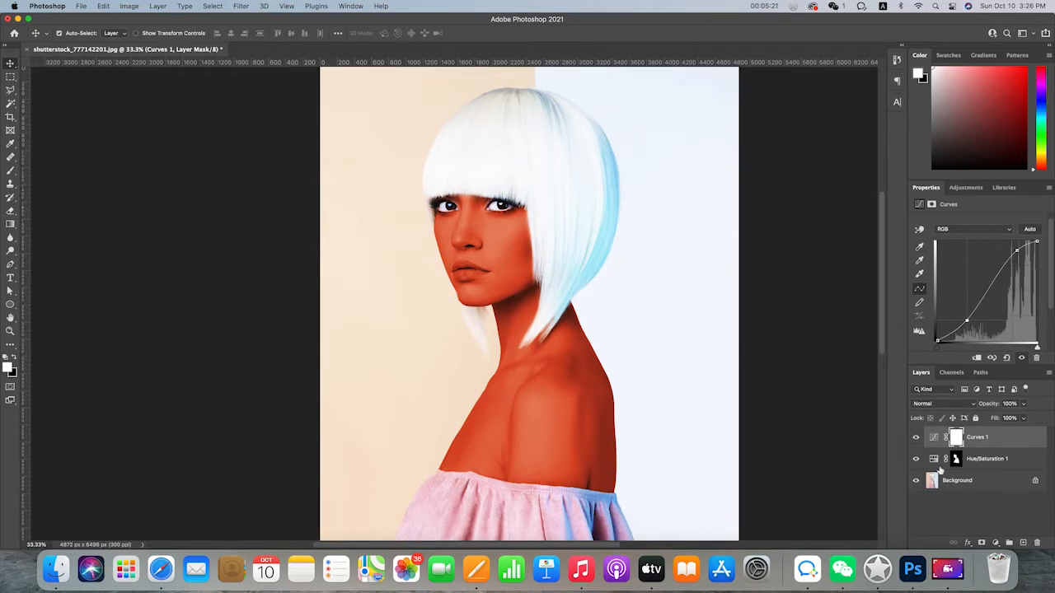
{"action": "left_click", "coordinate": [957, 462]}
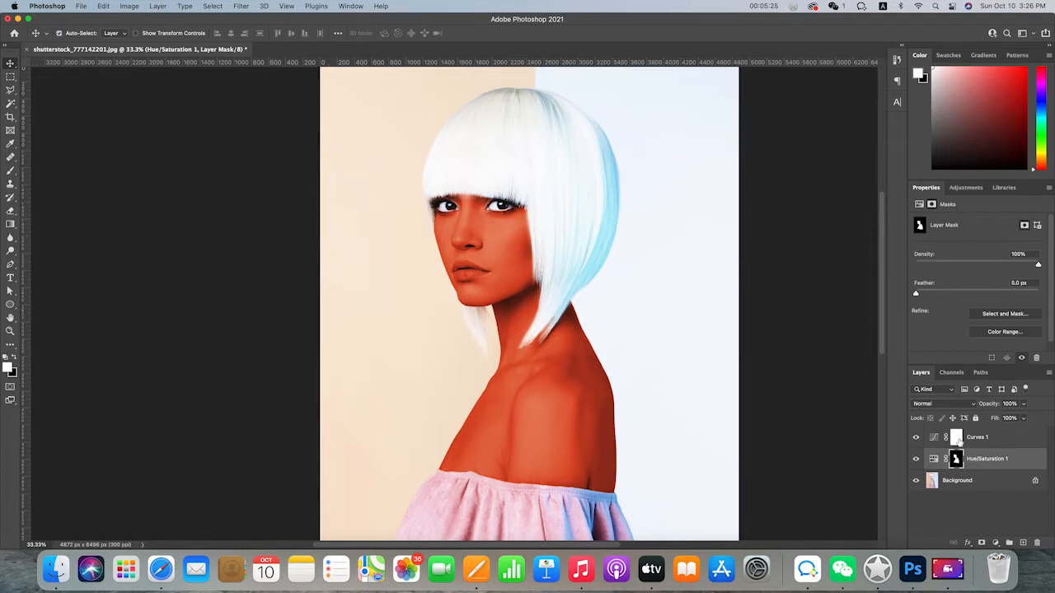
{"action": "left_click", "coordinate": [956, 439]}
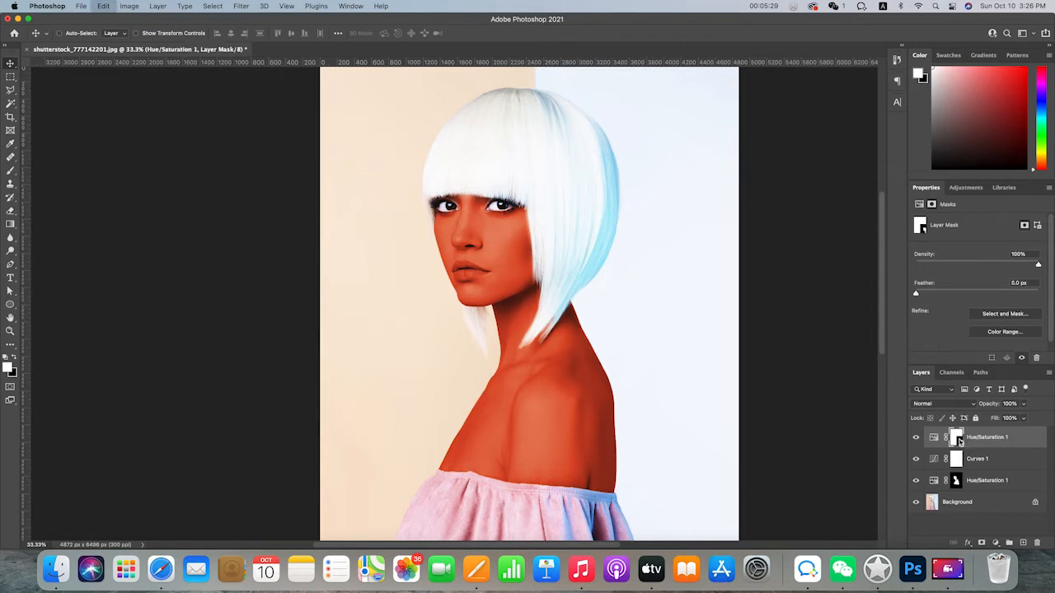
{"action": "left_click", "coordinate": [957, 461]}
{"action": "left_click", "coordinate": [957, 462], "text": "super"}
{"action": "left_click", "coordinate": [956, 439]}
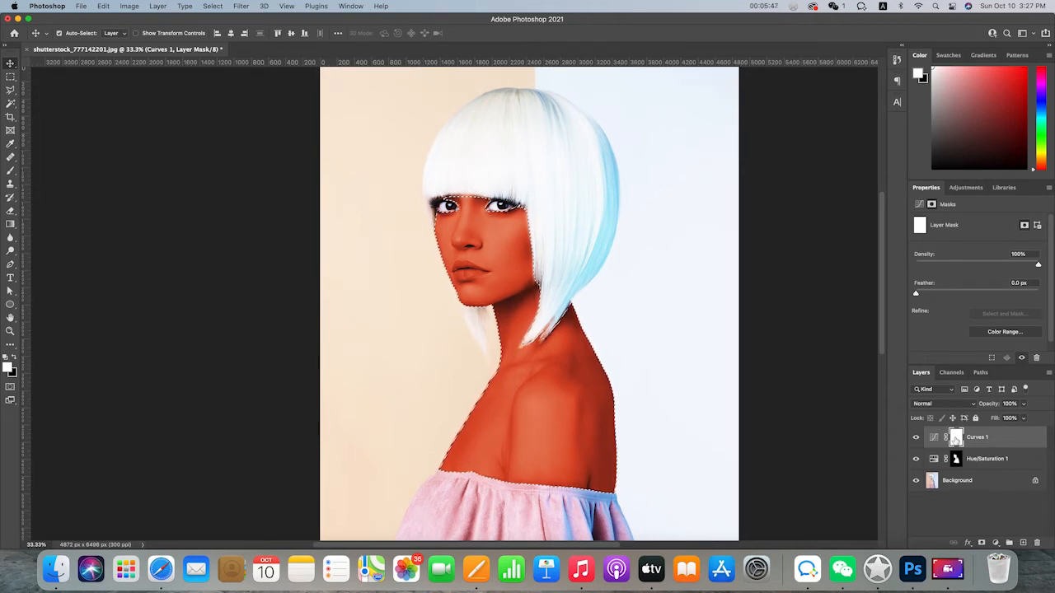
Fill the selected skin area of the Curves layer mask with black and clear the selection.
{"action": "key", "text": "x"}
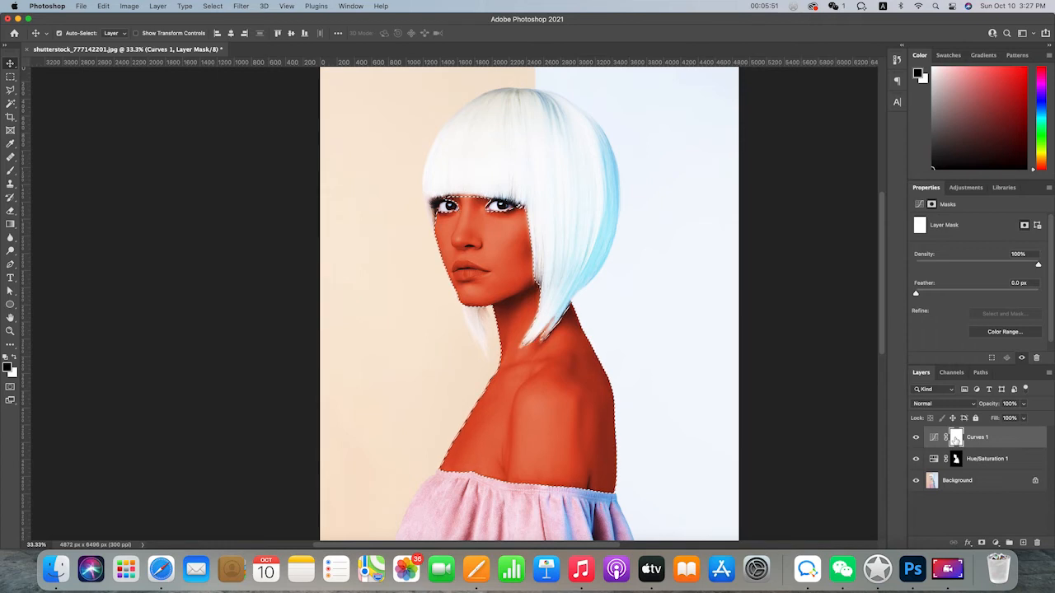
{"action": "key", "text": "shift+BackSpace"}
{"action": "key", "text": "Return"}
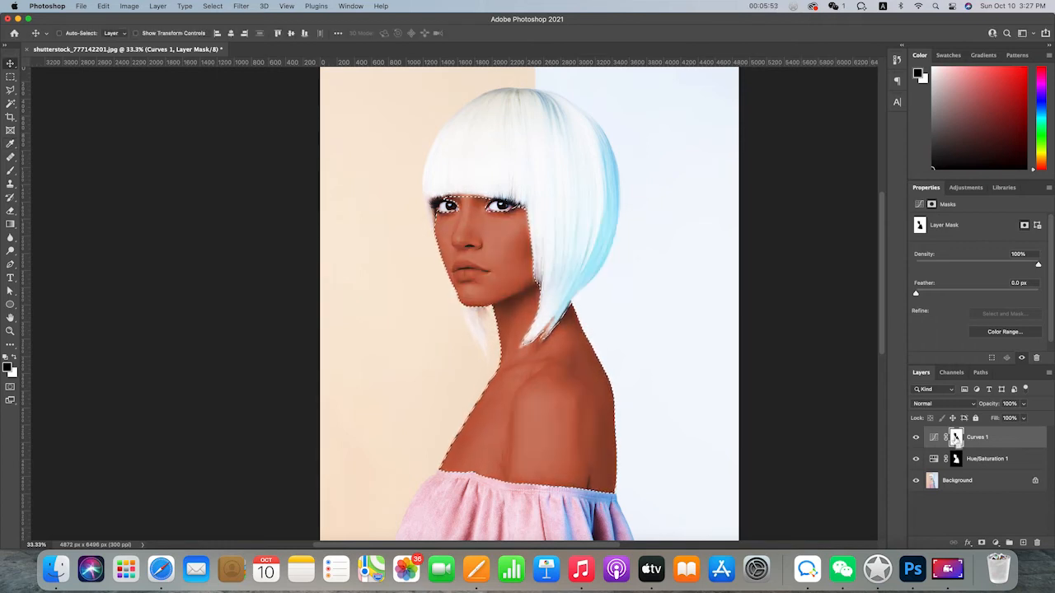
{"action": "key", "text": "super+d"}
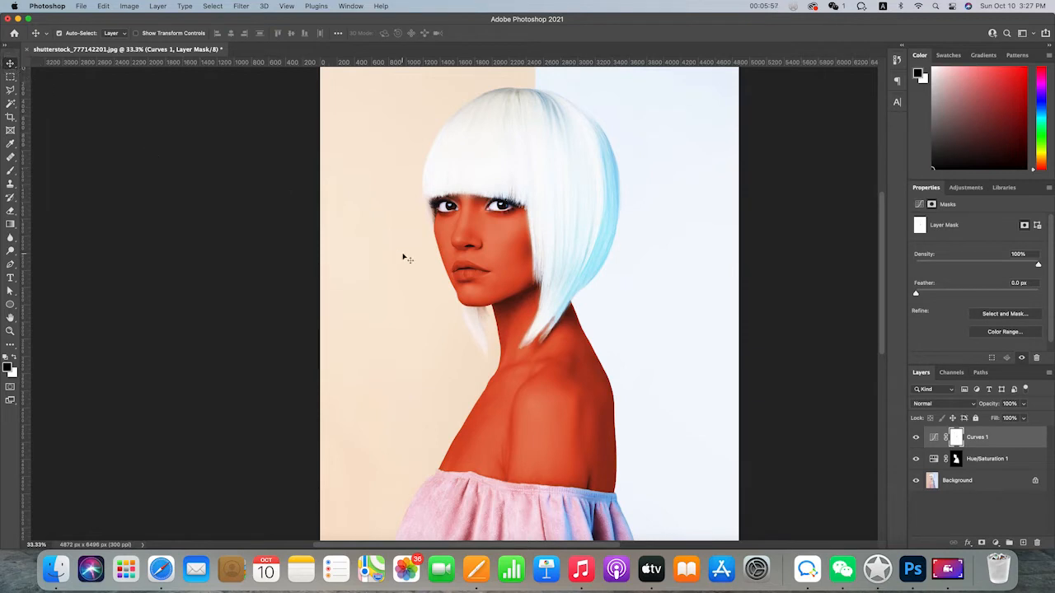
Invert the Curves layer mask so the contrast curve affects only the skin.
{"action": "scroll", "coordinate": [403, 256], "scroll_direction": "right", "scroll_amount": 4}
{"action": "scroll", "coordinate": [403, 256], "scroll_direction": "up", "scroll_amount": 2}
{"action": "scroll", "coordinate": [404, 255], "scroll_direction": "down", "scroll_amount": 2}
{"action": "scroll", "coordinate": [400, 255], "scroll_direction": "left", "scroll_amount": 4}
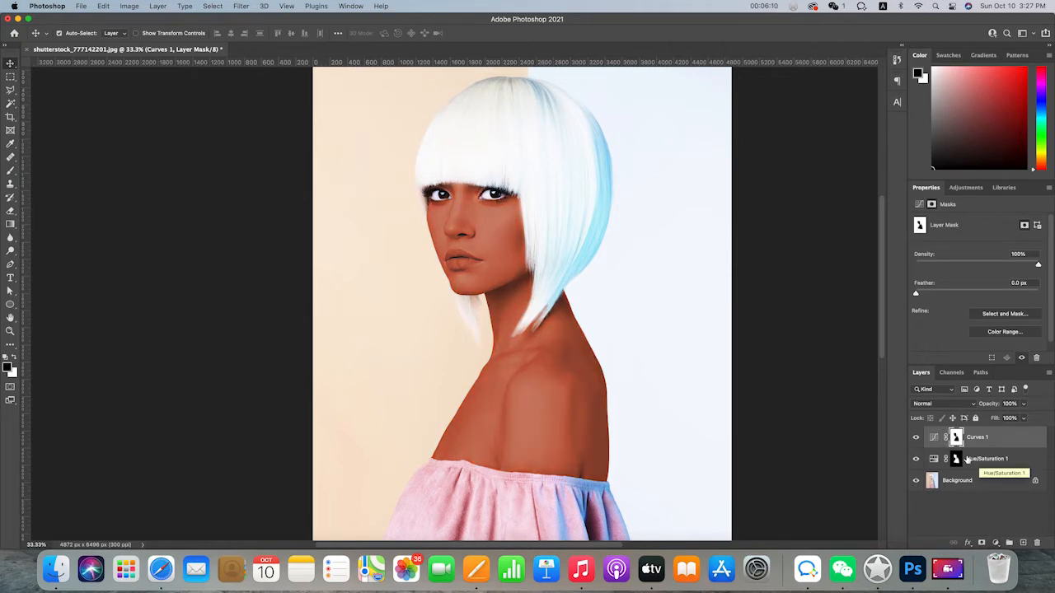
{"action": "key", "text": "super+i"}
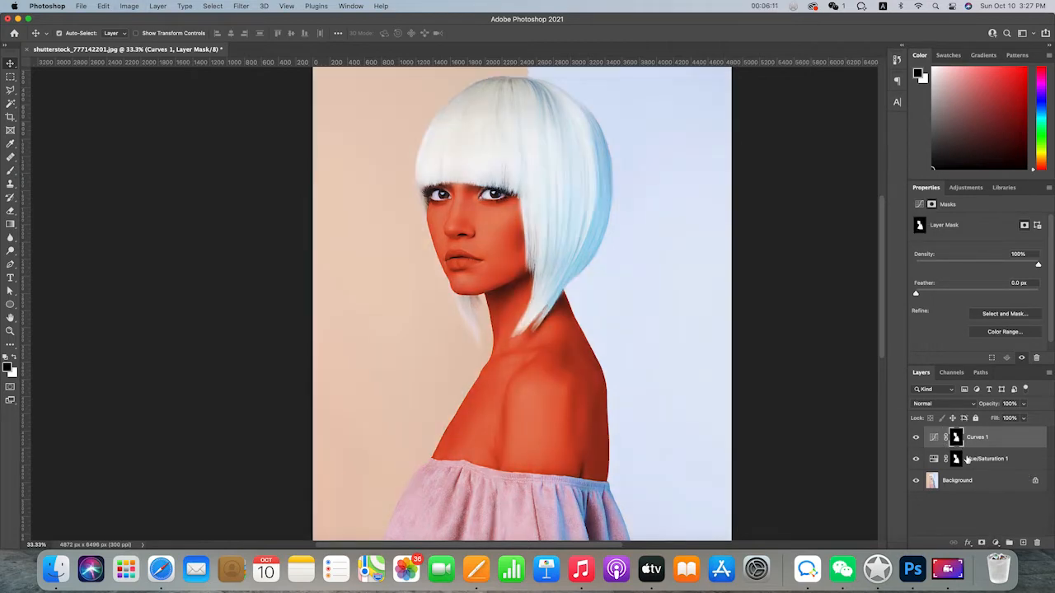
Add a Selective Color adjustment layer above the Curves layer.
{"action": "scroll", "coordinate": [657, 351], "scroll_direction": "up", "scroll_amount": 2}
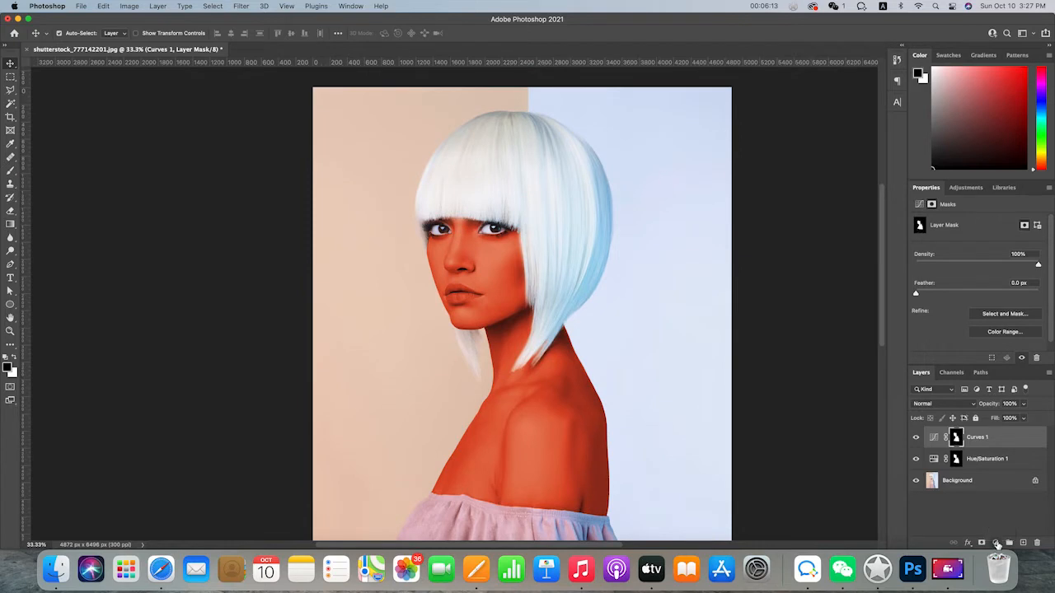
{"action": "scroll", "coordinate": [574, 346], "scroll_direction": "down", "scroll_amount": 2}
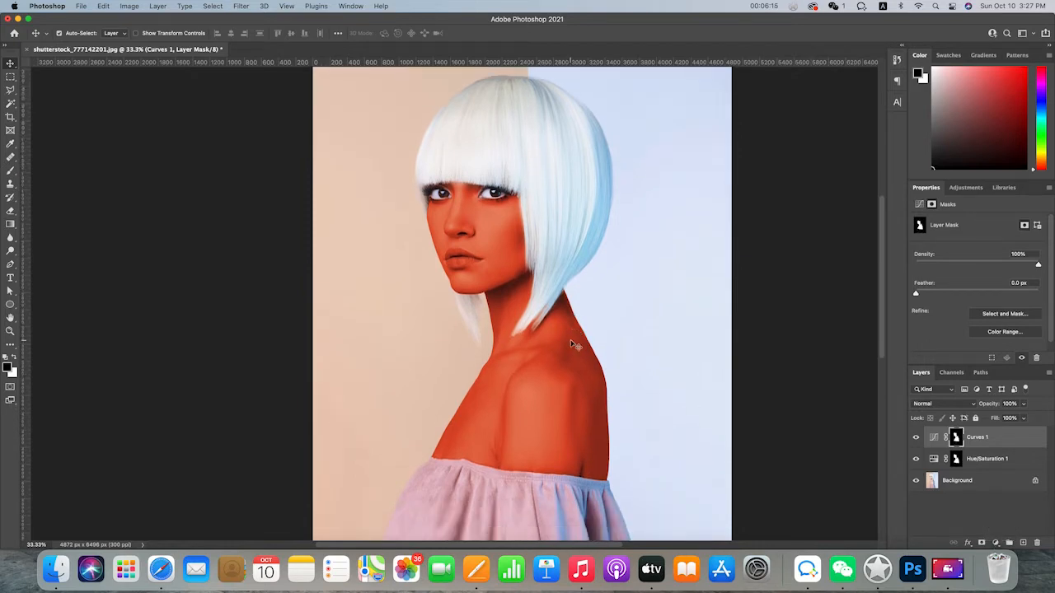
{"action": "scroll", "coordinate": [575, 346], "scroll_direction": "up", "scroll_amount": 2}
{"action": "left_click", "coordinate": [996, 544]}
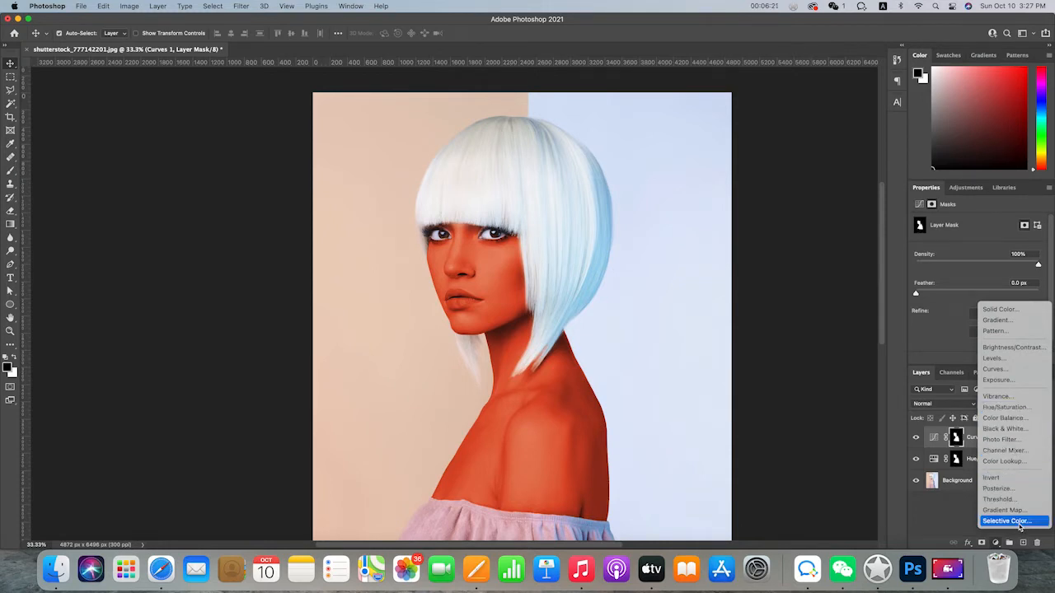
{"action": "left_click", "coordinate": [1022, 522]}
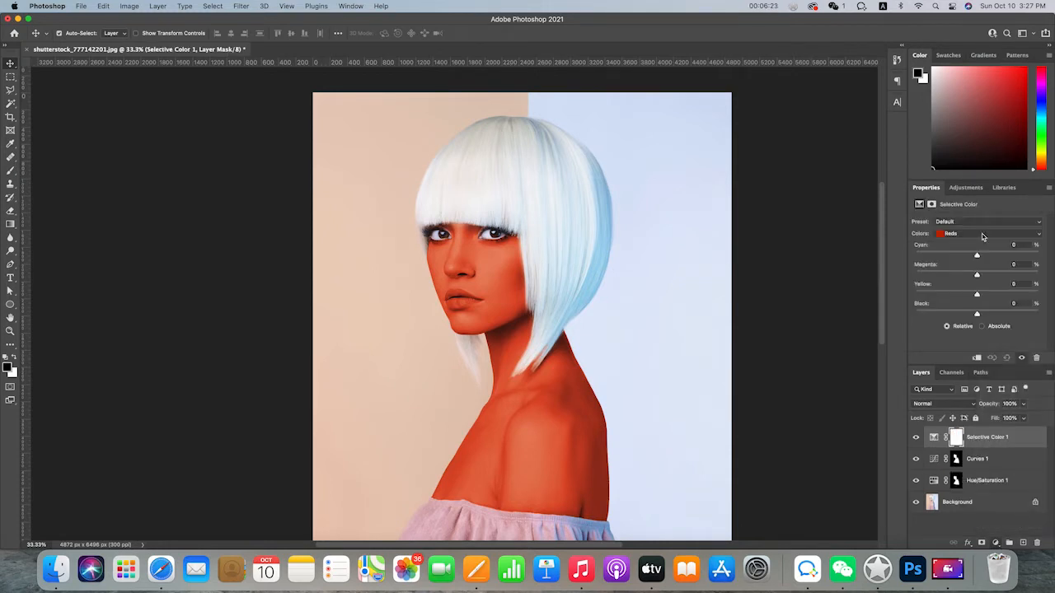
Set the Reds of the Selective Color layer to Cyan +10, Magenta -40, Yellow -32 and Black +51.
{"action": "scroll", "coordinate": [749, 310], "scroll_direction": "down", "scroll_amount": 2}
{"action": "scroll", "coordinate": [754, 309], "scroll_direction": "left", "scroll_amount": 1}
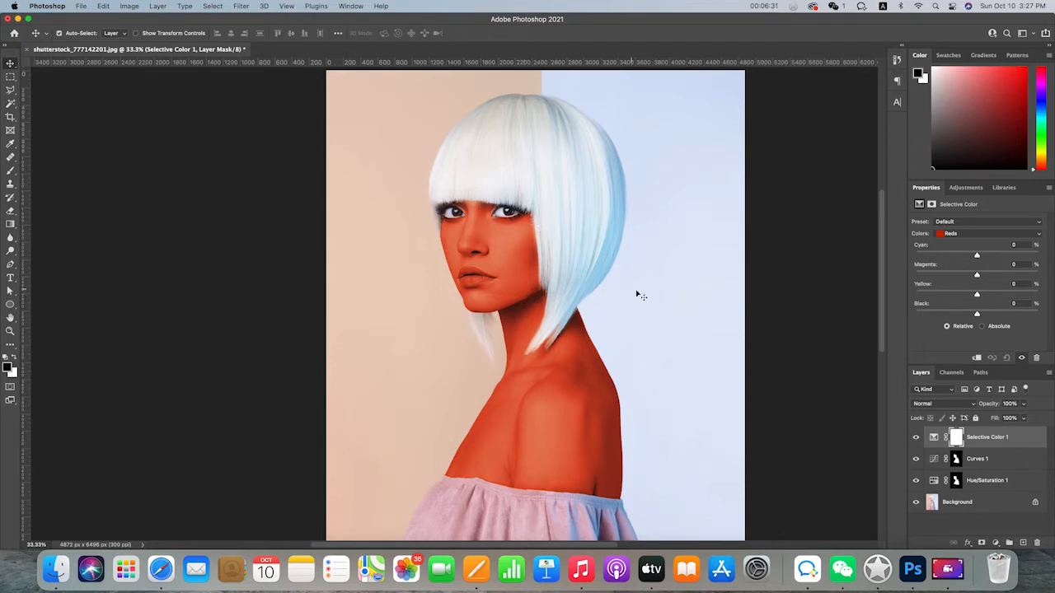
{"action": "left_click", "coordinate": [989, 459]}
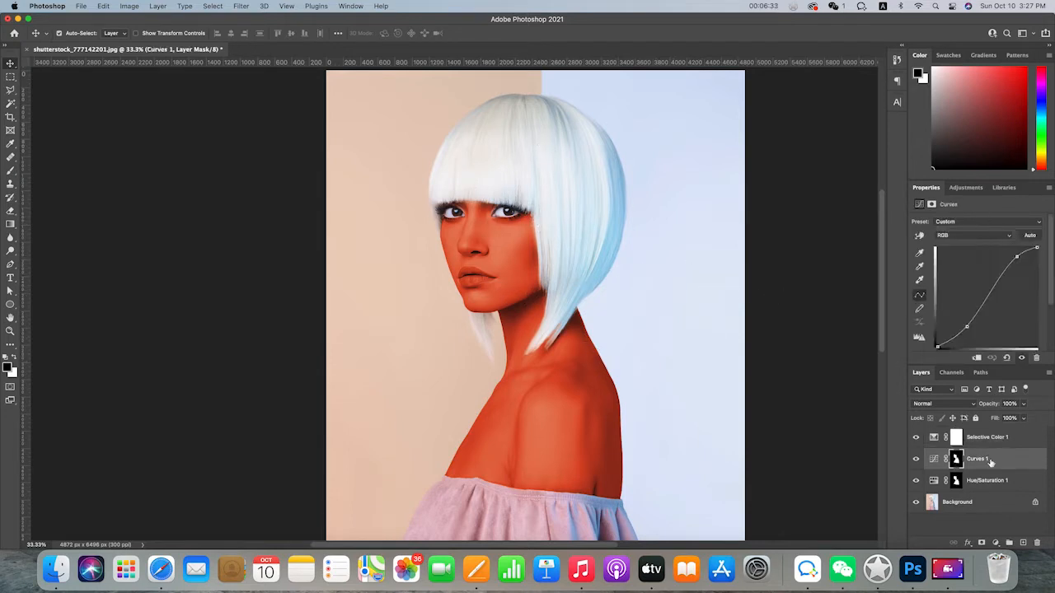
{"action": "left_click", "coordinate": [995, 441]}
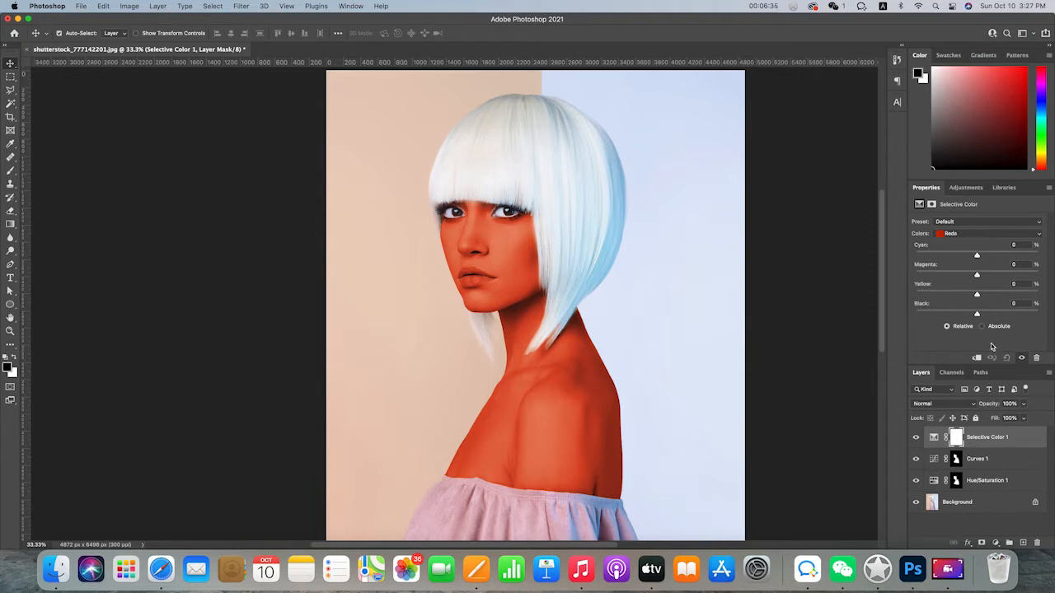
{"action": "mouse_move", "coordinate": [978, 314]}
{"action": "left_mouse_down"}
{"action": "mouse_move", "coordinate": [948, 314]}
{"action": "mouse_move", "coordinate": [997, 313]}
{"action": "left_mouse_up"}
{"action": "left_click_drag", "start_coordinate": [977, 275], "coordinate": [977, 297]}
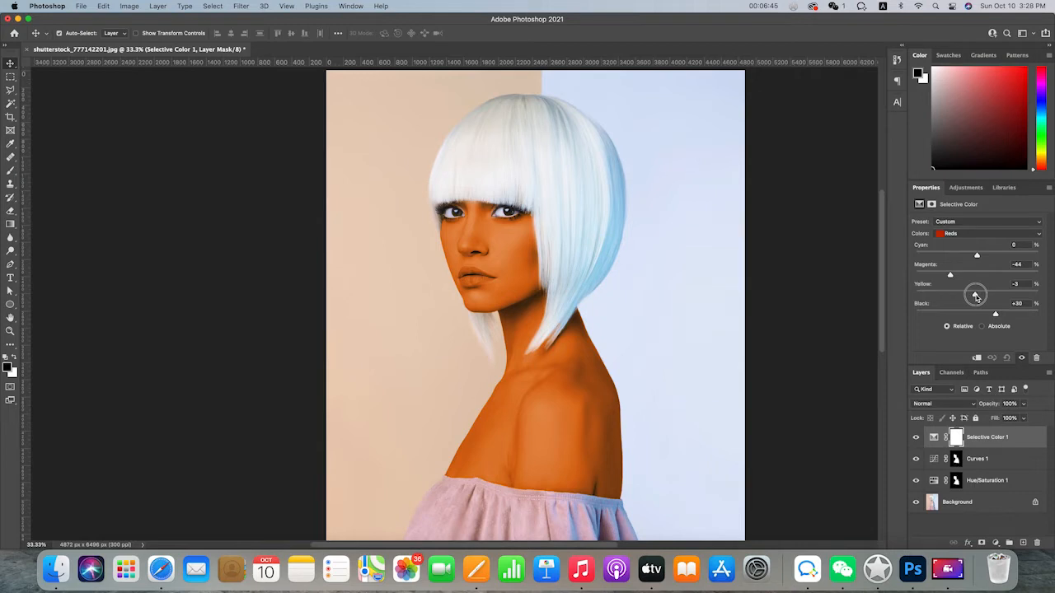
{"action": "mouse_move", "coordinate": [976, 297]}
{"action": "left_mouse_down"}
{"action": "mouse_move", "coordinate": [963, 294]}
{"action": "mouse_move", "coordinate": [973, 294]}
{"action": "left_mouse_up"}
{"action": "mouse_move", "coordinate": [977, 256]}
{"action": "left_mouse_down"}
{"action": "mouse_move", "coordinate": [1012, 253]}
{"action": "mouse_move", "coordinate": [982, 255]}
{"action": "left_mouse_up"}
{"action": "mouse_move", "coordinate": [998, 316]}
{"action": "left_mouse_down"}
{"action": "mouse_move", "coordinate": [1013, 314]}
{"action": "mouse_move", "coordinate": [976, 314]}
{"action": "mouse_move", "coordinate": [1026, 314]}
{"action": "mouse_move", "coordinate": [1008, 314]}
{"action": "left_mouse_up"}
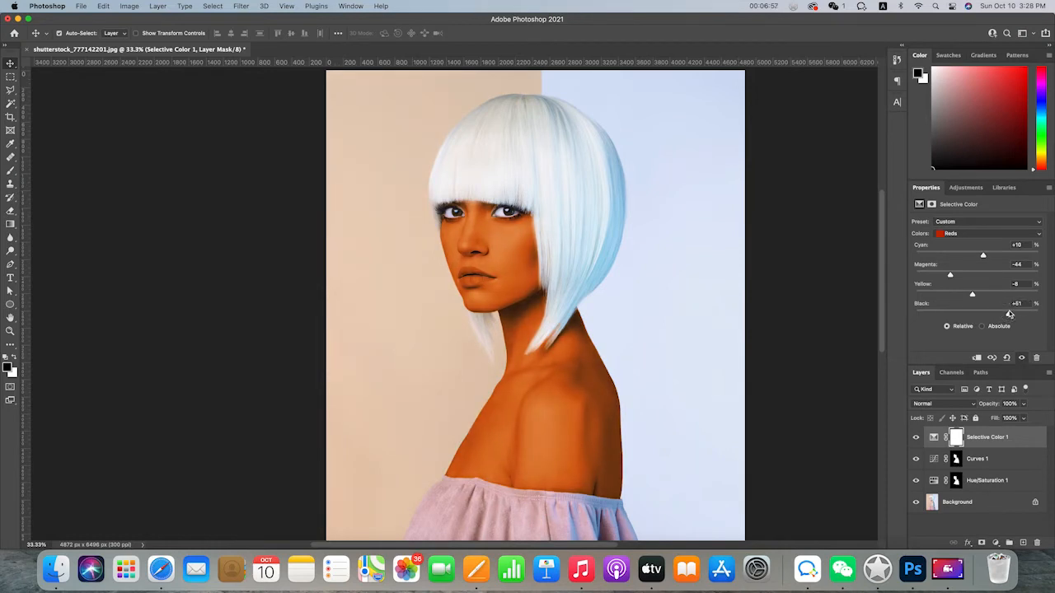
{"action": "mouse_move", "coordinate": [950, 274]}
{"action": "left_mouse_down"}
{"action": "mouse_move", "coordinate": [946, 296]}
{"action": "mouse_move", "coordinate": [958, 295]}
{"action": "mouse_move", "coordinate": [952, 276]}
{"action": "left_mouse_up"}
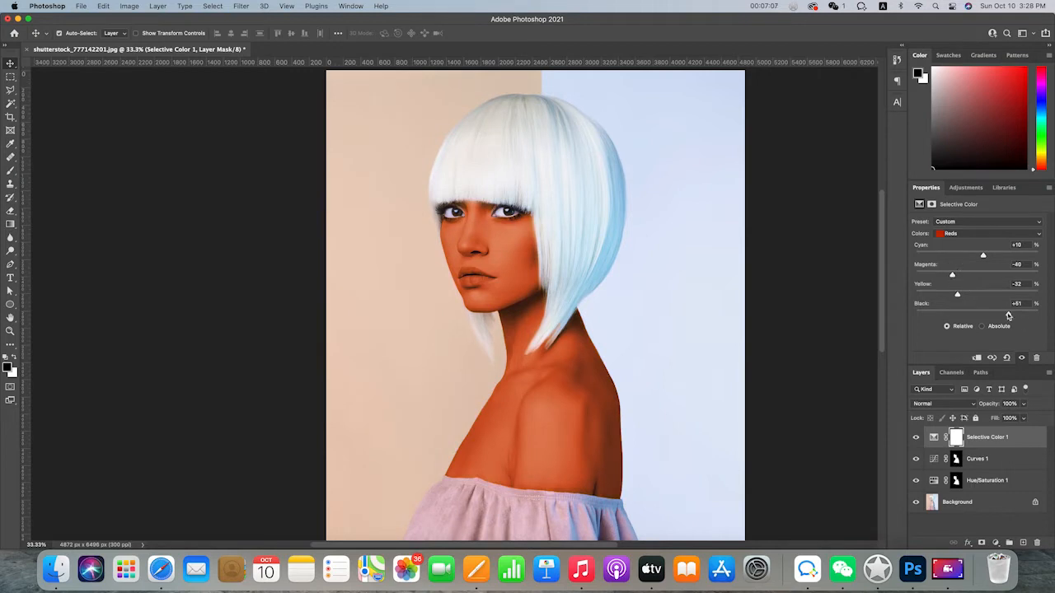
Set the Reds of the Selective Color layer to Cyan +46, Yellow -26 and Black +76.
{"action": "left_click_drag", "start_coordinate": [1009, 315], "coordinate": [1024, 315]}
{"action": "left_click_drag", "start_coordinate": [957, 295], "coordinate": [961, 295]}
{"action": "left_click_drag", "start_coordinate": [984, 261], "coordinate": [1005, 257]}
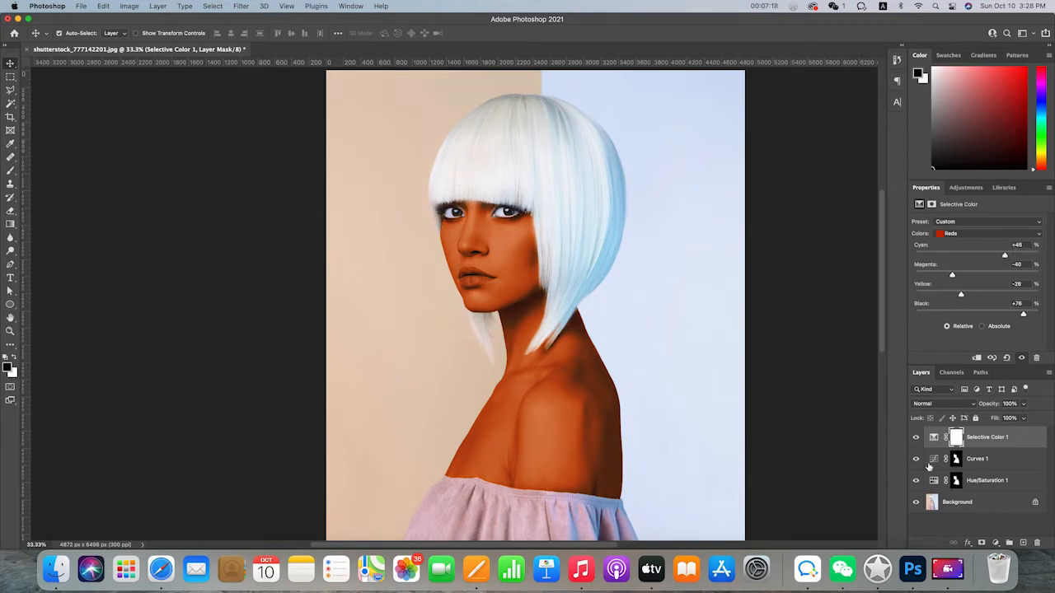
Try Cyan +34 for the Cyans of the Selective Color layer and reset it to 0.
{"action": "left_click", "coordinate": [984, 235]}
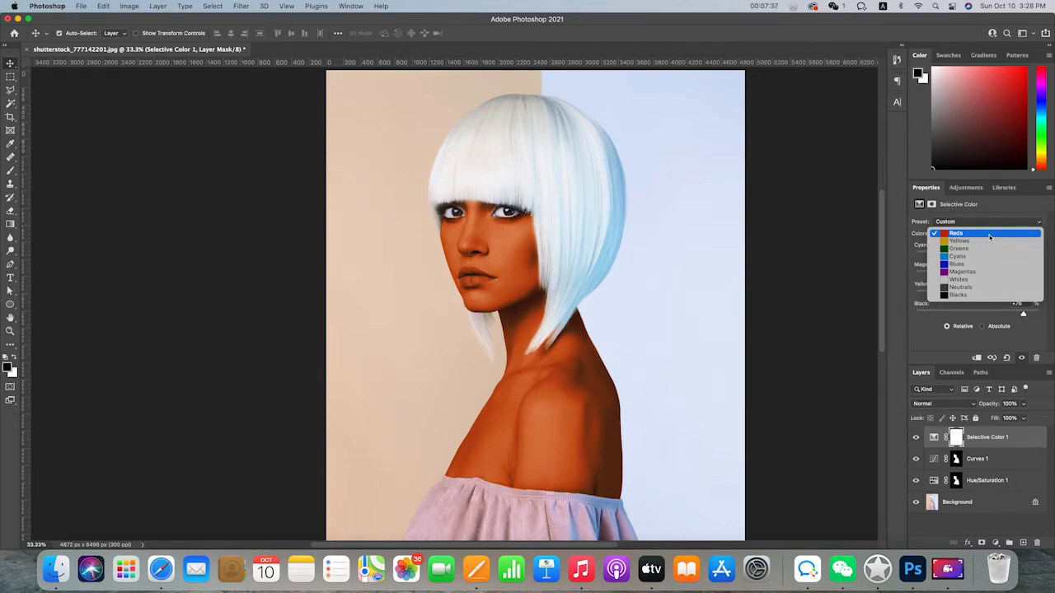
{"action": "left_click", "coordinate": [979, 256]}
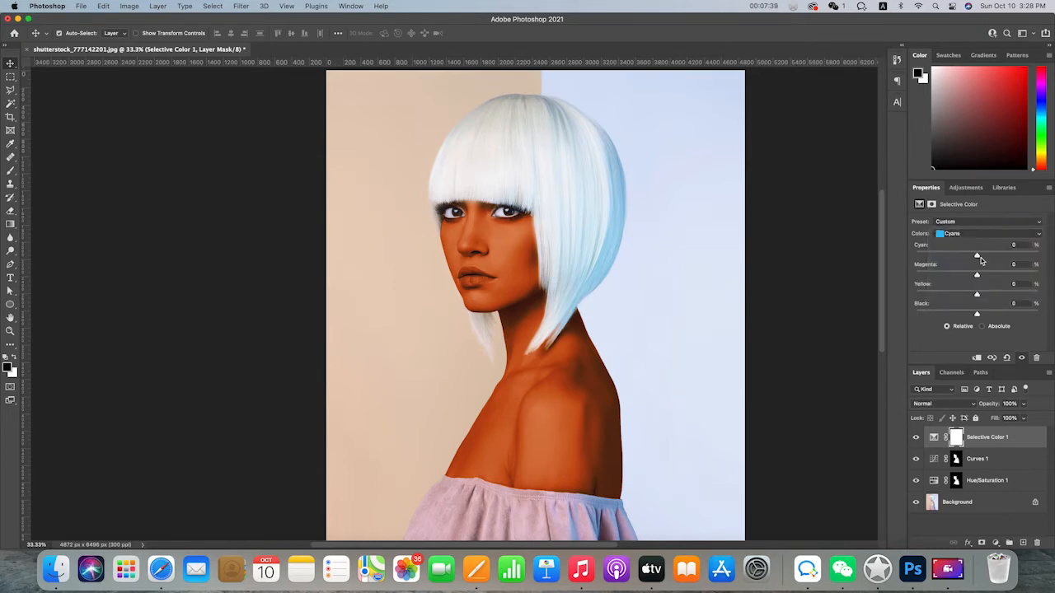
{"action": "mouse_move", "coordinate": [980, 258]}
{"action": "left_mouse_down"}
{"action": "mouse_move", "coordinate": [937, 253]}
{"action": "mouse_move", "coordinate": [1021, 253]}
{"action": "mouse_move", "coordinate": [983, 254]}
{"action": "mouse_move", "coordinate": [997, 255]}
{"action": "left_mouse_up"}
{"action": "left_click", "coordinate": [983, 235]}
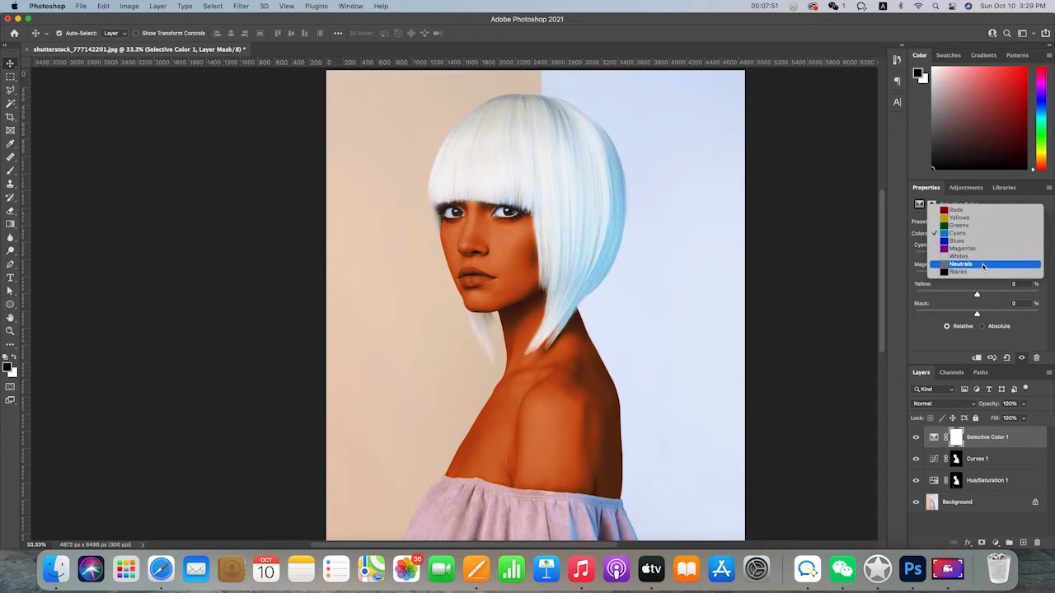
{"action": "left_click", "coordinate": [961, 283]}
{"action": "left_click_drag", "start_coordinate": [976, 255], "coordinate": [997, 252]}
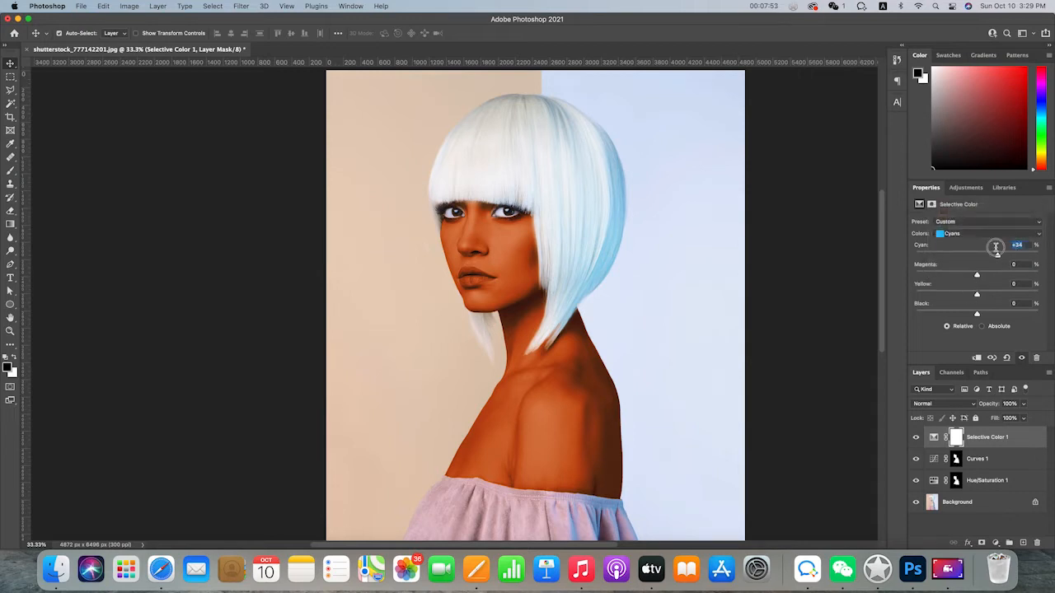
{"action": "type", "text": "0"}
Set the Neutrals of the Selective Color layer to Cyan -3, Magenta -25, Yellow -15 and Black +41.
{"action": "left_click", "coordinate": [960, 234]}
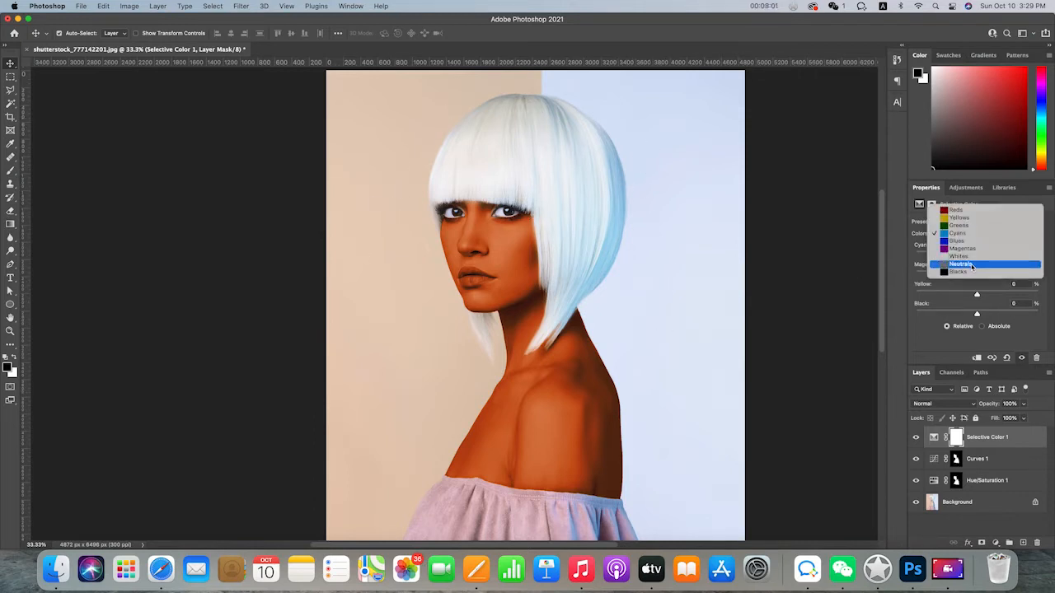
{"action": "left_click", "coordinate": [972, 264]}
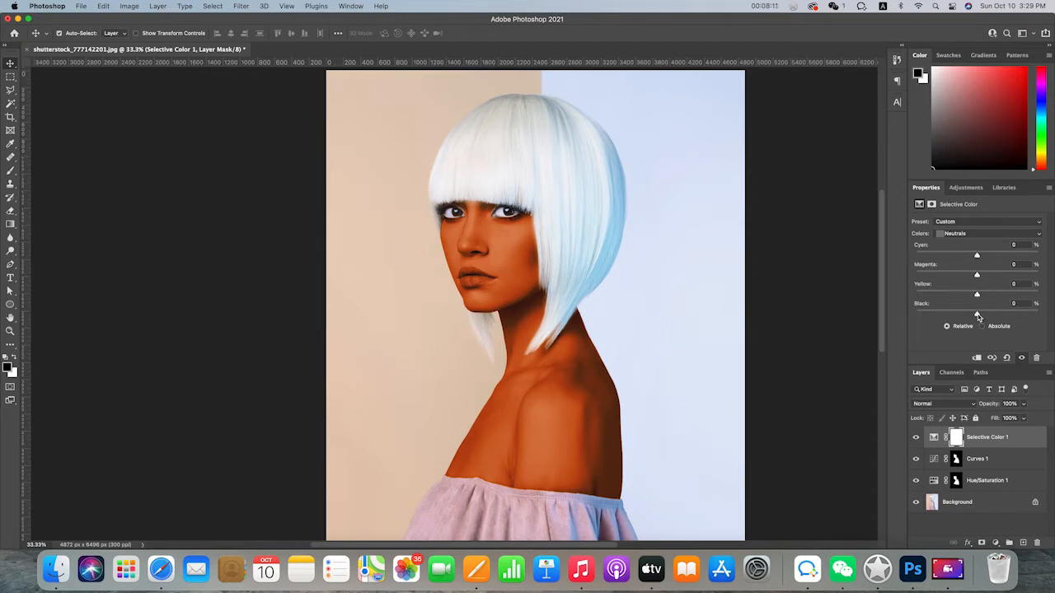
{"action": "mouse_move", "coordinate": [978, 318]}
{"action": "left_mouse_down"}
{"action": "mouse_move", "coordinate": [1001, 317]}
{"action": "mouse_move", "coordinate": [966, 317]}
{"action": "mouse_move", "coordinate": [987, 316]}
{"action": "left_mouse_up"}
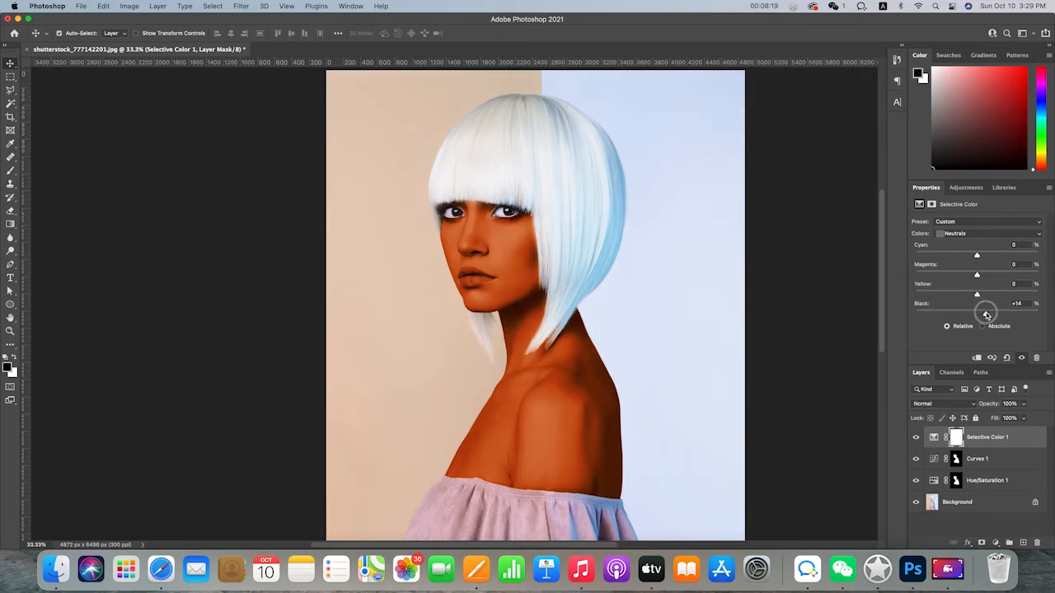
{"action": "mouse_move", "coordinate": [977, 275]}
{"action": "left_mouse_down"}
{"action": "mouse_move", "coordinate": [966, 277]}
{"action": "mouse_move", "coordinate": [974, 295]}
{"action": "mouse_move", "coordinate": [960, 275]}
{"action": "left_mouse_up"}
{"action": "left_click_drag", "start_coordinate": [987, 314], "coordinate": [1002, 316]}
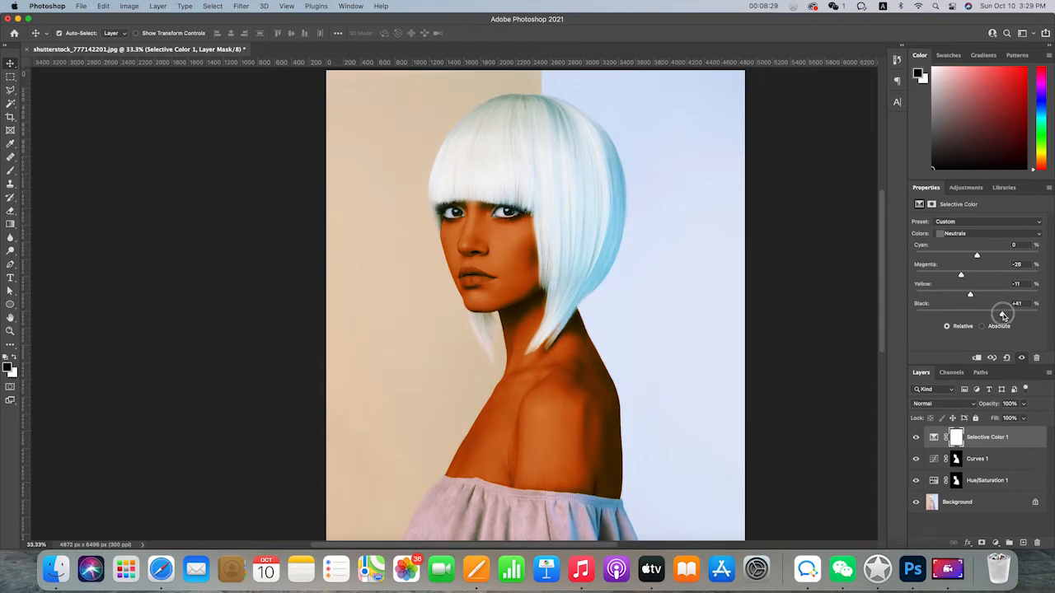
{"action": "left_click_drag", "start_coordinate": [977, 255], "coordinate": [962, 277]}
Examine the darkened skin tone on the face, neck and shoulder across the portrait.
{"action": "scroll", "coordinate": [682, 328], "scroll_direction": "down", "scroll_amount": 1}
{"action": "scroll", "coordinate": [682, 329], "scroll_direction": "up", "scroll_amount": 5}
{"action": "scroll", "coordinate": [683, 329], "scroll_direction": "down", "scroll_amount": 4}
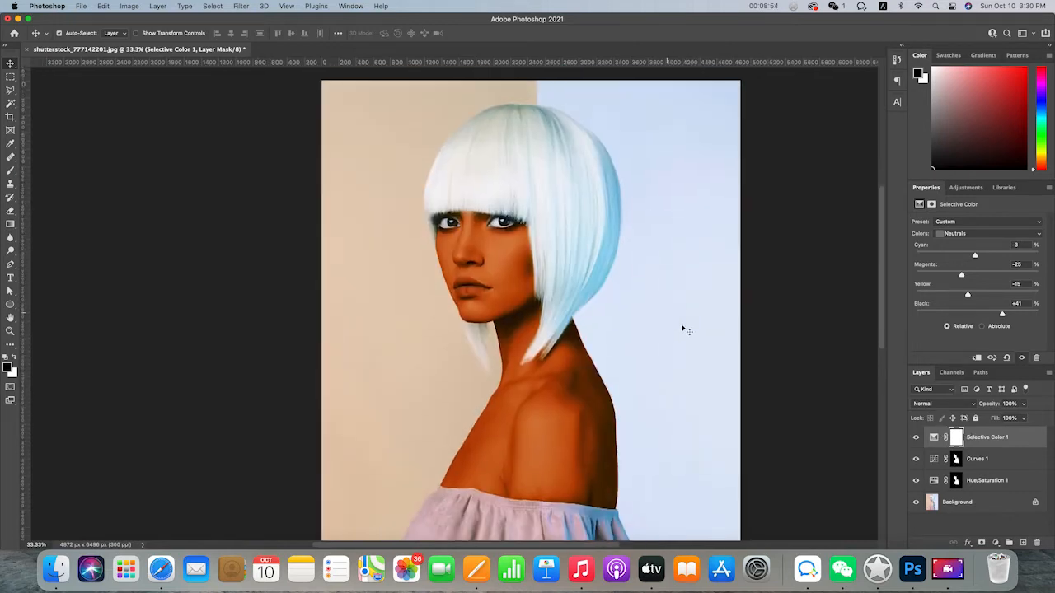
{"action": "scroll", "coordinate": [683, 328], "scroll_direction": "down", "scroll_amount": 1}
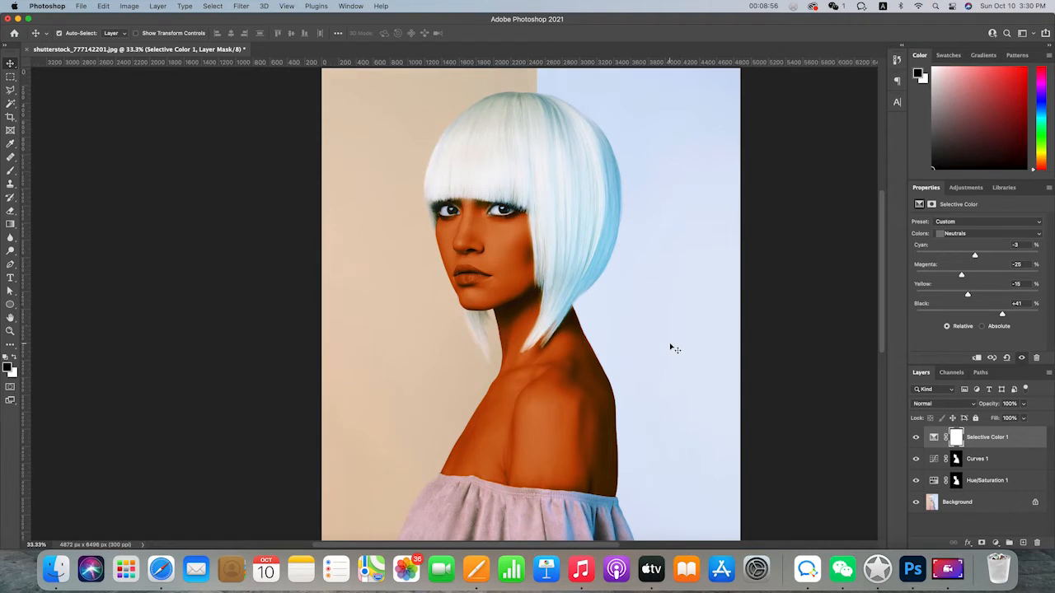
{"action": "scroll", "coordinate": [659, 387], "scroll_direction": "right", "scroll_amount": 2}
{"action": "scroll", "coordinate": [660, 387], "scroll_direction": "up", "scroll_amount": 1}
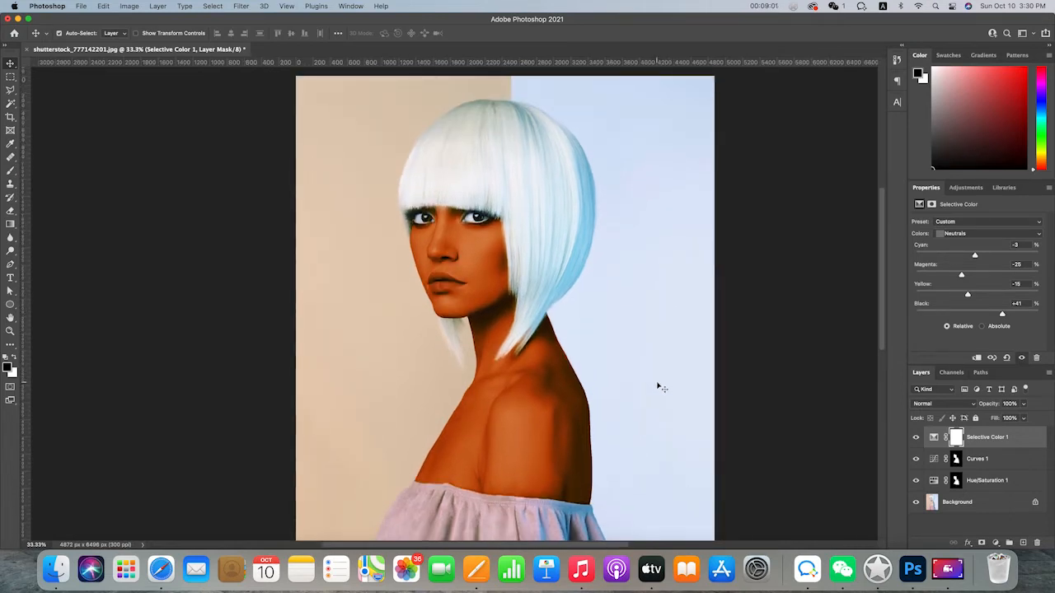
{"action": "scroll", "coordinate": [659, 387], "scroll_direction": "down", "scroll_amount": 3}
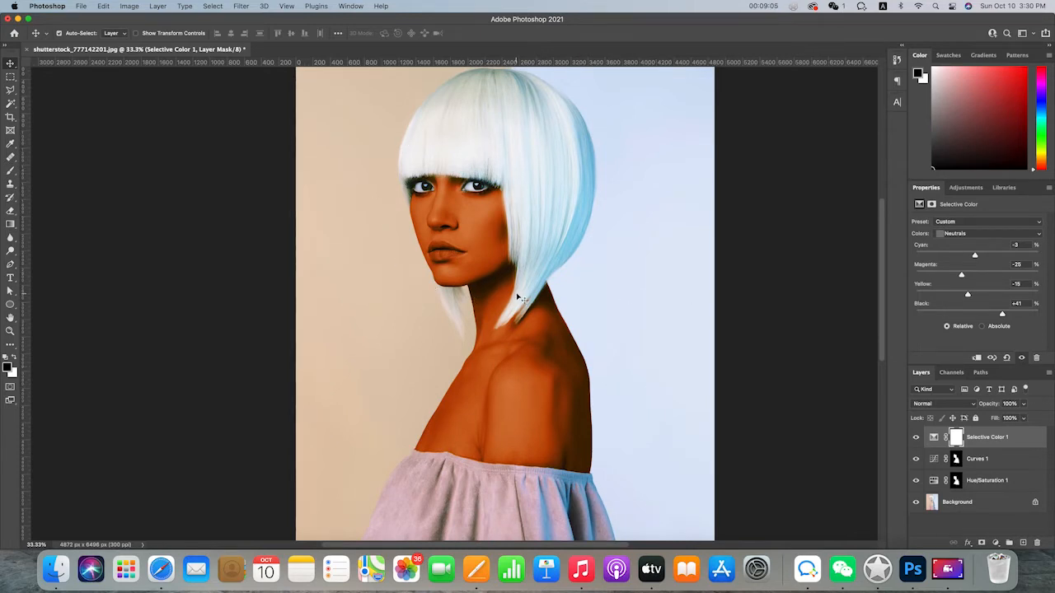
{"action": "scroll", "coordinate": [508, 274], "scroll_direction": "left", "scroll_amount": 2}
{"action": "scroll", "coordinate": [509, 274], "scroll_direction": "up", "scroll_amount": 1}
{"action": "scroll", "coordinate": [508, 272], "scroll_direction": "up", "scroll_amount": 2}
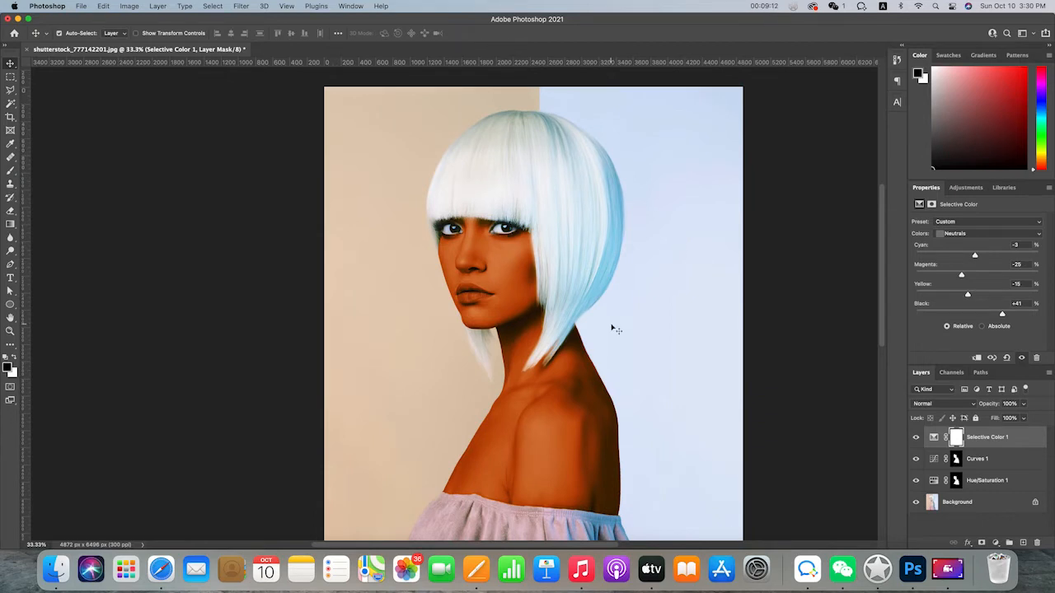
{"action": "scroll", "coordinate": [612, 329], "scroll_direction": "down", "scroll_amount": 2}
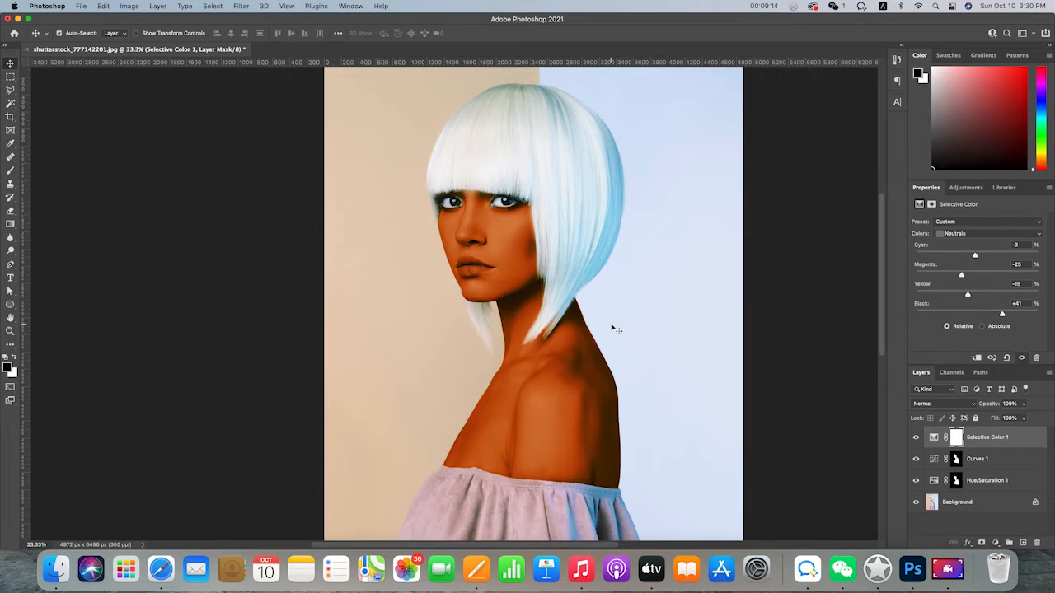
{"action": "scroll", "coordinate": [612, 329], "scroll_direction": "down", "scroll_amount": 1}
{"action": "scroll", "coordinate": [612, 329], "scroll_direction": "right", "scroll_amount": 1}
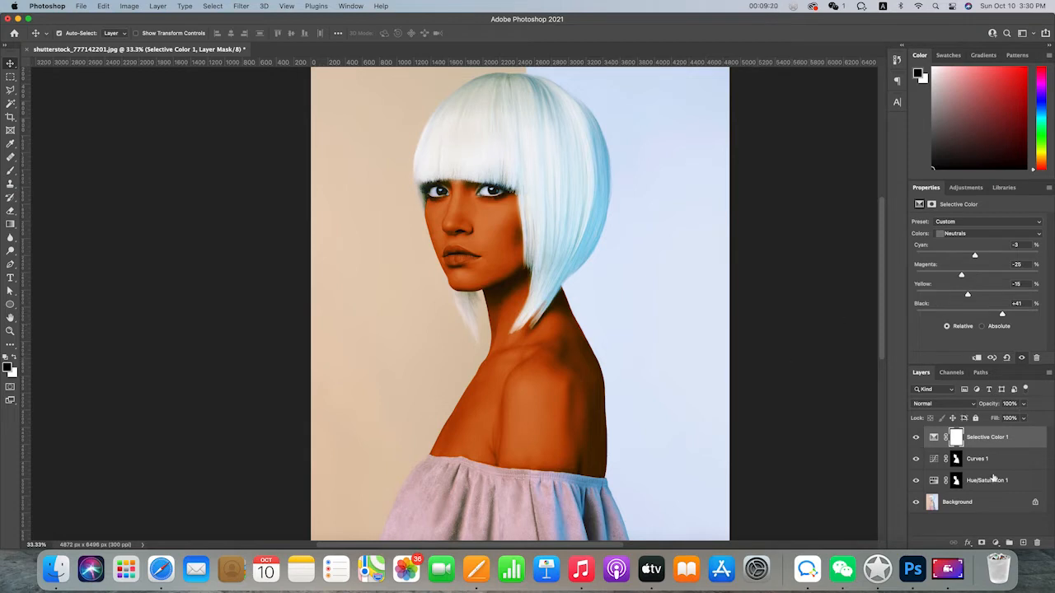
Limit the Selective Color layer to the skin by filling the Curves mask's selection with black on its mask and inverting that mask.
{"action": "left_click", "coordinate": [957, 461]}
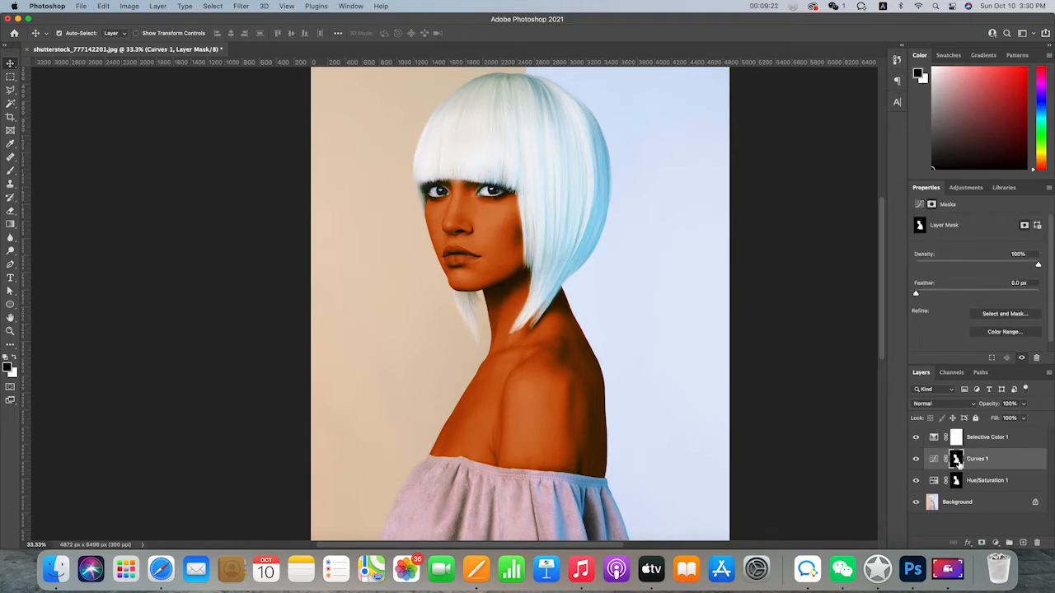
{"action": "left_click", "coordinate": [957, 461], "text": "super"}
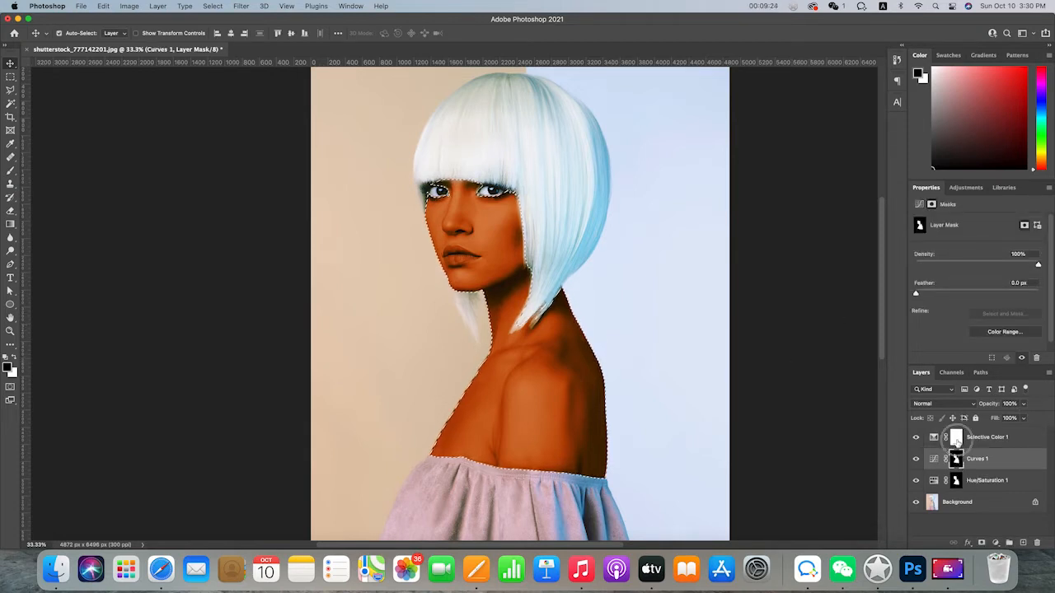
{"action": "left_click", "coordinate": [956, 441]}
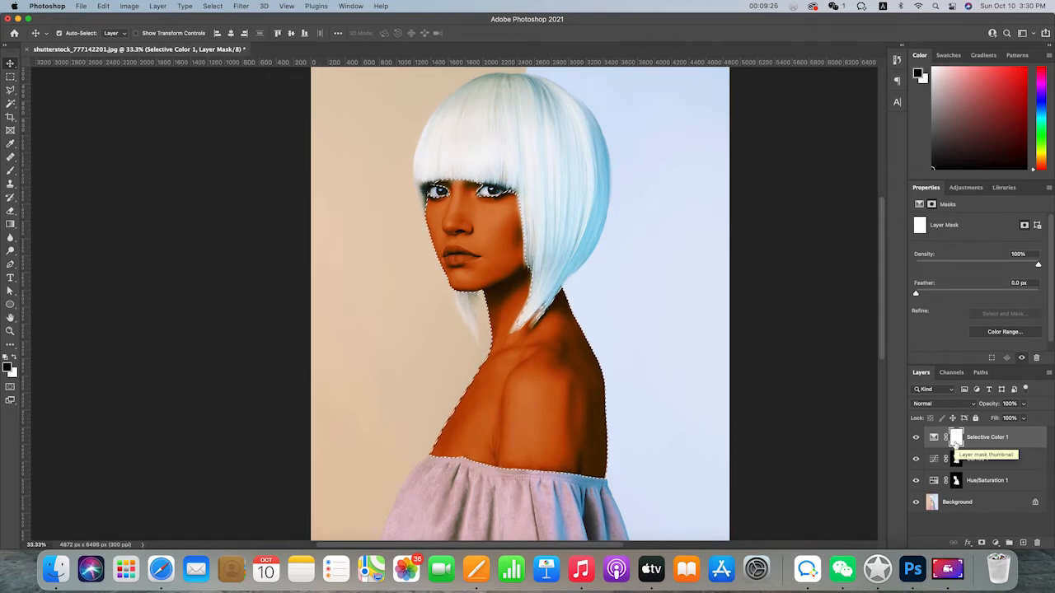
{"action": "key", "text": "shift+BackSpace"}
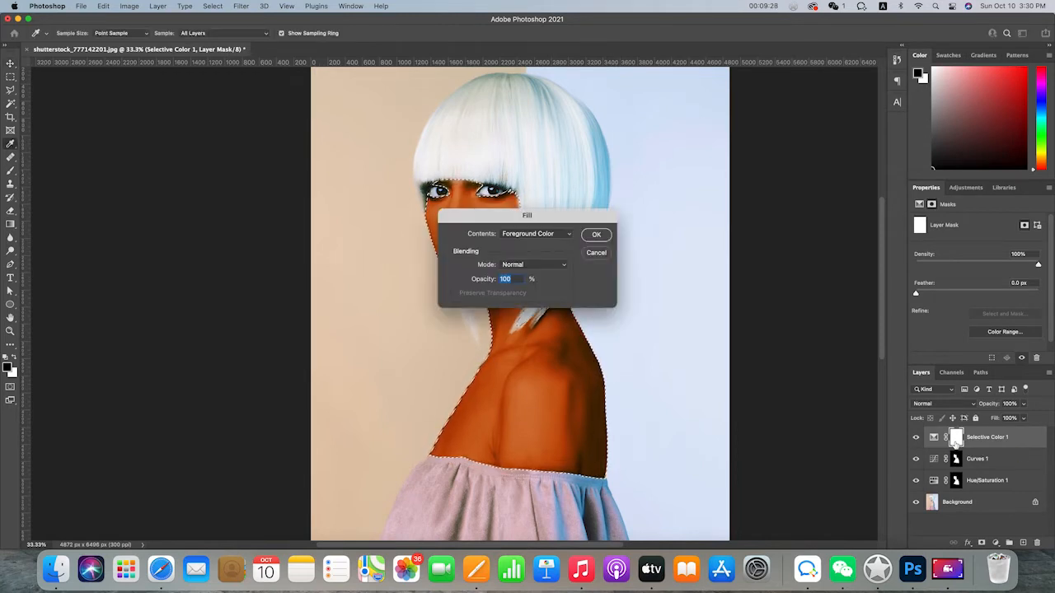
{"action": "key", "text": "Return"}
{"action": "key", "text": "super+d"}
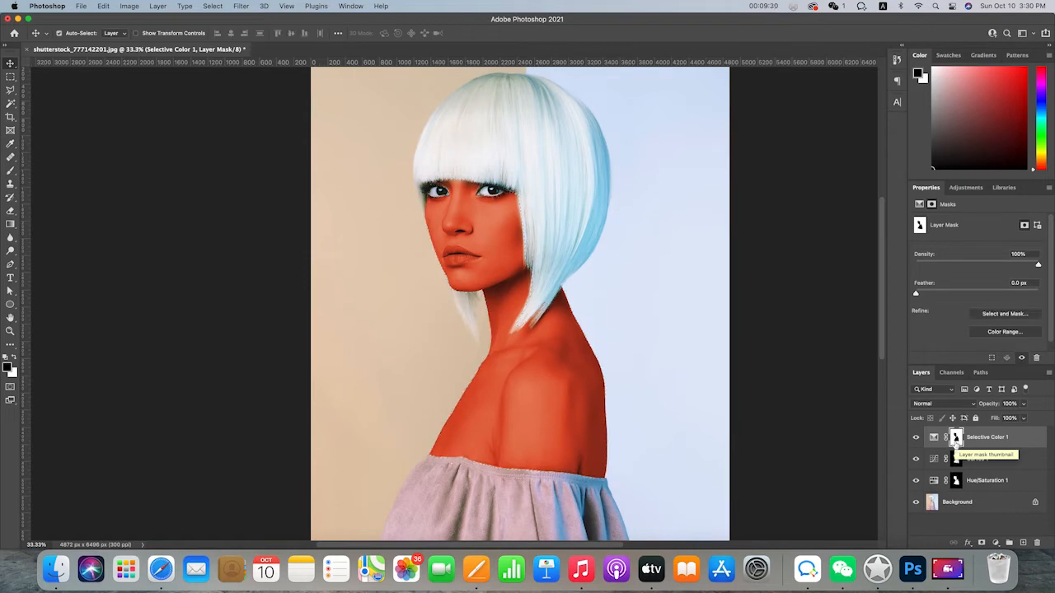
{"action": "key", "text": "super+i"}
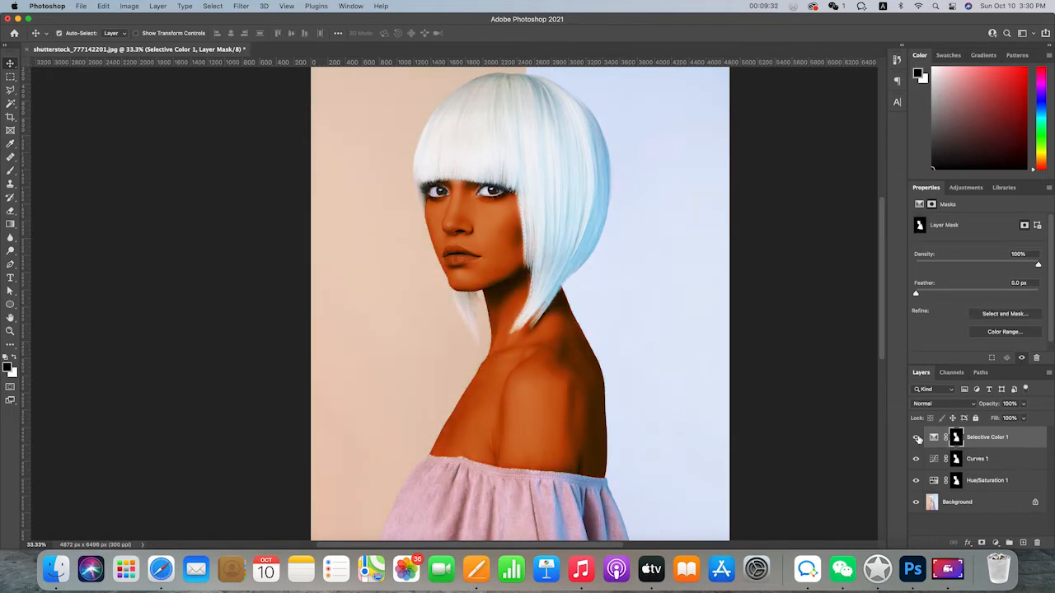
Compare the skin with and without the Selective Color layer by toggling the layer's visibility.
{"action": "left_click", "coordinate": [916, 438]}
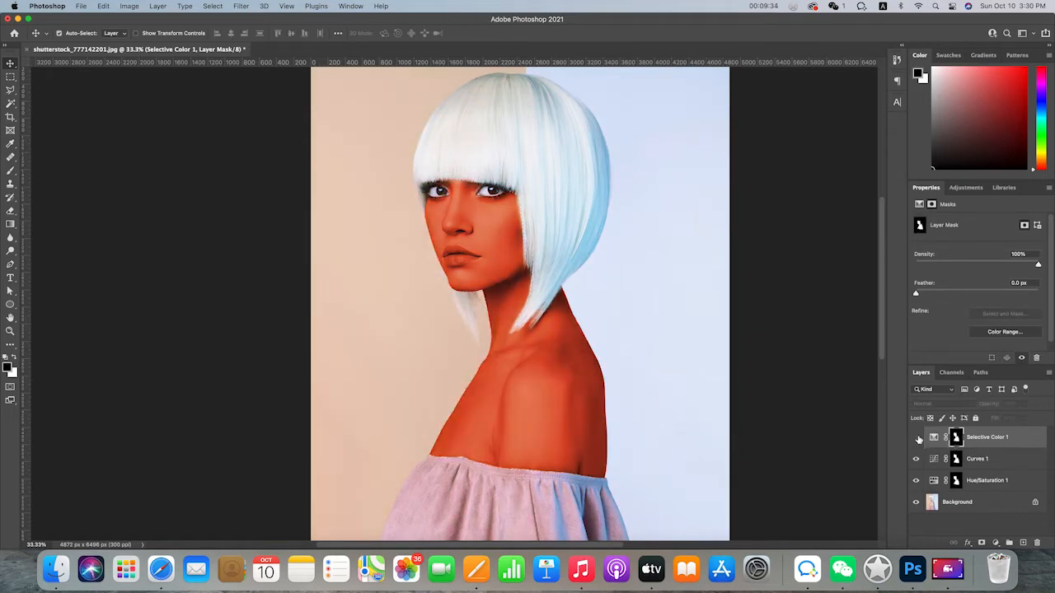
{"action": "left_click", "coordinate": [917, 438]}
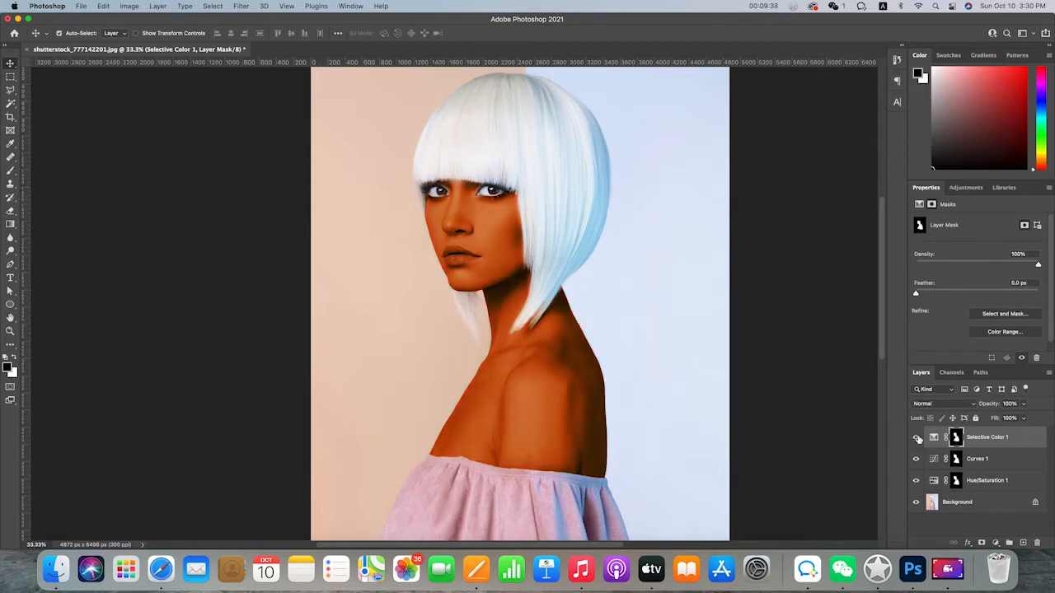
{"action": "left_click", "coordinate": [917, 438]}
{"action": "left_click", "coordinate": [916, 438]}
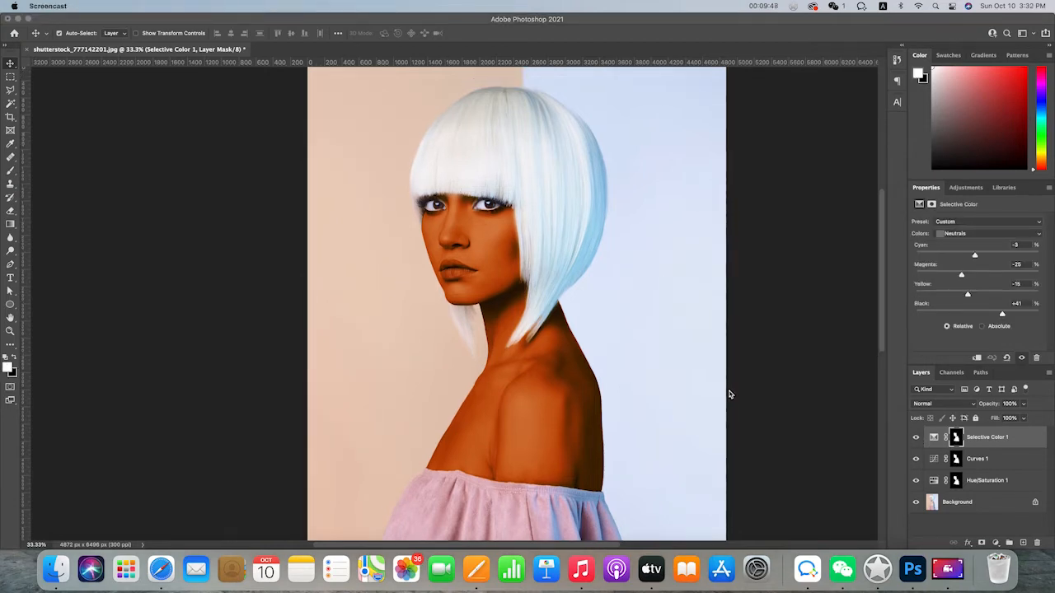
Add a second Hue/Saturation adjustment layer above the Selective Color layer and moderately lower its Saturation.
{"action": "left_click", "coordinate": [729, 394]}
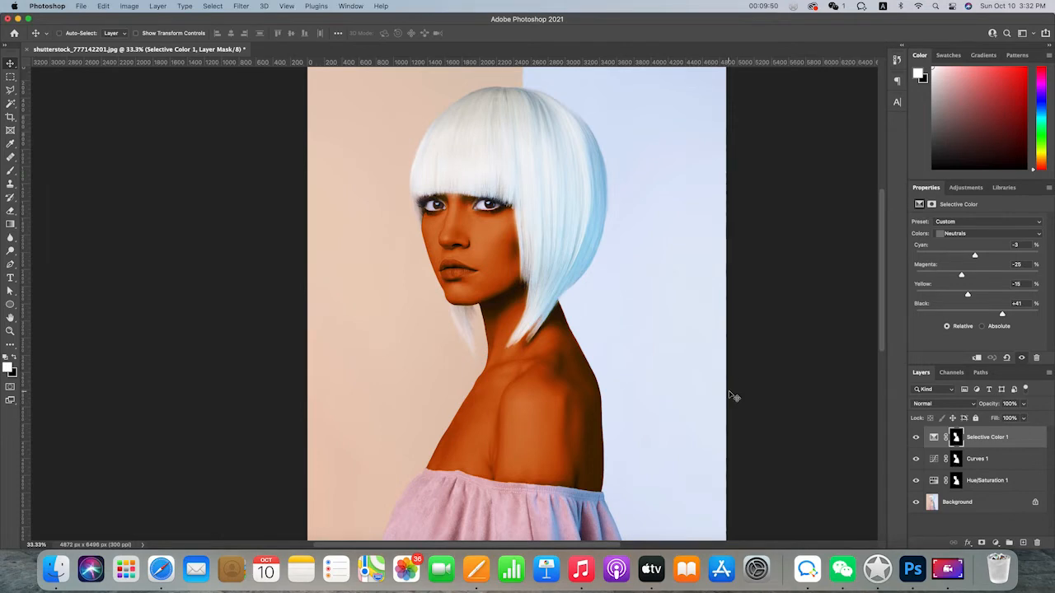
{"action": "key", "text": "super+minus"}
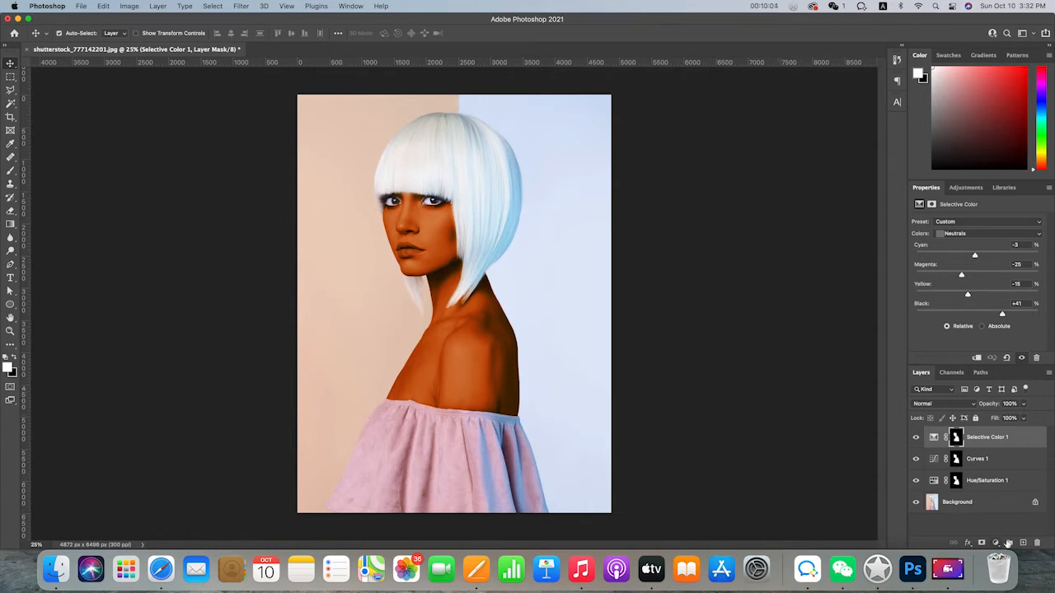
{"action": "left_click", "coordinate": [996, 543]}
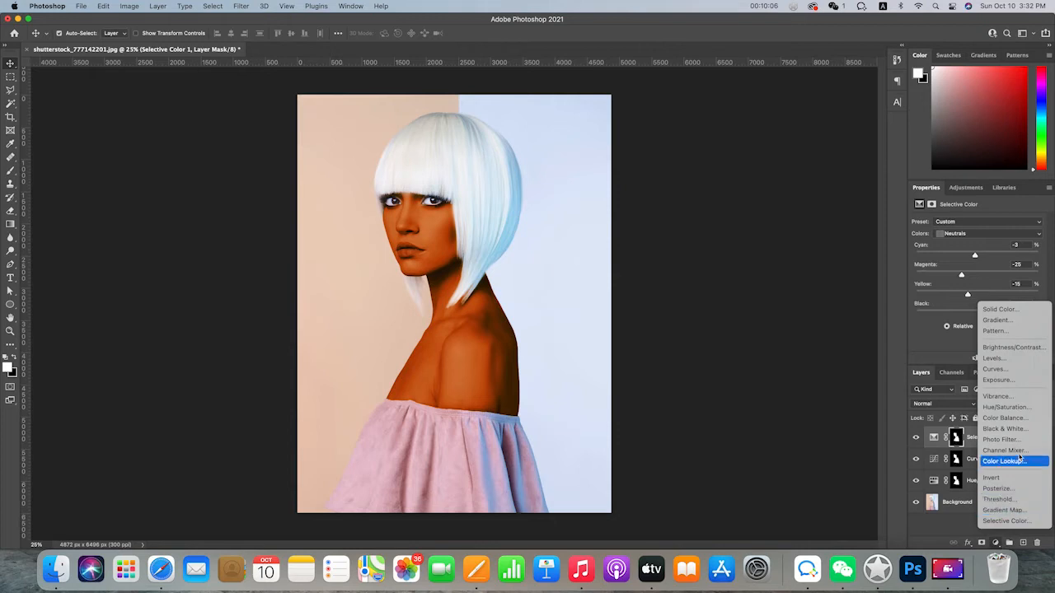
{"action": "left_click", "coordinate": [1006, 408]}
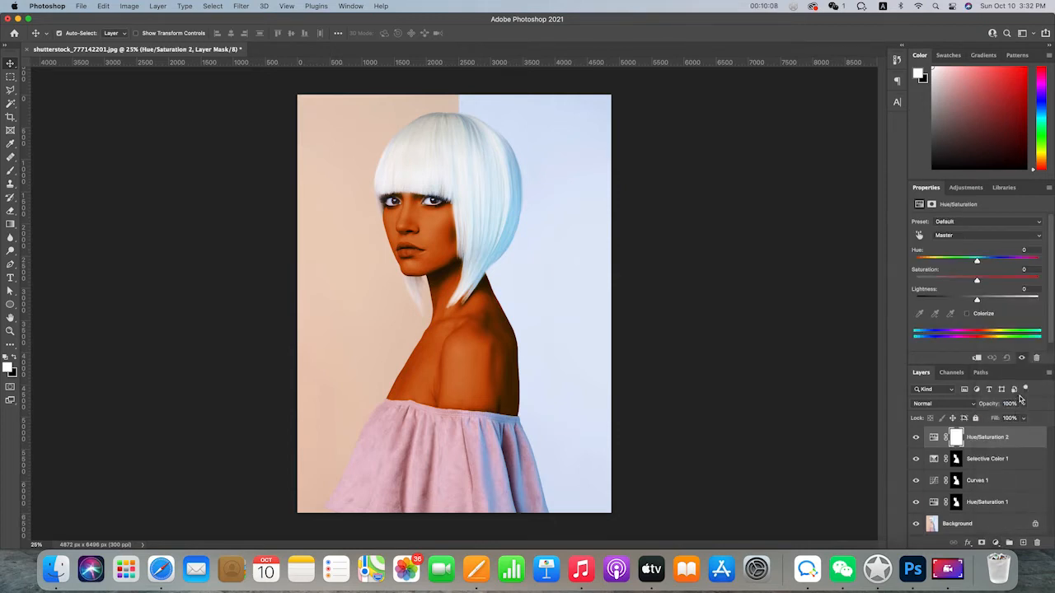
{"action": "left_click", "coordinate": [962, 281]}
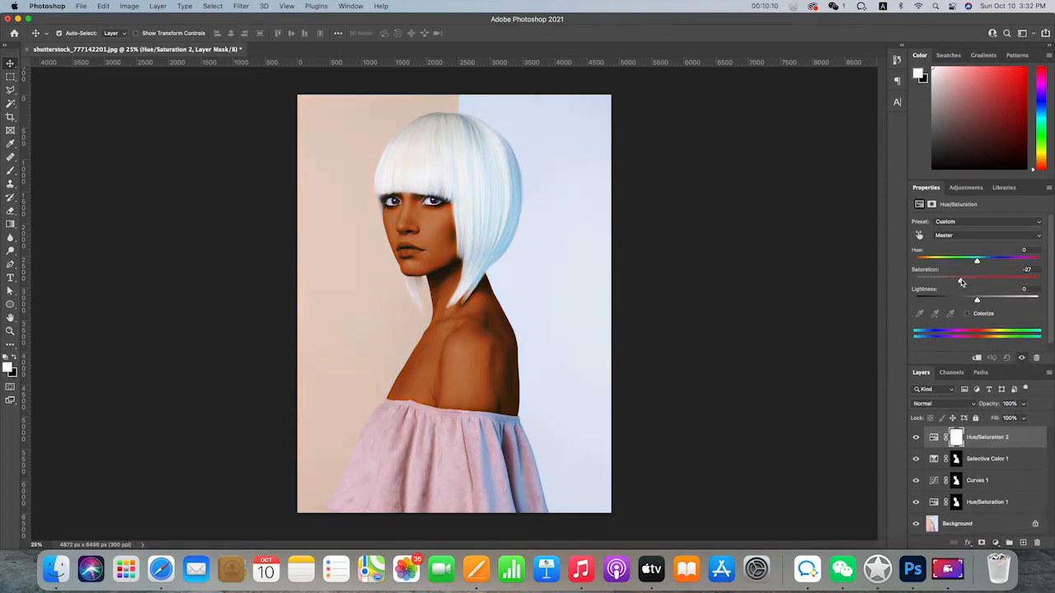
{"action": "left_click_drag", "start_coordinate": [962, 281], "coordinate": [964, 282]}
{"action": "mouse_move", "coordinate": [964, 282]}
{"action": "left_mouse_down"}
{"action": "mouse_move", "coordinate": [924, 282]}
{"action": "mouse_move", "coordinate": [959, 282]}
{"action": "left_mouse_up"}
Try to fill the skin area, selected from the Selective Color mask, on the new Hue/Saturation layer's mask and clear the selection.
{"action": "left_click", "coordinate": [956, 460]}
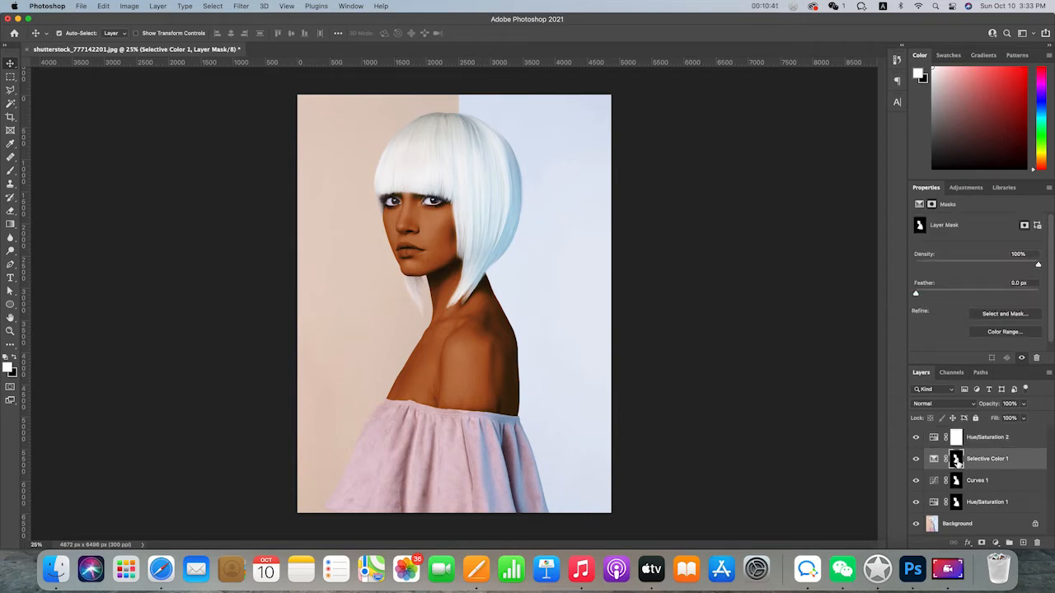
{"action": "left_click", "coordinate": [956, 460], "text": "super"}
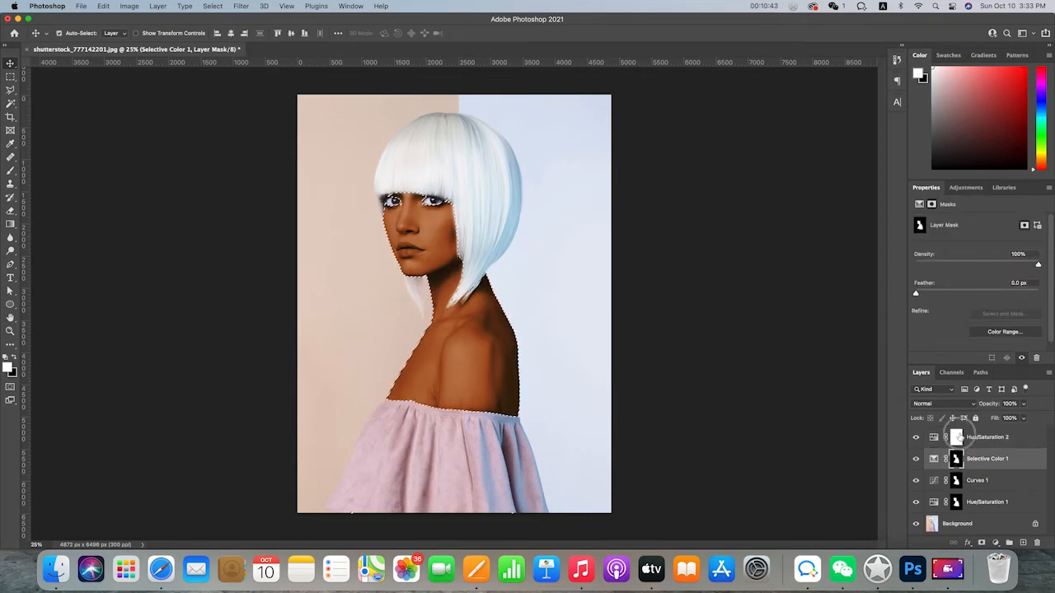
{"action": "left_click", "coordinate": [956, 437]}
{"action": "key", "text": "x"}
{"action": "key", "text": "shift+BackSpace"}
{"action": "key", "text": "Return"}
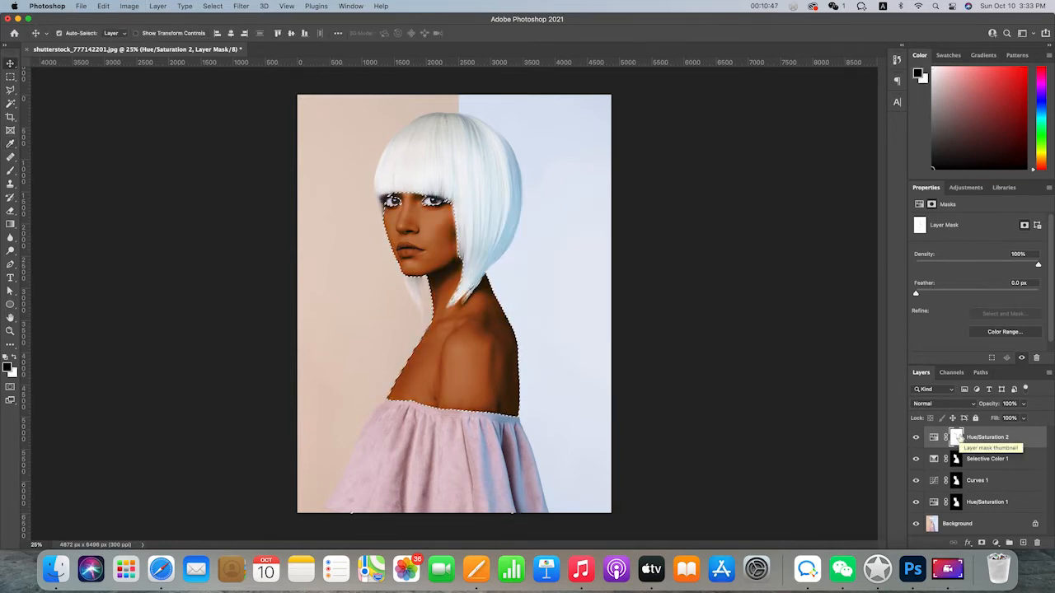
{"action": "key", "text": "super+d"}
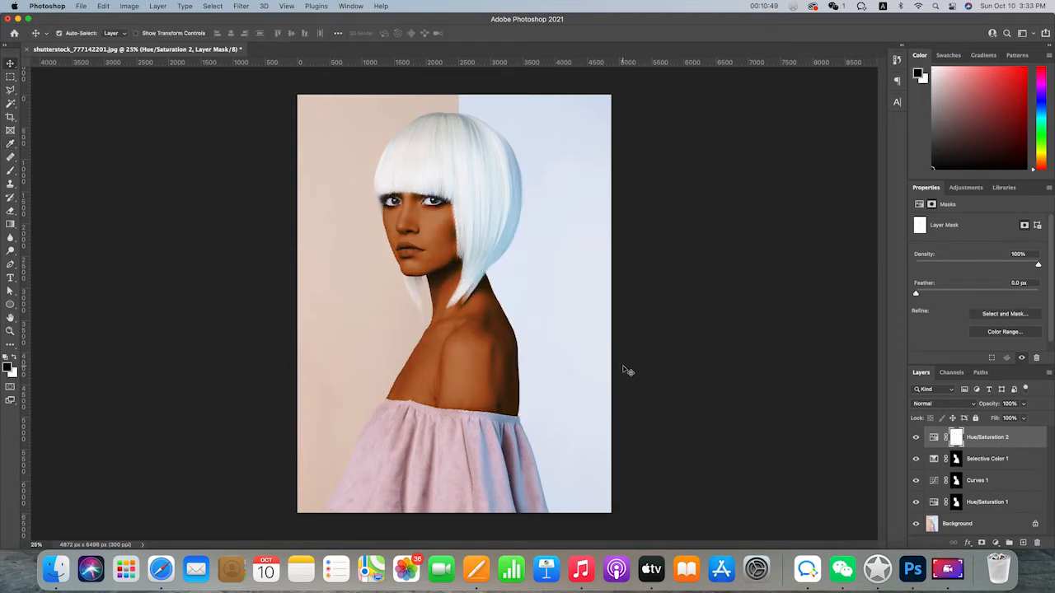
{"action": "key", "text": "super+equal"}
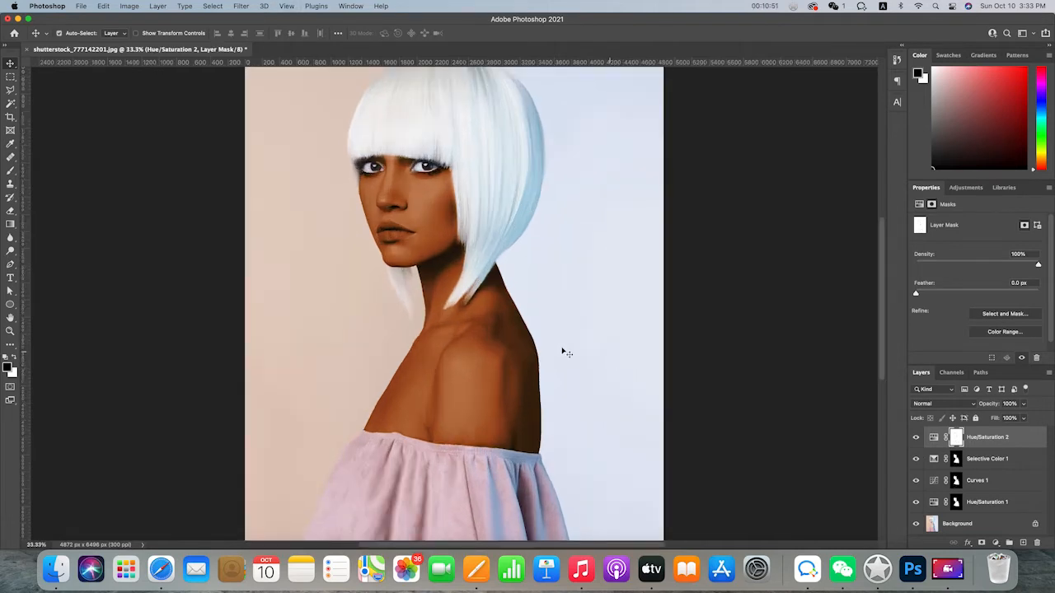
Limit the Hue/Saturation 2 layer to the skin by filling the Selective Color mask's selection with black on its mask, deselecting and inverting that mask.
{"action": "scroll", "coordinate": [556, 354], "scroll_direction": "left", "scroll_amount": 3}
{"action": "scroll", "coordinate": [547, 353], "scroll_direction": "right", "scroll_amount": 3}
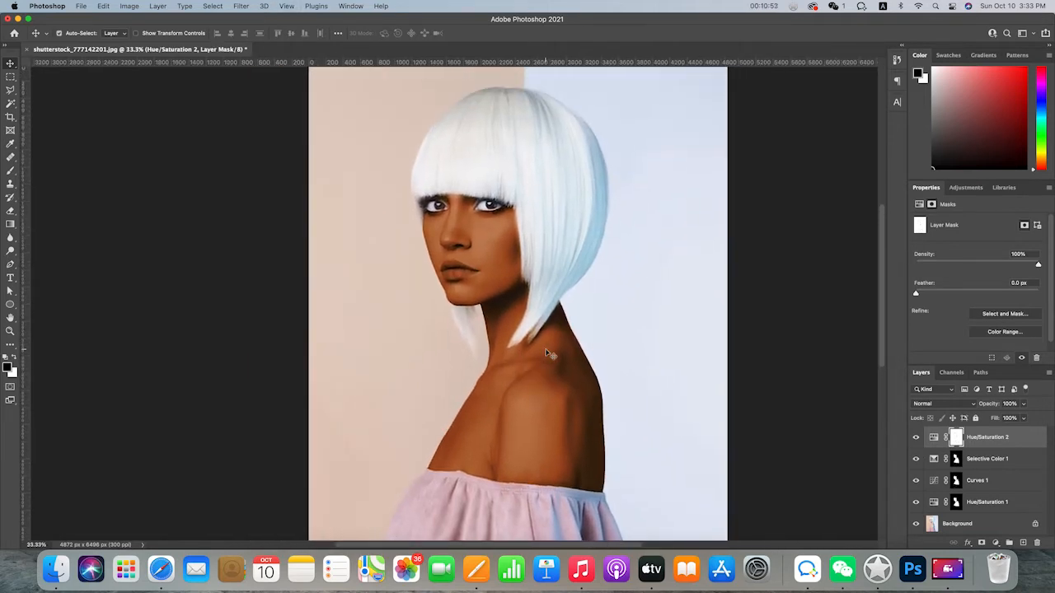
{"action": "scroll", "coordinate": [511, 342], "scroll_direction": "up", "scroll_amount": 5}
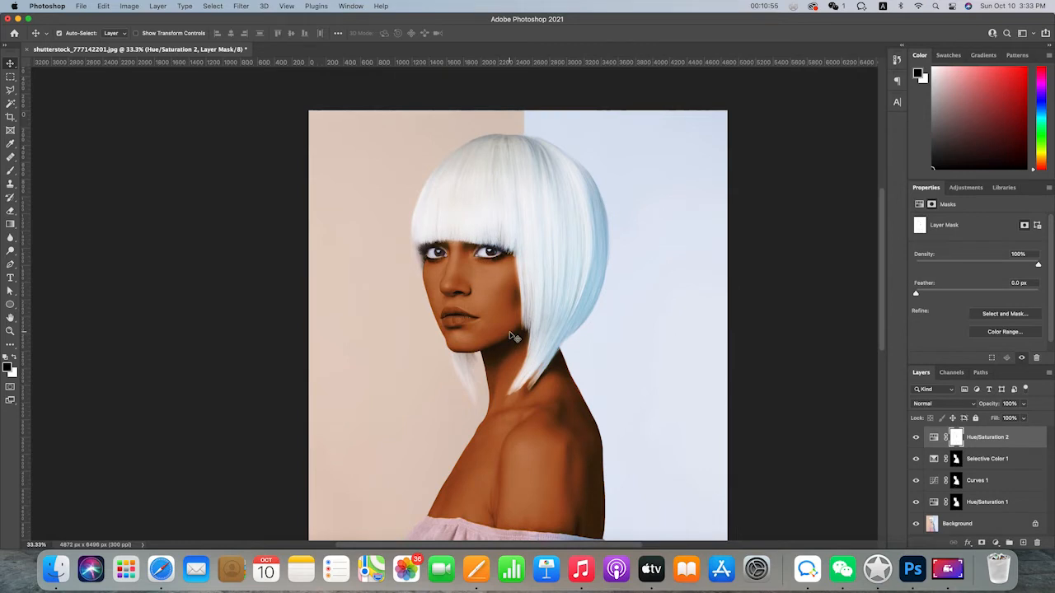
{"action": "key", "text": "super+equal"}
{"action": "key", "text": "super+equal"}
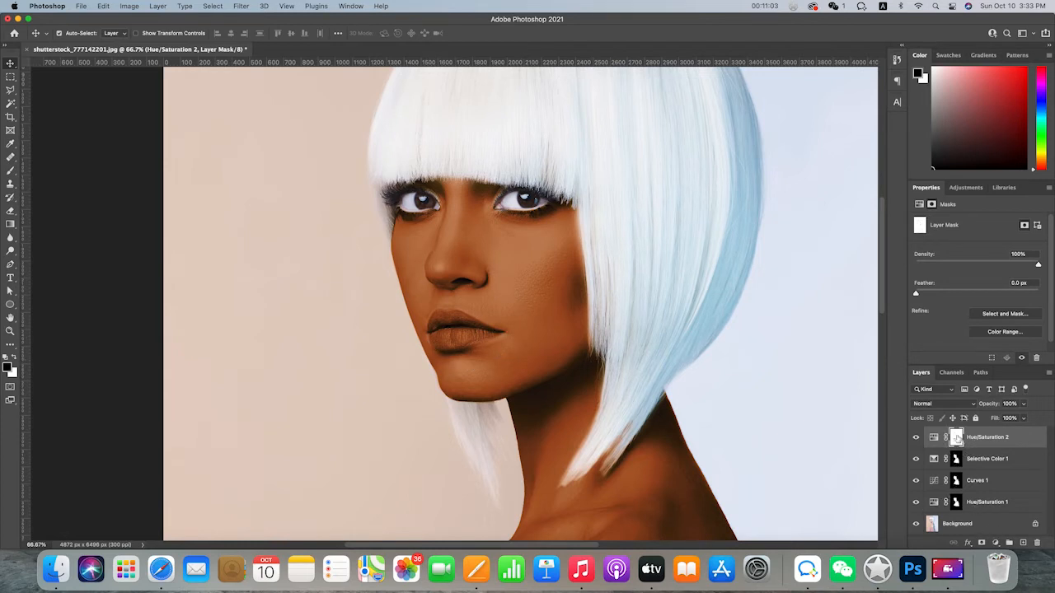
{"action": "left_click", "coordinate": [957, 464]}
{"action": "left_click", "coordinate": [956, 461]}
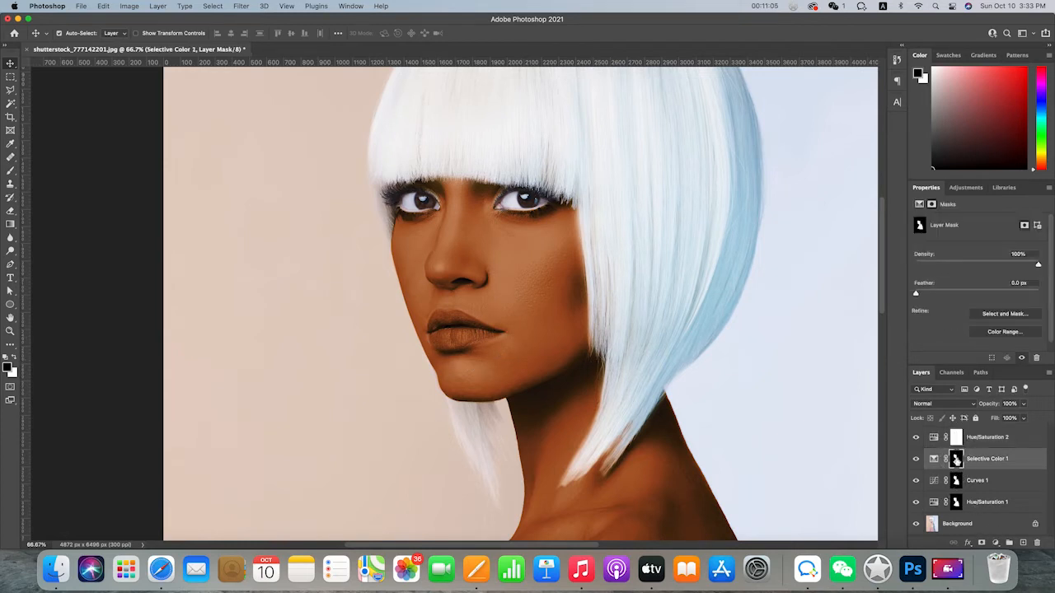
{"action": "left_click", "coordinate": [957, 461], "text": "super"}
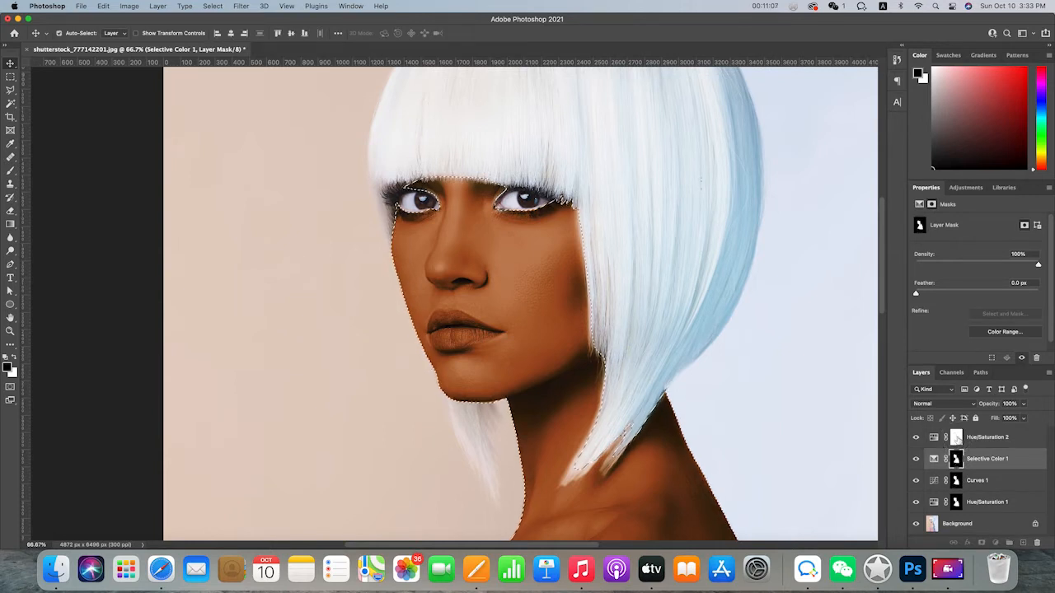
{"action": "left_click", "coordinate": [956, 437]}
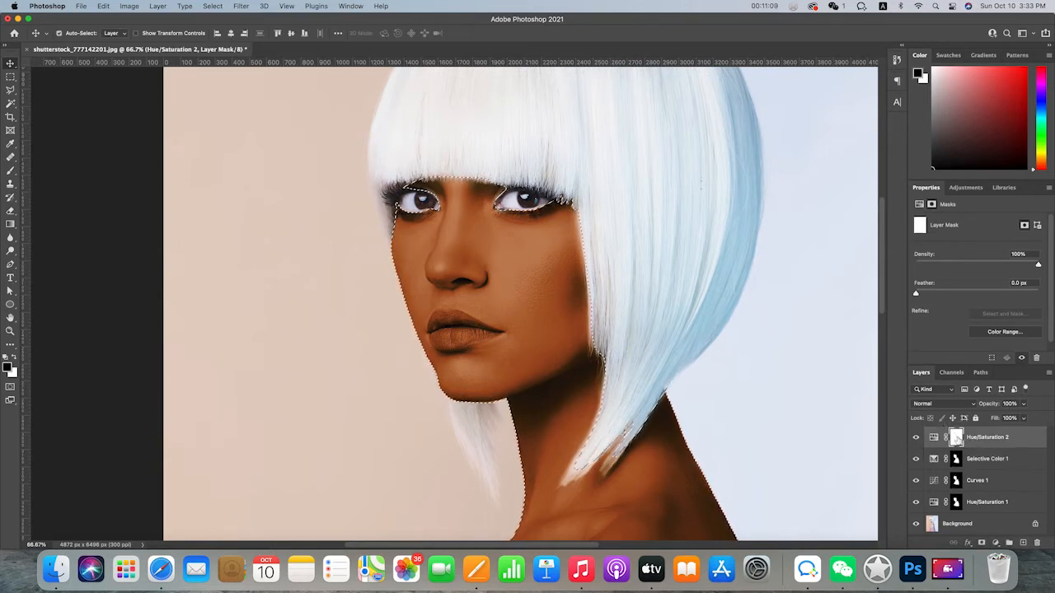
{"action": "key", "text": "shift+BackSpace"}
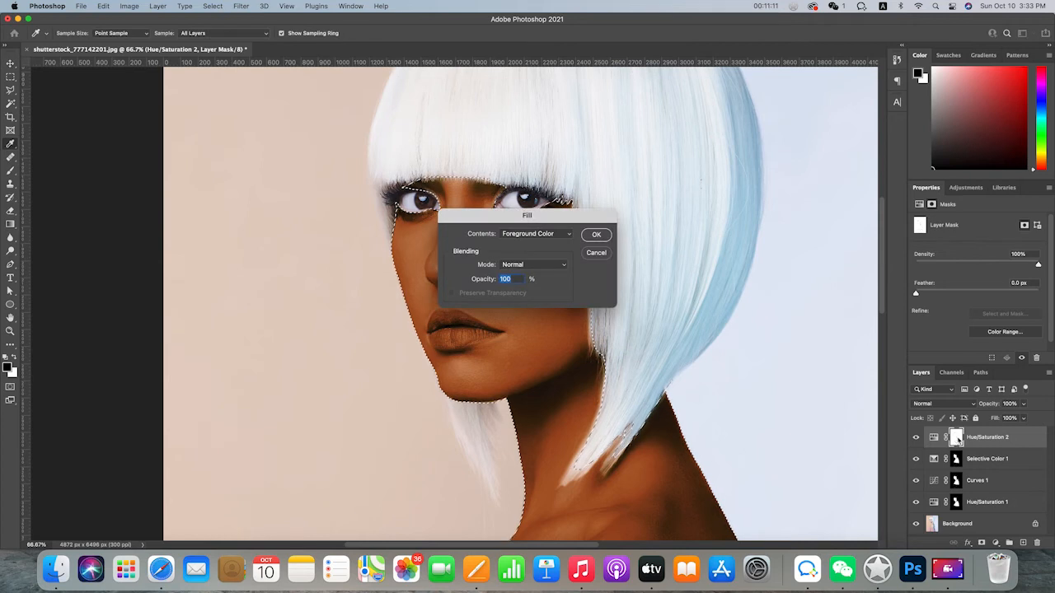
{"action": "key", "text": "Return"}
{"action": "key", "text": "super+d"}
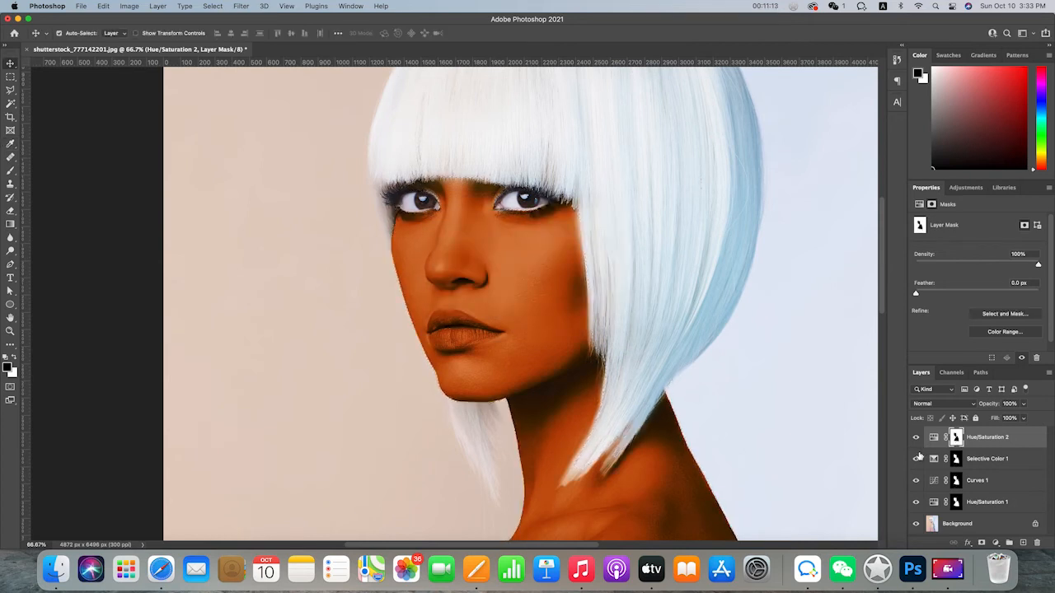
{"action": "left_click", "coordinate": [917, 458]}
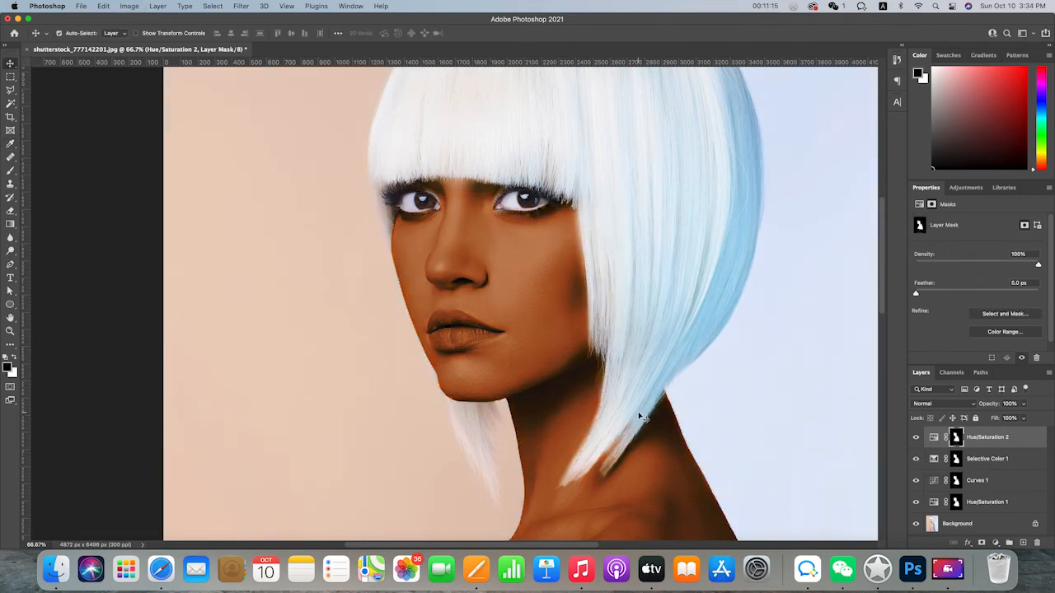
Add a third Hue/Saturation adjustment layer with Saturation +16 and Lightness -21, and invert its mask to hide the effect.
{"action": "scroll", "coordinate": [643, 416], "scroll_direction": "up", "scroll_amount": 3}
{"action": "scroll", "coordinate": [641, 418], "scroll_direction": "left", "scroll_amount": 5}
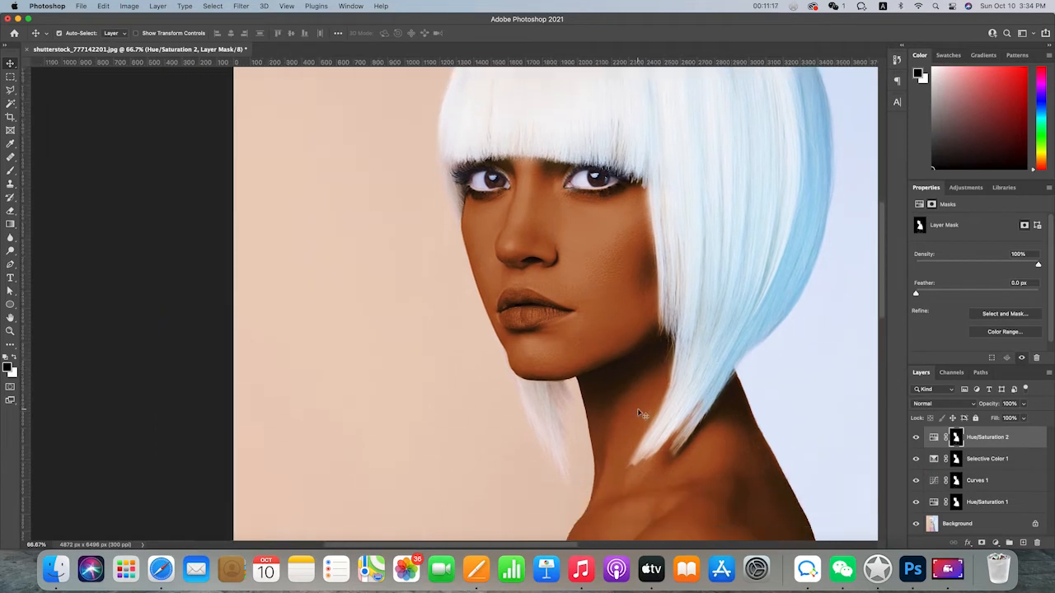
{"action": "scroll", "coordinate": [672, 363], "scroll_direction": "down", "scroll_amount": 3}
{"action": "scroll", "coordinate": [683, 354], "scroll_direction": "right", "scroll_amount": 5}
{"action": "scroll", "coordinate": [683, 354], "scroll_direction": "left", "scroll_amount": 2}
{"action": "scroll", "coordinate": [683, 354], "scroll_direction": "up", "scroll_amount": 2}
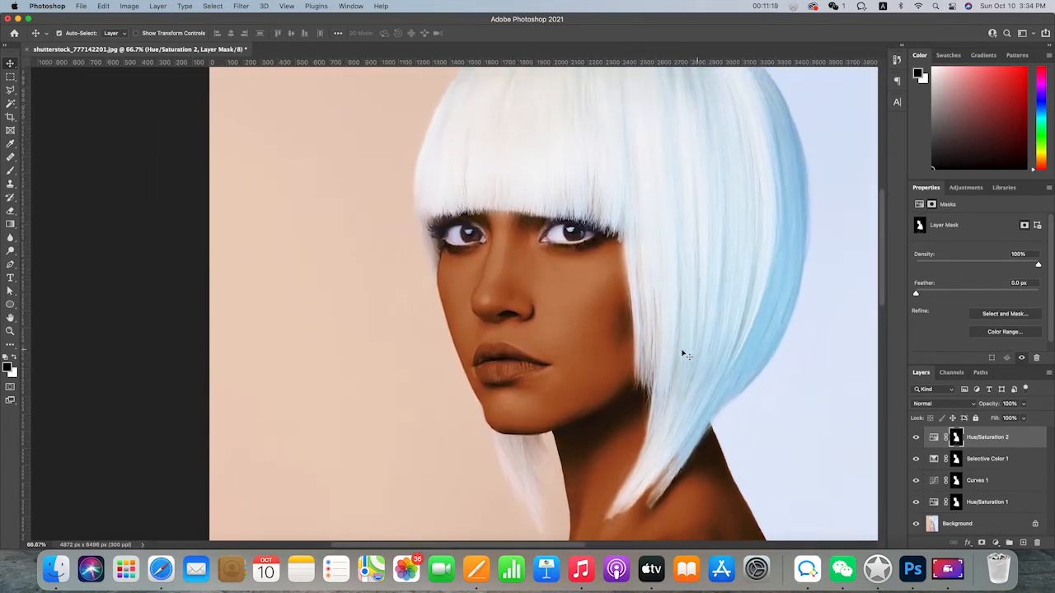
{"action": "left_click", "coordinate": [997, 544]}
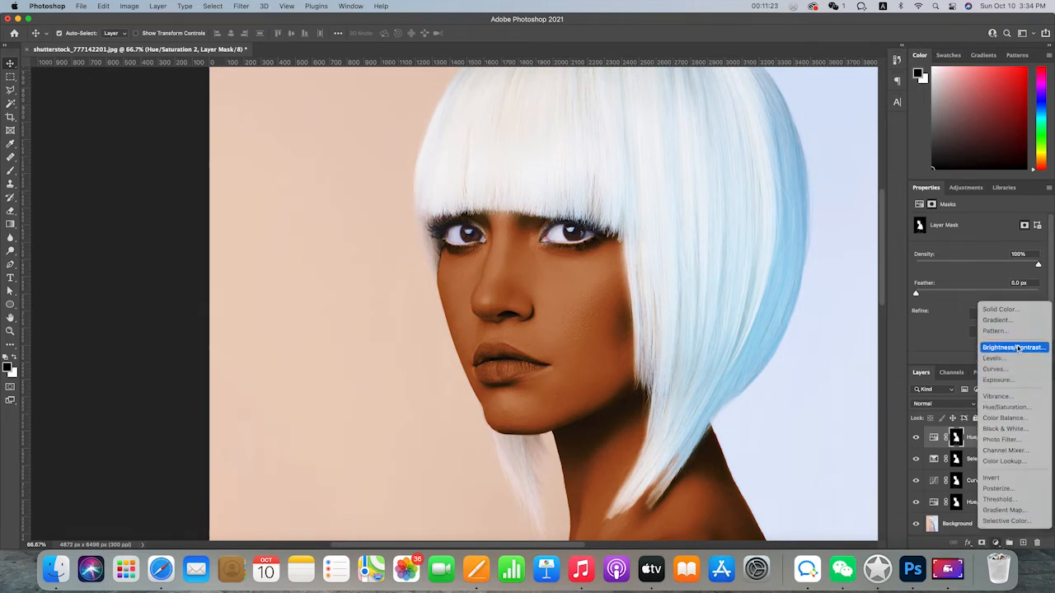
{"action": "left_click", "coordinate": [1015, 407]}
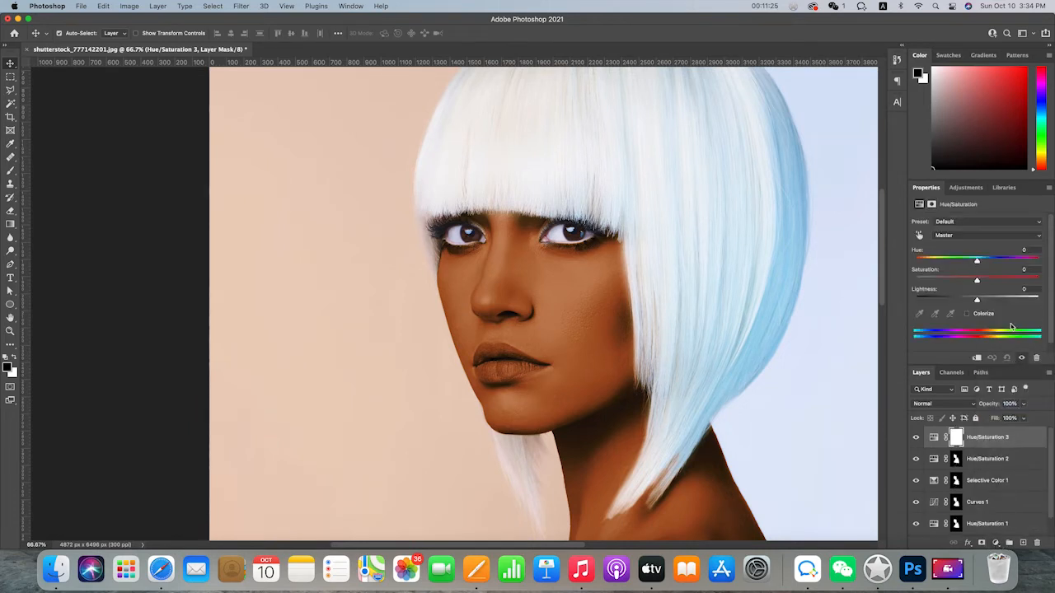
{"action": "mouse_move", "coordinate": [977, 300]}
{"action": "left_mouse_down"}
{"action": "mouse_move", "coordinate": [964, 300]}
{"action": "mouse_move", "coordinate": [969, 282]}
{"action": "mouse_move", "coordinate": [987, 281]}
{"action": "left_mouse_up"}
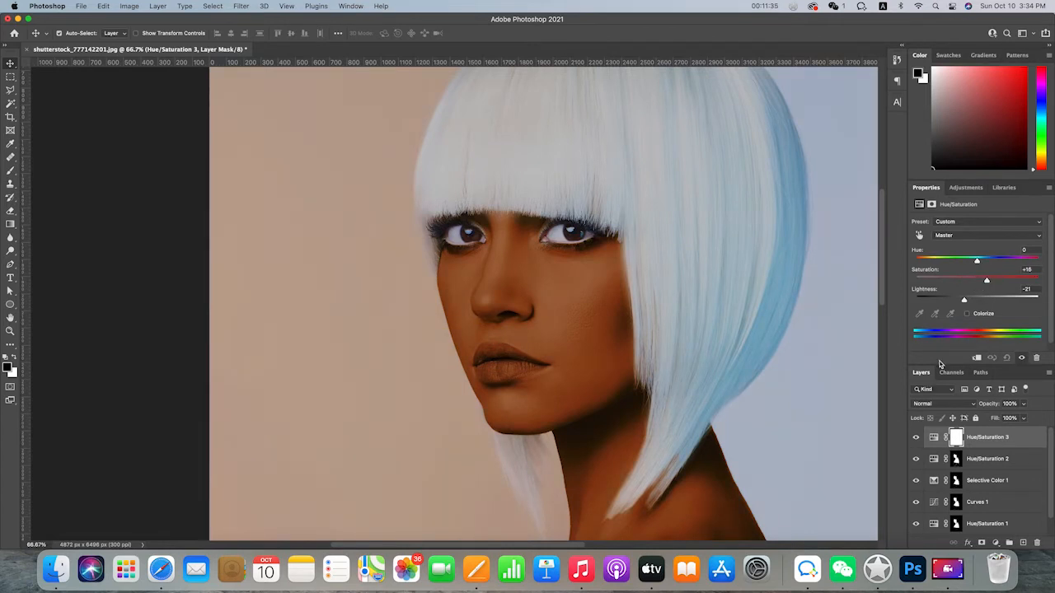
{"action": "key", "text": "super+i"}
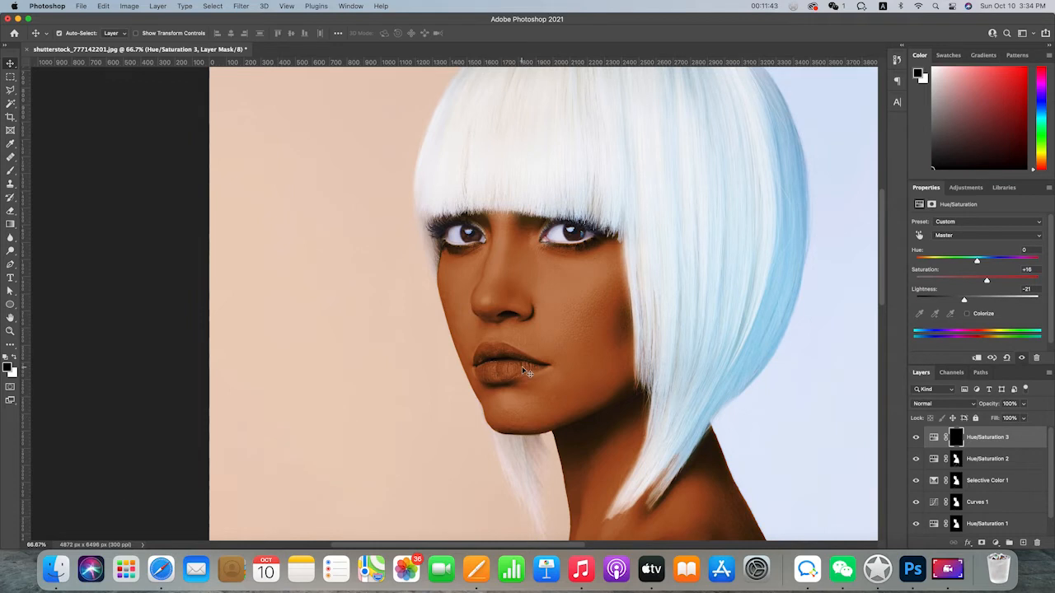
Paint with a white brush on the Hue/Saturation 3 mask over the lips and just below the eyes to darken them.
{"action": "key", "text": "b"}
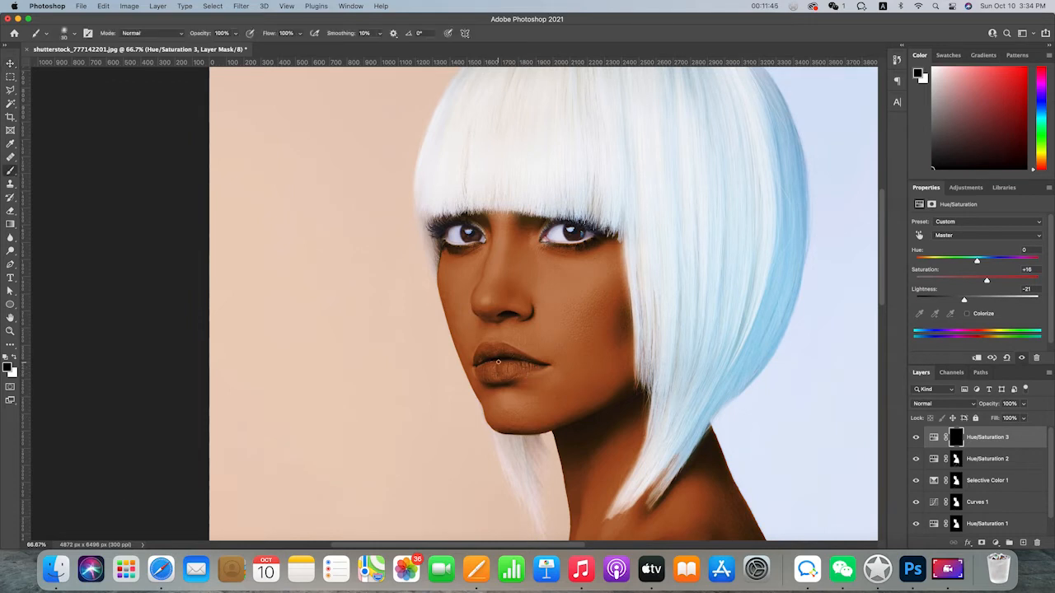
{"action": "key", "text": "x"}
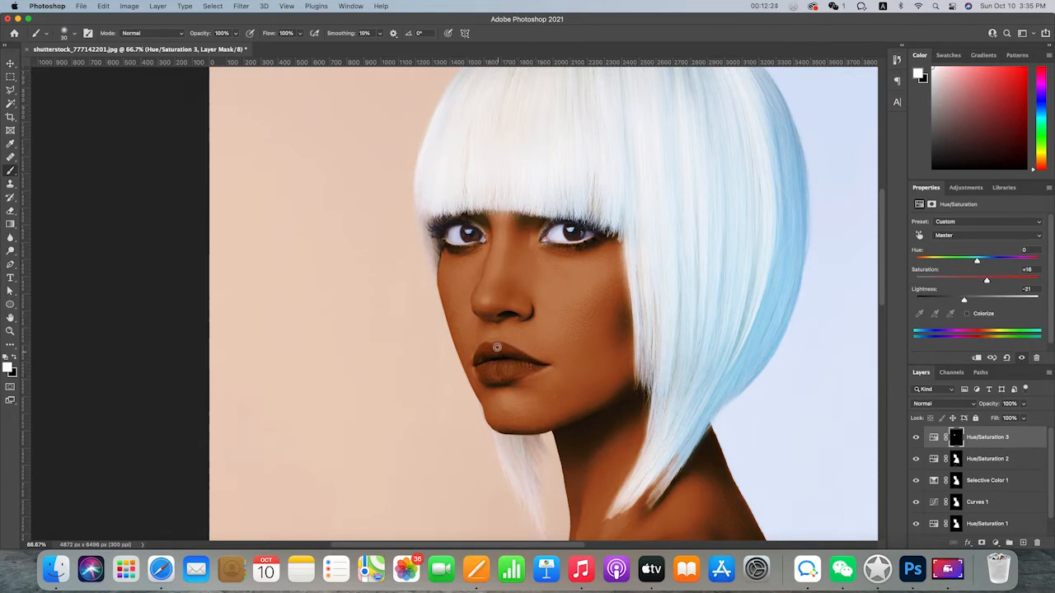
{"action": "scroll", "coordinate": [526, 361], "scroll_direction": "up", "scroll_amount": 2}
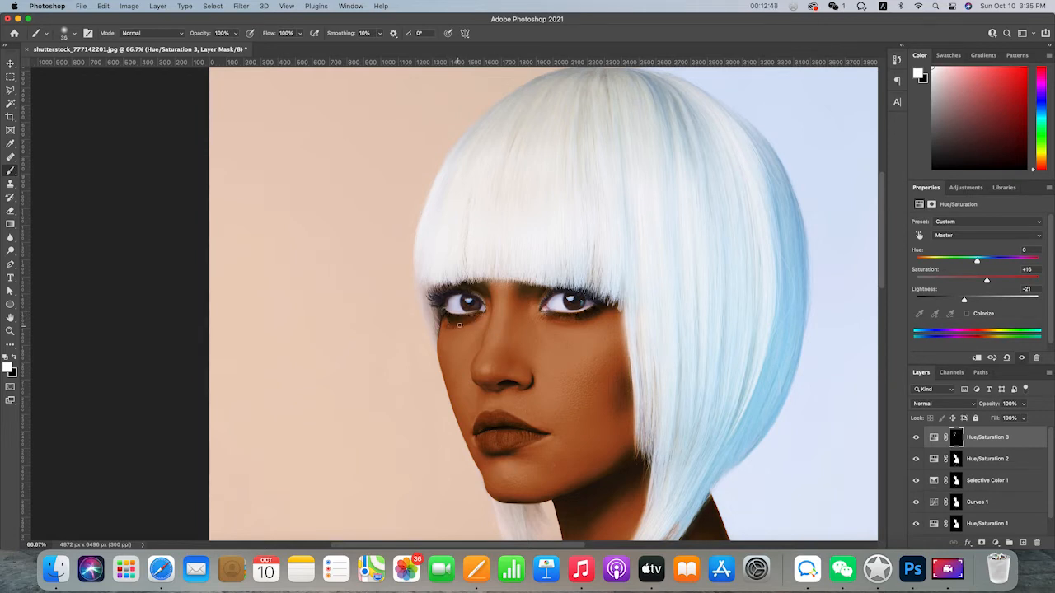
{"action": "key", "text": "bracketright"}
{"action": "mouse_move", "coordinate": [599, 316]}
{"action": "left_mouse_down"}
{"action": "mouse_move", "coordinate": [545, 312]}
{"action": "mouse_move", "coordinate": [569, 326]}
{"action": "mouse_move", "coordinate": [607, 314]}
{"action": "left_mouse_up"}
Soften the darkening under both eyes by painting black at 30% brush opacity on the Hue/Saturation 3 mask.
{"action": "key", "text": "x"}
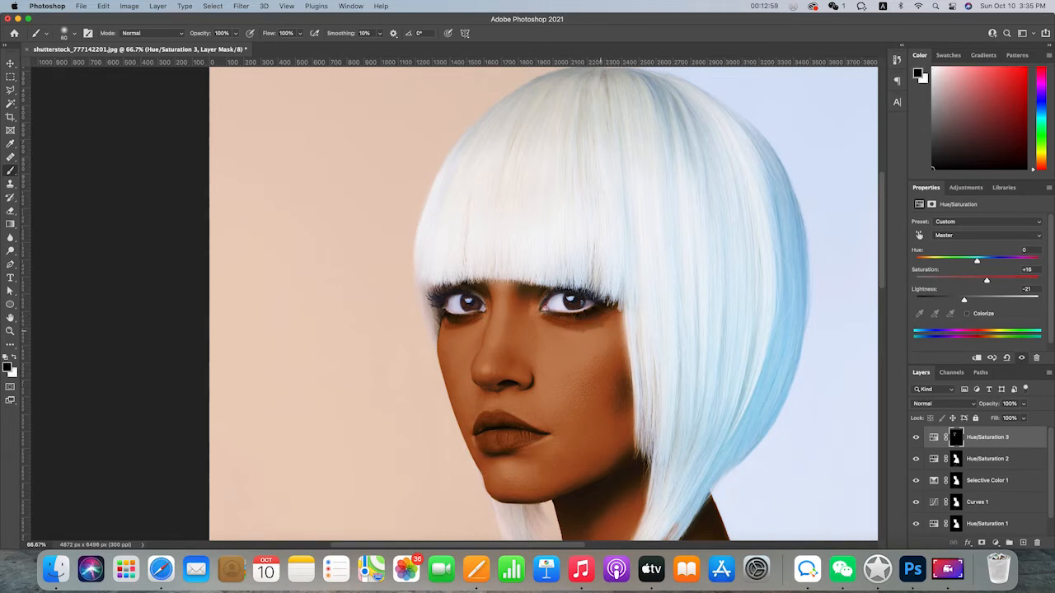
{"action": "key", "text": "3"}
{"action": "mouse_move", "coordinate": [604, 328]}
{"action": "left_mouse_down"}
{"action": "mouse_move", "coordinate": [592, 328]}
{"action": "mouse_move", "coordinate": [605, 318]}
{"action": "mouse_move", "coordinate": [580, 335]}
{"action": "mouse_move", "coordinate": [611, 316]}
{"action": "mouse_move", "coordinate": [567, 328]}
{"action": "mouse_move", "coordinate": [546, 318]}
{"action": "mouse_move", "coordinate": [596, 324]}
{"action": "left_mouse_up"}
{"action": "mouse_move", "coordinate": [448, 333]}
{"action": "left_mouse_down"}
{"action": "mouse_move", "coordinate": [443, 325]}
{"action": "mouse_move", "coordinate": [490, 302]}
{"action": "mouse_move", "coordinate": [493, 315]}
{"action": "left_mouse_up"}
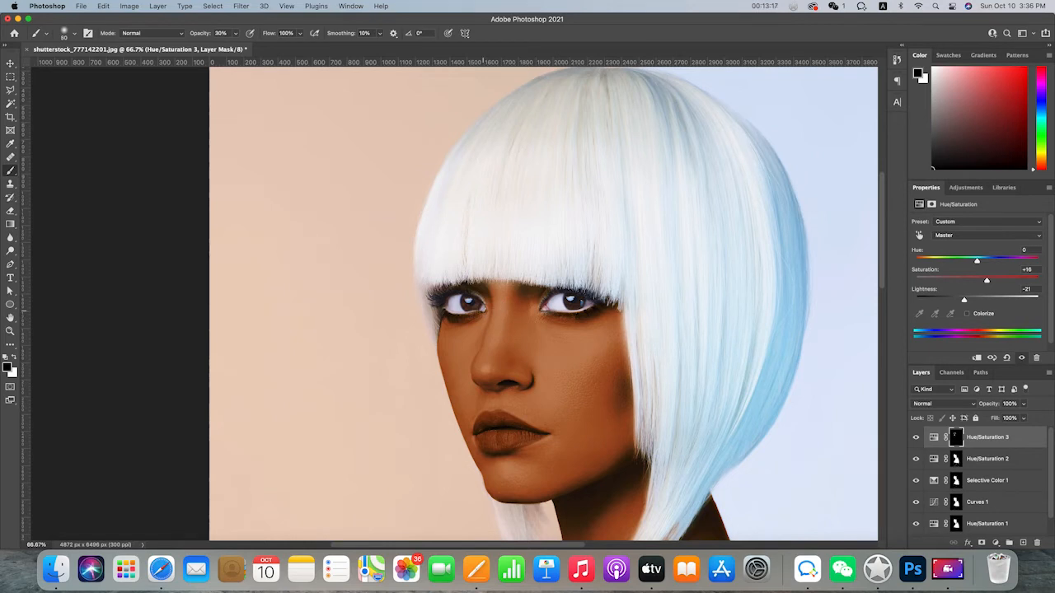
Create a new top layer and paint light blue sampled from the hair along the woman's back and dress edge with a 500 px brush.
{"action": "key", "text": "super+minus"}
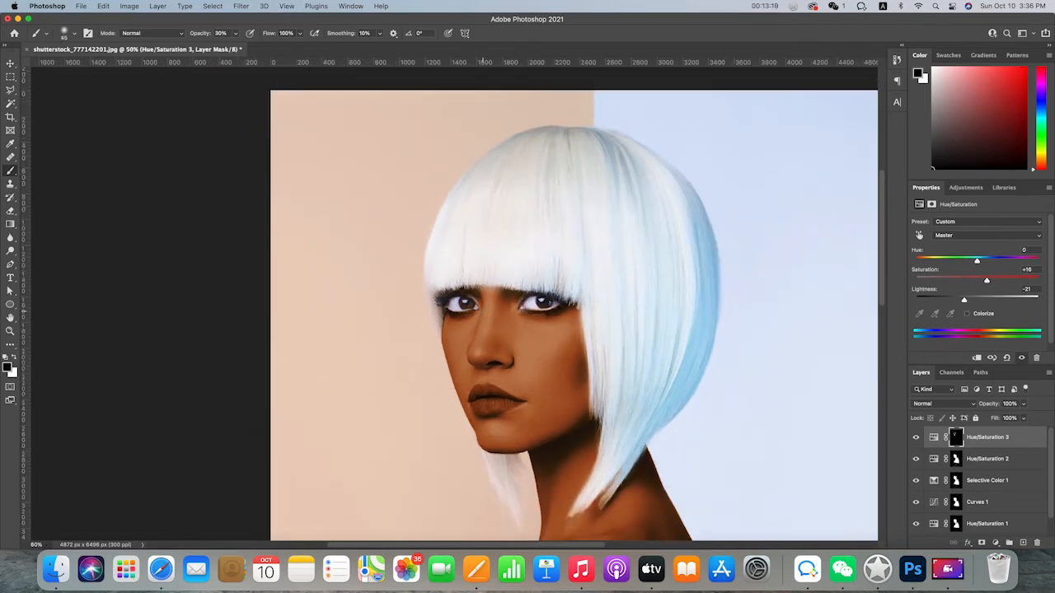
{"action": "key", "text": "super+minus"}
{"action": "scroll", "coordinate": [483, 311], "scroll_direction": "down", "scroll_amount": 3}
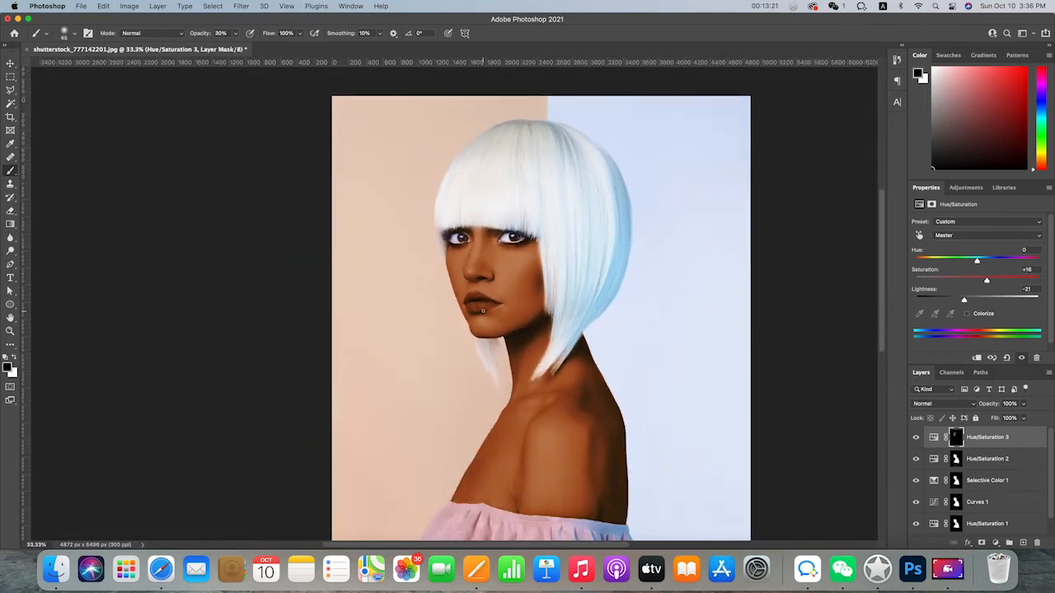
{"action": "key", "text": "super+minus"}
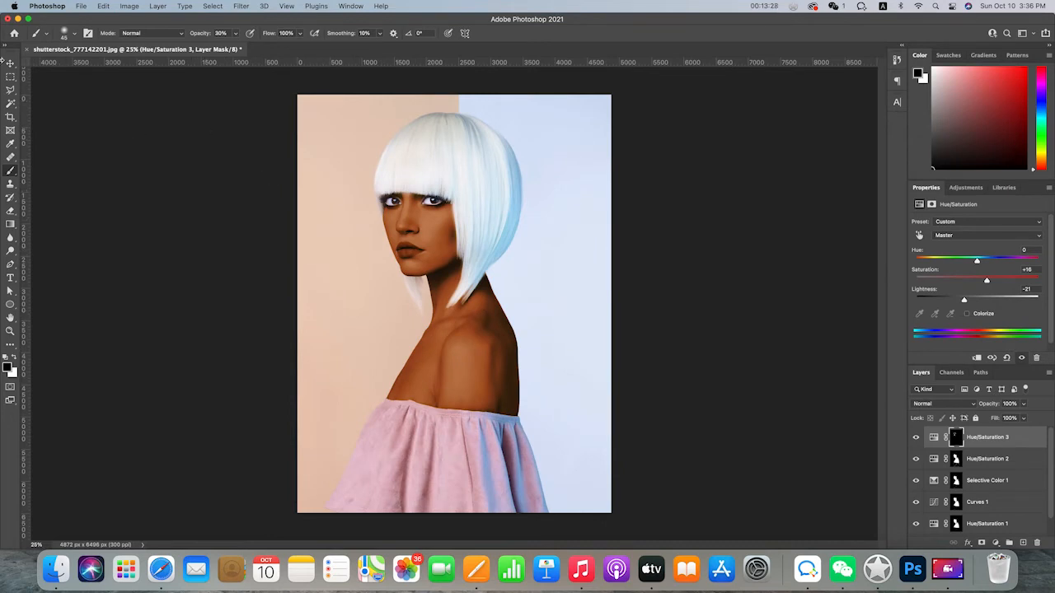
{"action": "left_click", "coordinate": [10, 62]}
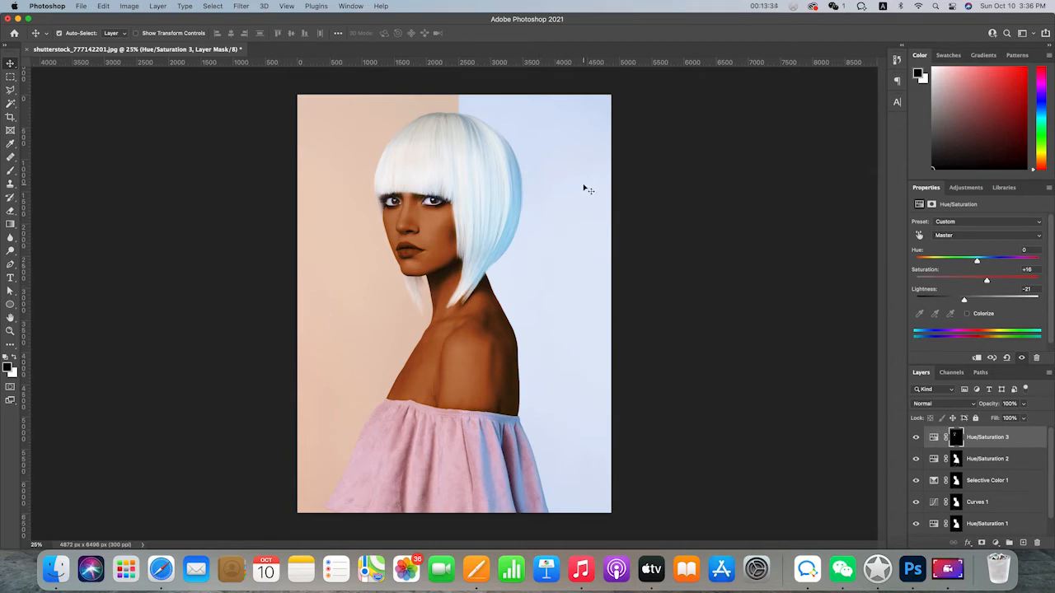
{"action": "left_click", "coordinate": [1023, 543]}
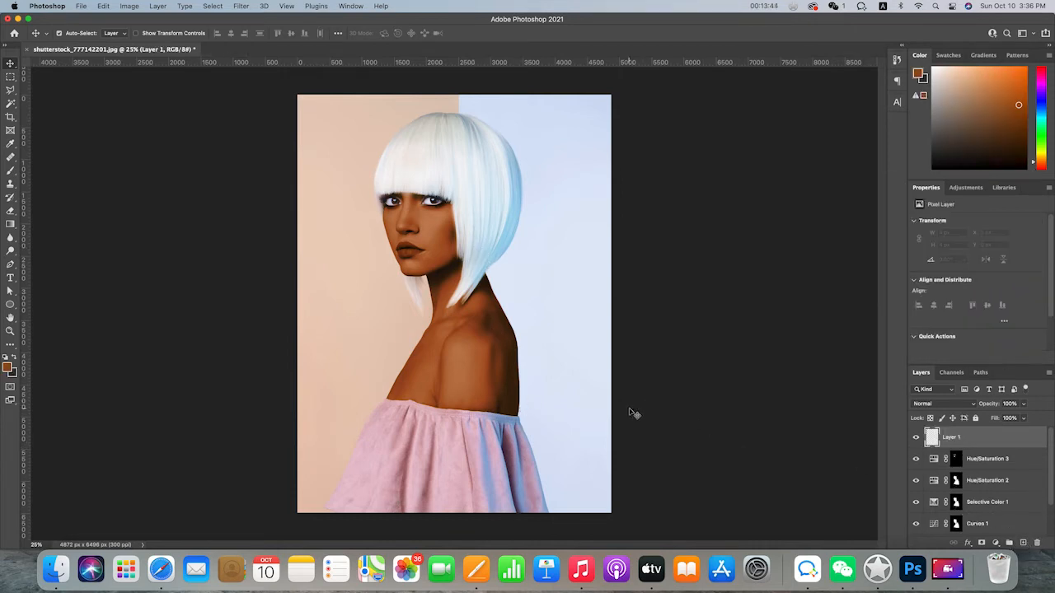
{"action": "left_click", "coordinate": [10, 170]}
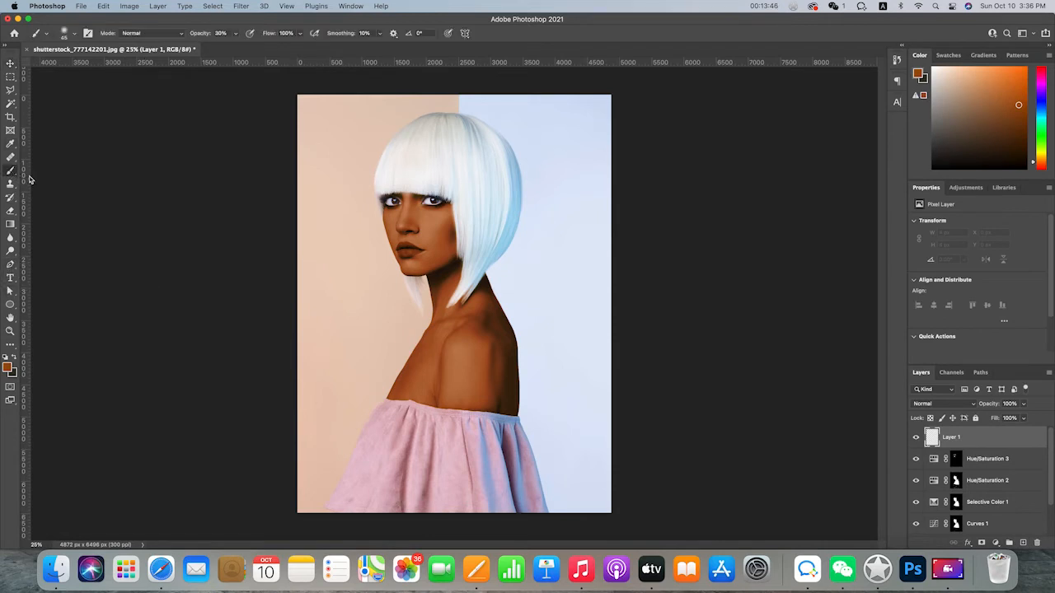
{"action": "left_click", "coordinate": [519, 216], "text": "alt"}
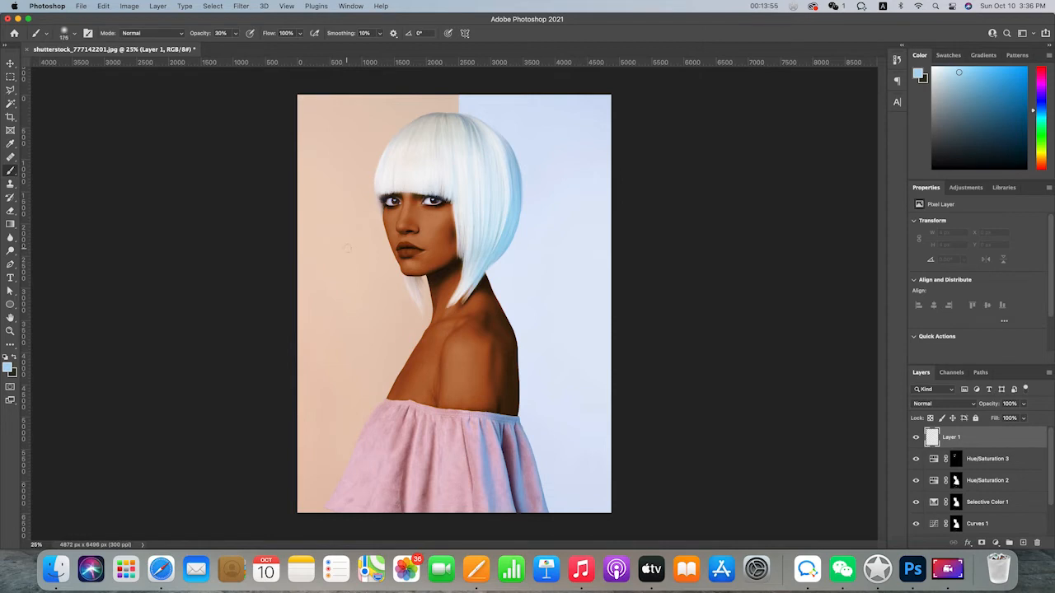
{"action": "mouse_move", "coordinate": [499, 305]}
{"action": "left_mouse_down"}
{"action": "mouse_move", "coordinate": [533, 389]}
{"action": "mouse_move", "coordinate": [525, 372]}
{"action": "mouse_move", "coordinate": [520, 391]}
{"action": "mouse_move", "coordinate": [523, 297]}
{"action": "mouse_move", "coordinate": [525, 388]}
{"action": "mouse_move", "coordinate": [508, 306]}
{"action": "mouse_move", "coordinate": [524, 401]}
{"action": "mouse_move", "coordinate": [493, 261]}
{"action": "mouse_move", "coordinate": [514, 425]}
{"action": "mouse_move", "coordinate": [522, 421]}
{"action": "mouse_move", "coordinate": [534, 446]}
{"action": "left_mouse_up"}
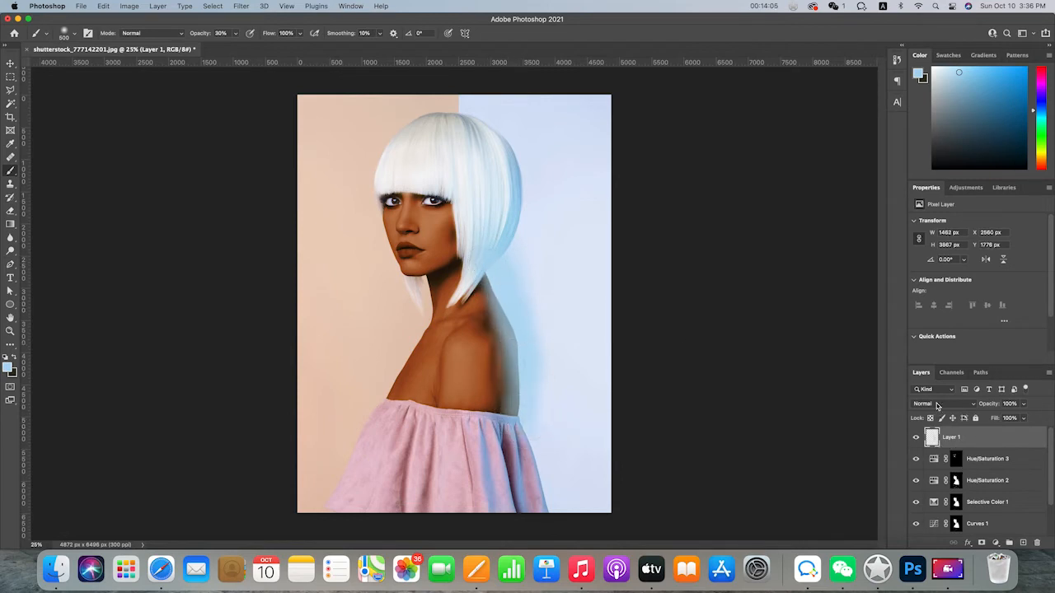
Set the blue-painted layer's blend mode to Multiply.
{"action": "left_click", "coordinate": [937, 405]}
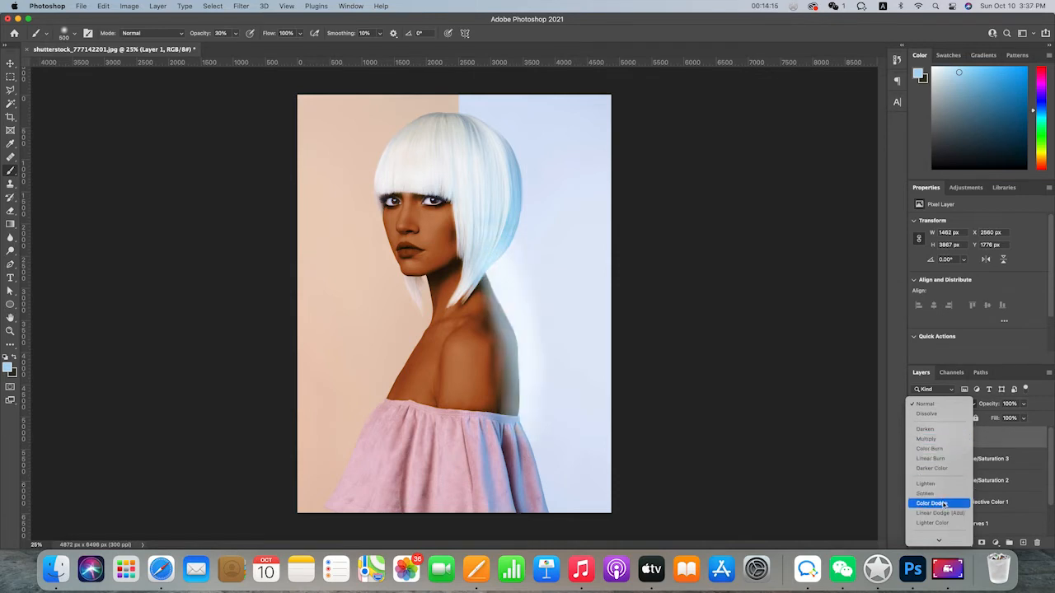
{"action": "scroll", "coordinate": [940, 513], "scroll_direction": "down", "scroll_amount": 2}
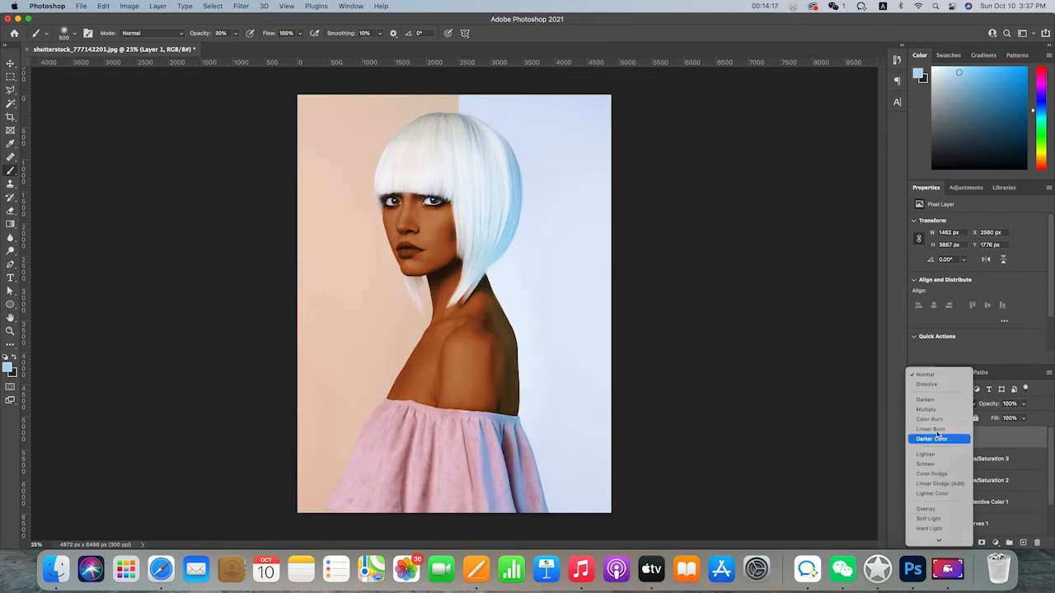
{"action": "left_click", "coordinate": [936, 410]}
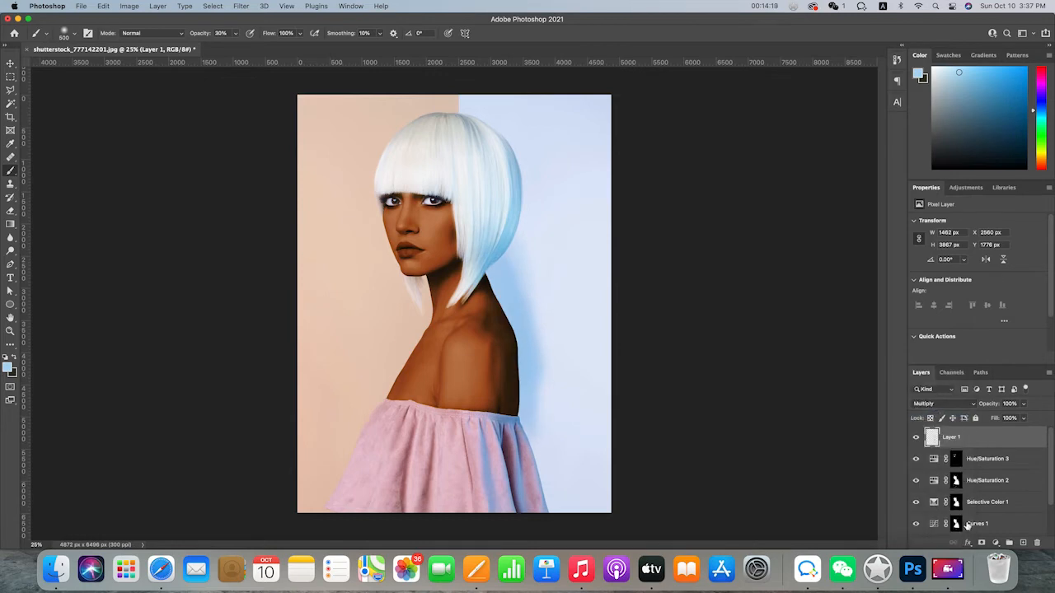
Copy the skin mask from the Hue/Saturation 2 layer onto Layer 1 to confine the blue paint to the skin.
{"action": "left_click", "coordinate": [956, 481]}
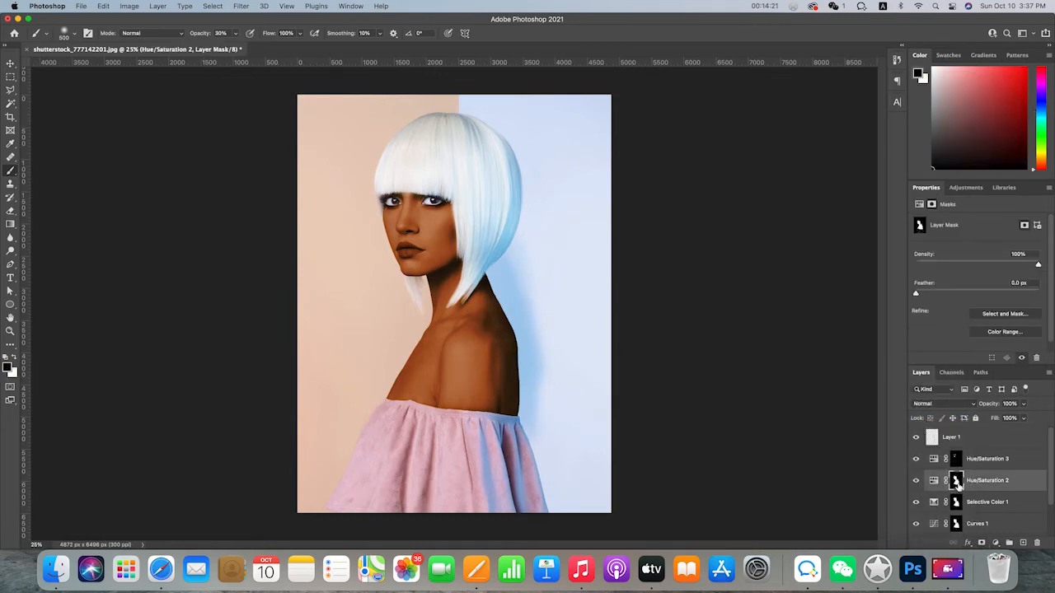
{"action": "key", "text": "super+z"}
{"action": "right_click", "coordinate": [956, 483]}
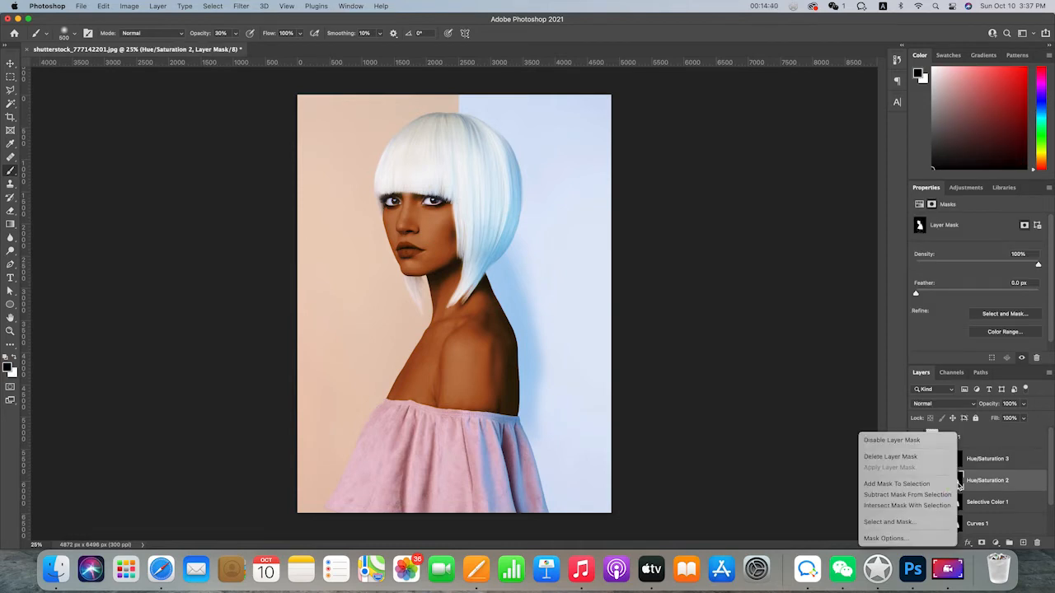
{"action": "left_click", "coordinate": [958, 484]}
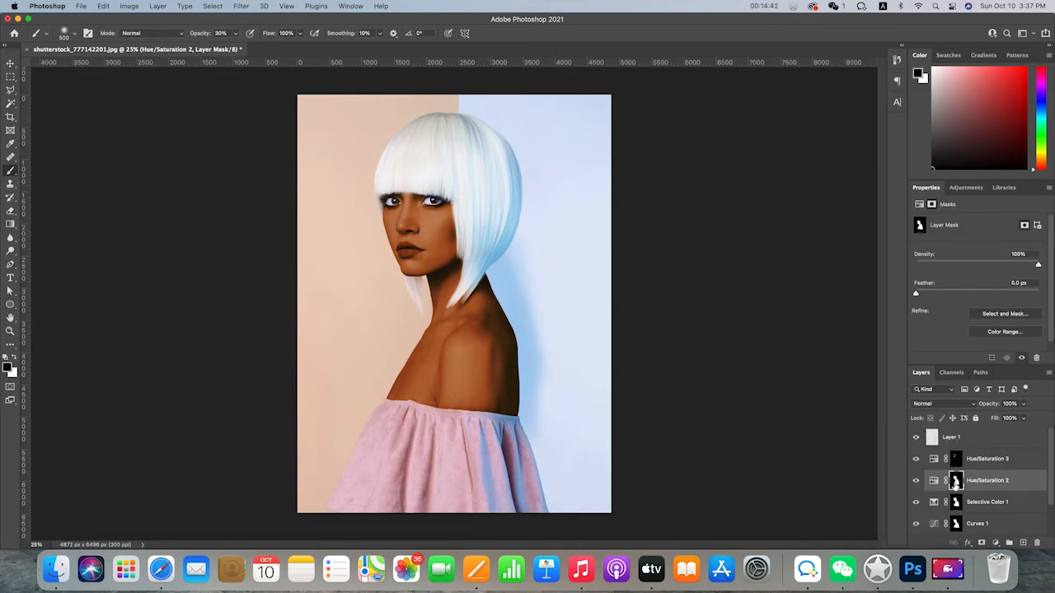
{"action": "left_click_drag", "start_coordinate": [958, 485], "coordinate": [953, 438]}
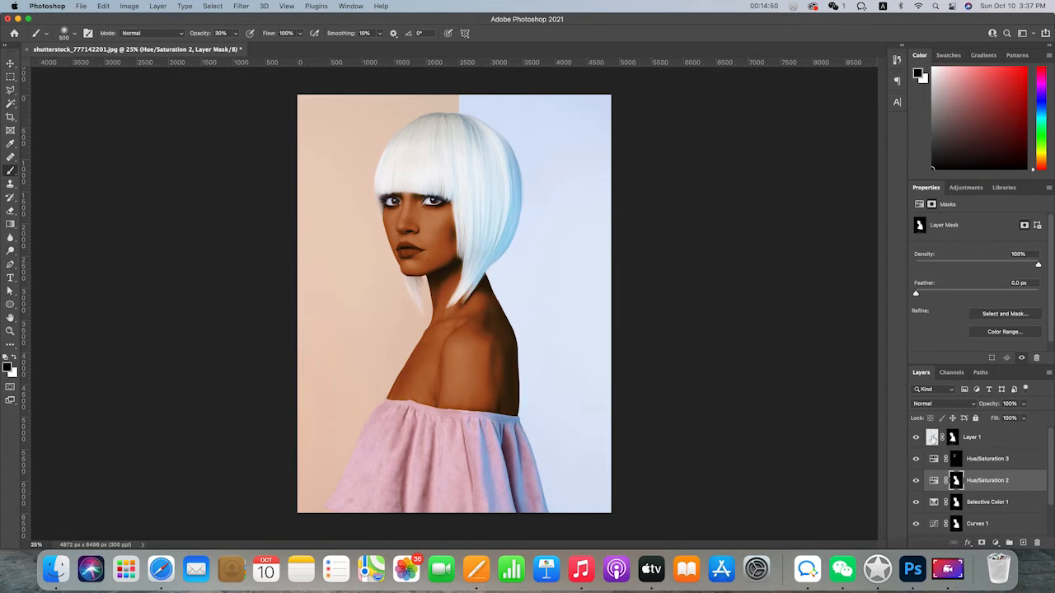
Set the blue-painted Layer 1 to Linear Light blending at 20% opacity.
{"action": "left_click", "coordinate": [932, 438]}
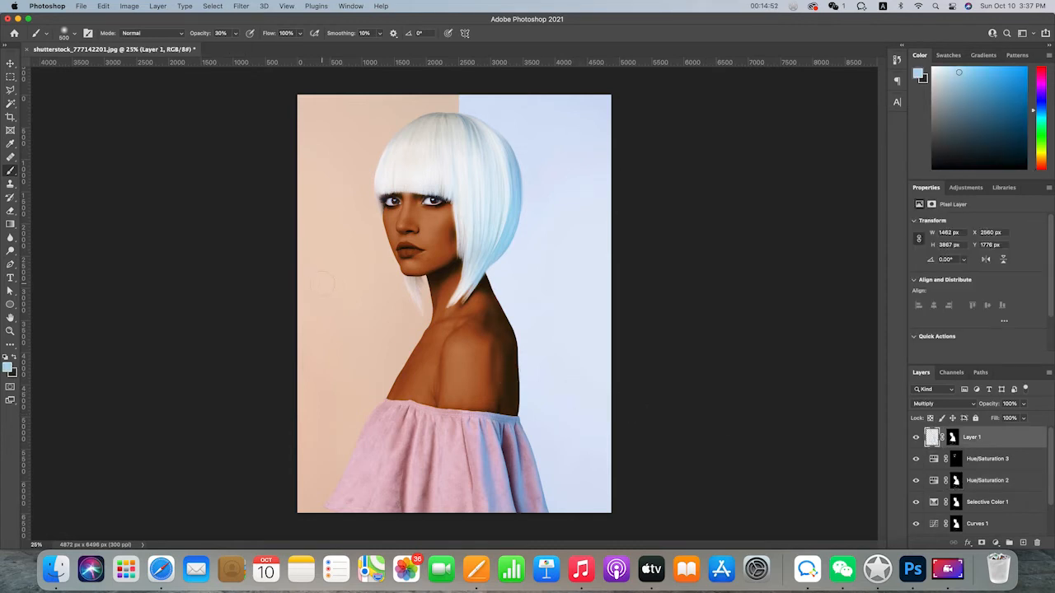
{"action": "left_click", "coordinate": [12, 65]}
{"action": "key", "text": "super+equal"}
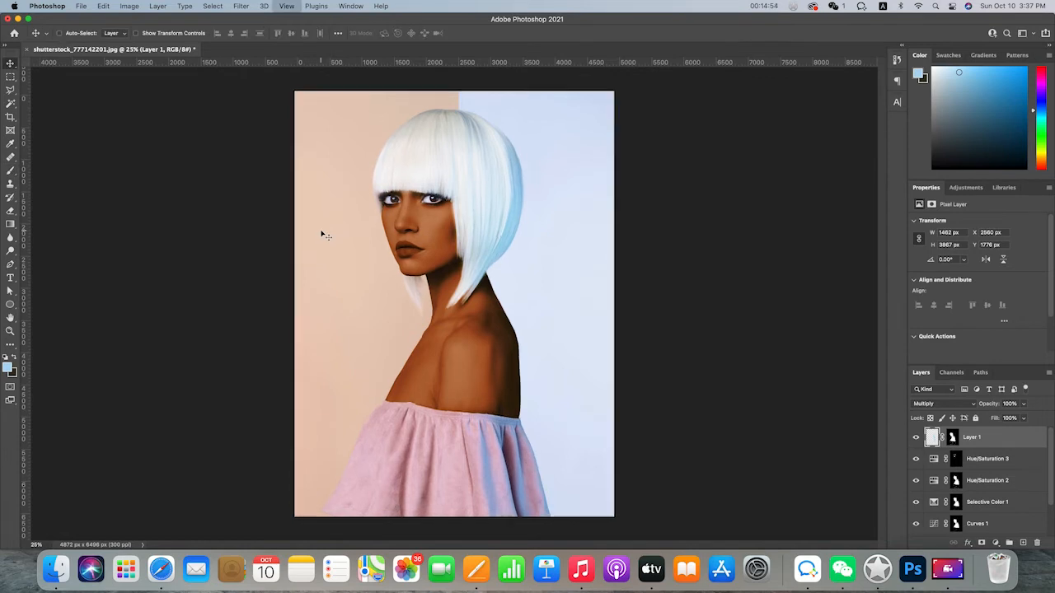
{"action": "scroll", "coordinate": [579, 316], "scroll_direction": "up", "scroll_amount": 3}
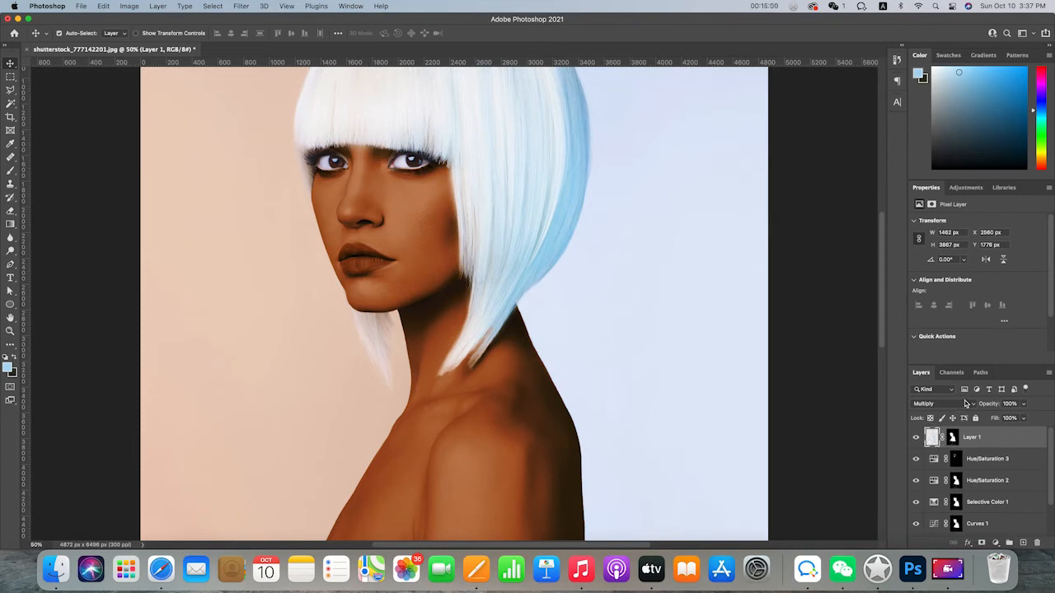
{"action": "left_click", "coordinate": [967, 403]}
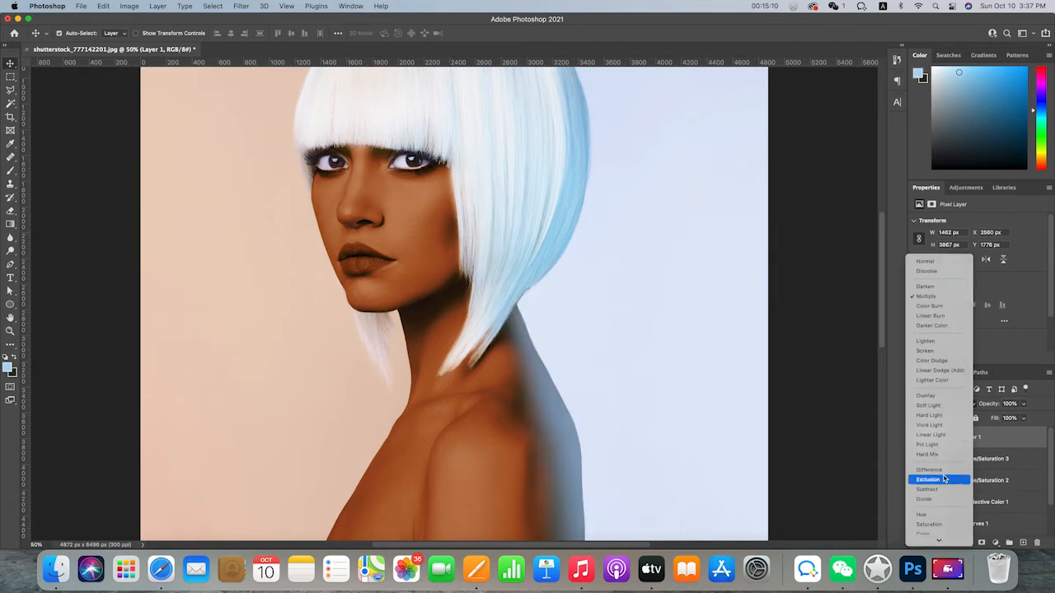
{"action": "left_click", "coordinate": [946, 436]}
{"action": "left_click", "coordinate": [1012, 404]}
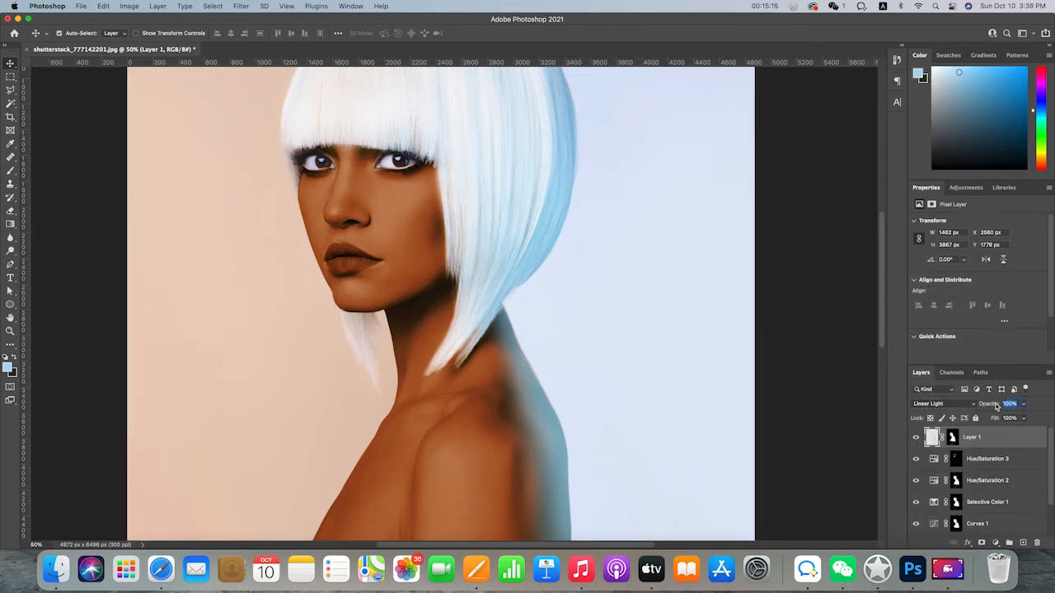
{"action": "type", "text": "20"}
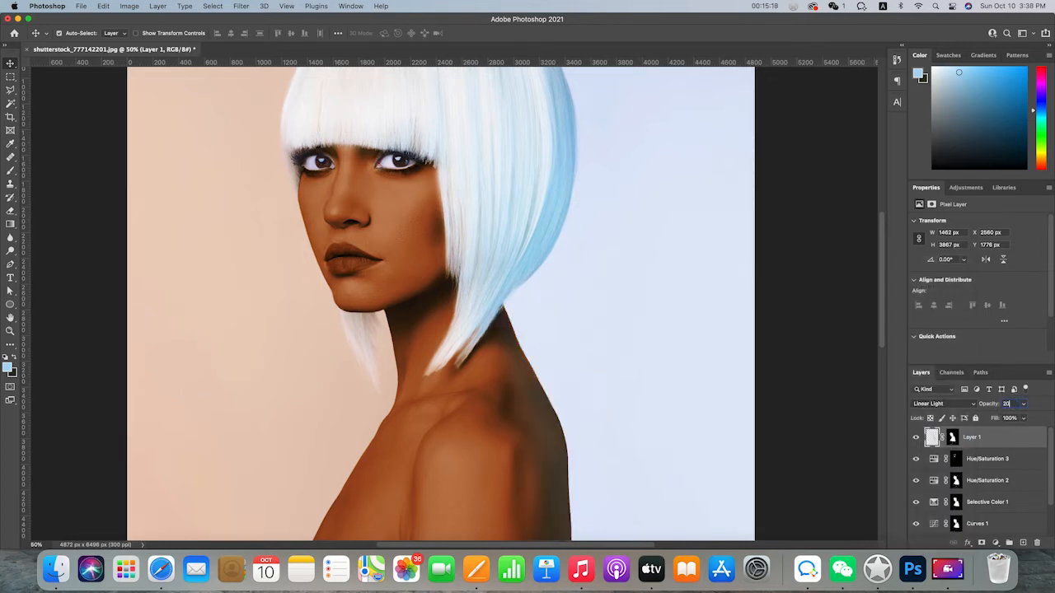
{"action": "scroll", "coordinate": [717, 376], "scroll_direction": "down", "scroll_amount": 2}
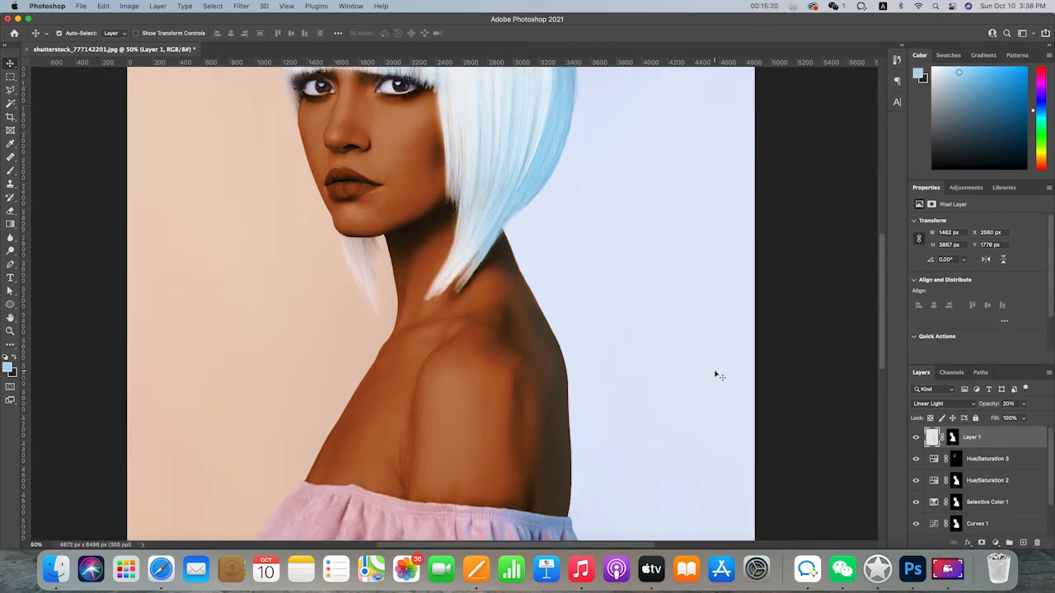
{"action": "key", "text": "super+minus"}
{"action": "scroll", "coordinate": [717, 376], "scroll_direction": "up", "scroll_amount": 2}
{"action": "scroll", "coordinate": [717, 376], "scroll_direction": "left", "scroll_amount": 1}
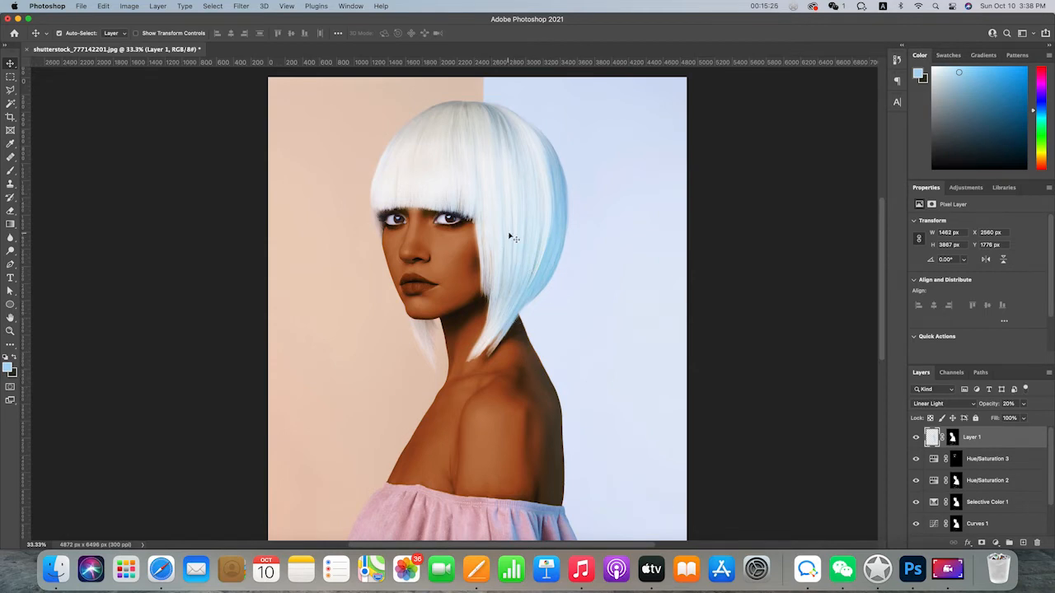
{"action": "scroll", "coordinate": [511, 236], "scroll_direction": "left", "scroll_amount": 2}
{"action": "scroll", "coordinate": [510, 236], "scroll_direction": "up", "scroll_amount": 1}
{"action": "scroll", "coordinate": [510, 236], "scroll_direction": "down", "scroll_amount": 1}
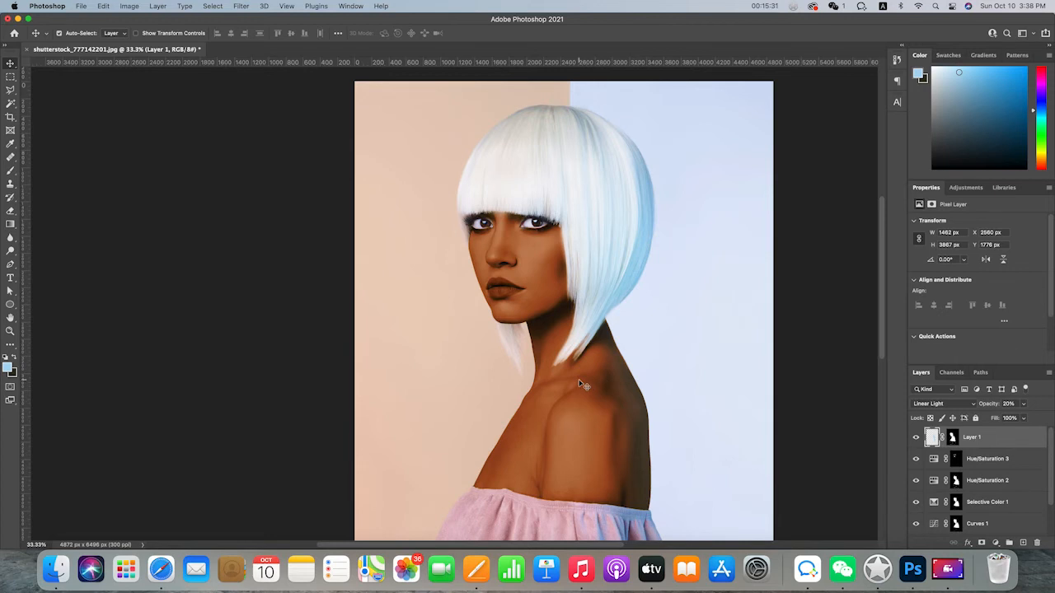
Add a colorized Hue/Saturation layer with hue 15, saturation 85 and lightness -24, and invert its mask to black.
{"action": "key", "text": "super+equal"}
{"action": "key", "text": "super+equal"}
{"action": "scroll", "coordinate": [581, 381], "scroll_direction": "up", "scroll_amount": 4}
{"action": "scroll", "coordinate": [581, 380], "scroll_direction": "left", "scroll_amount": 2}
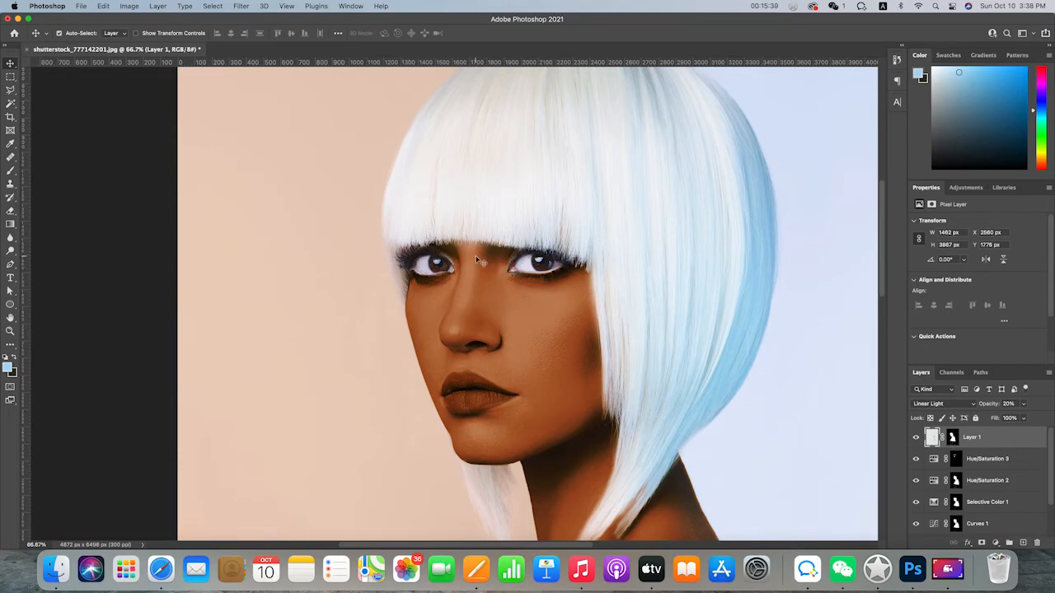
{"action": "scroll", "coordinate": [475, 255], "scroll_direction": "up", "scroll_amount": 5}
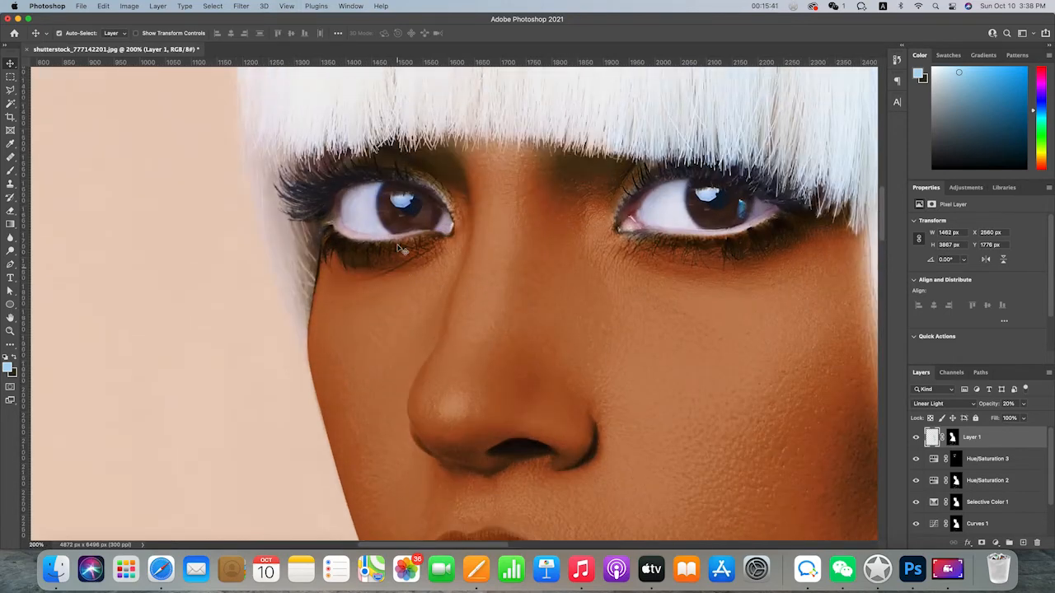
{"action": "left_click", "coordinate": [995, 543]}
{"action": "left_click", "coordinate": [1015, 409]}
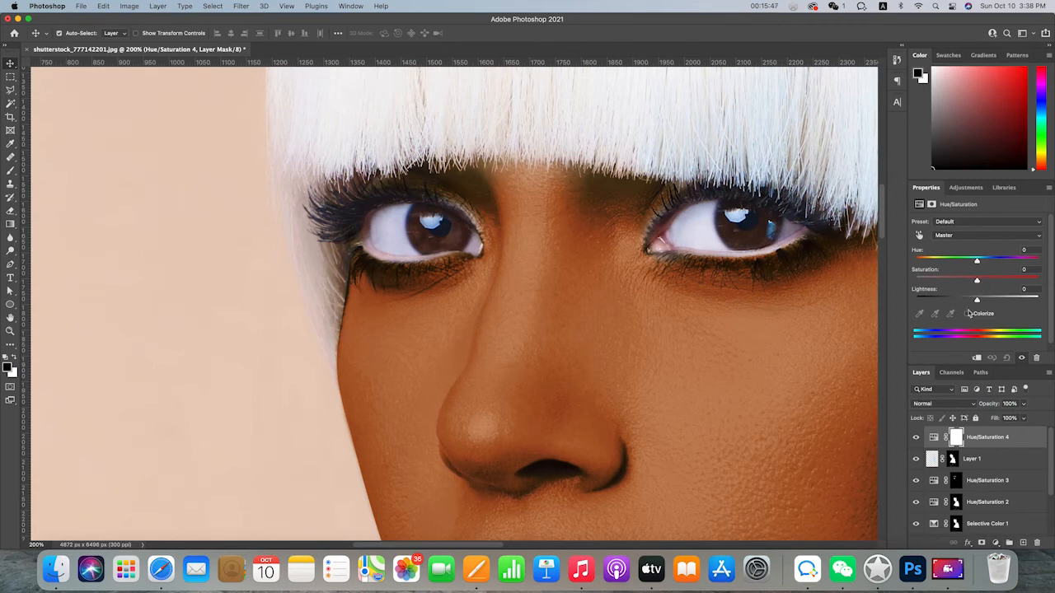
{"action": "left_click", "coordinate": [968, 314]}
{"action": "left_click_drag", "start_coordinate": [916, 261], "coordinate": [1005, 281]}
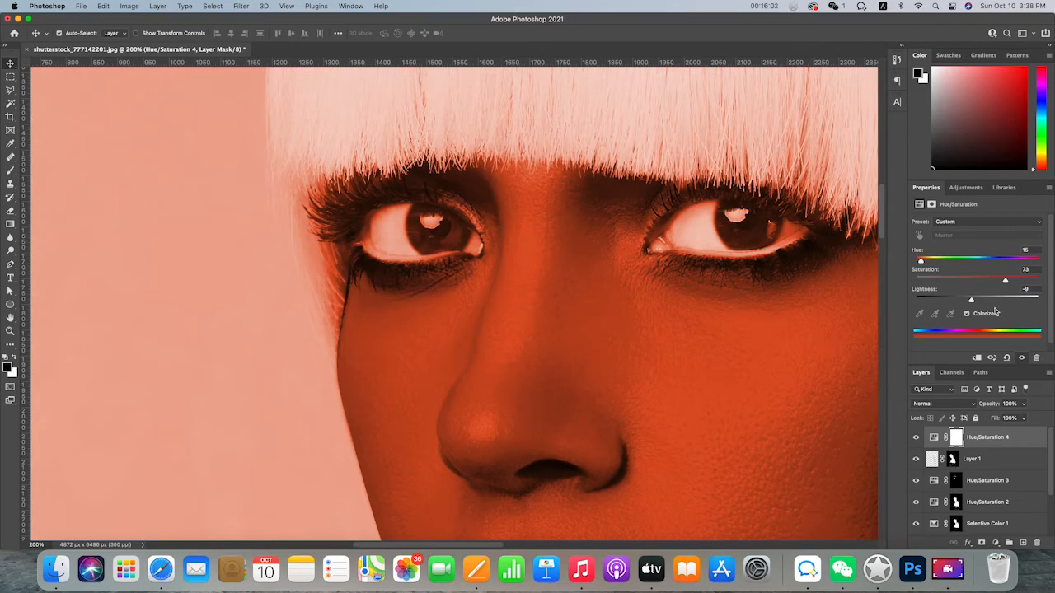
{"action": "left_click_drag", "start_coordinate": [1005, 284], "coordinate": [963, 302]}
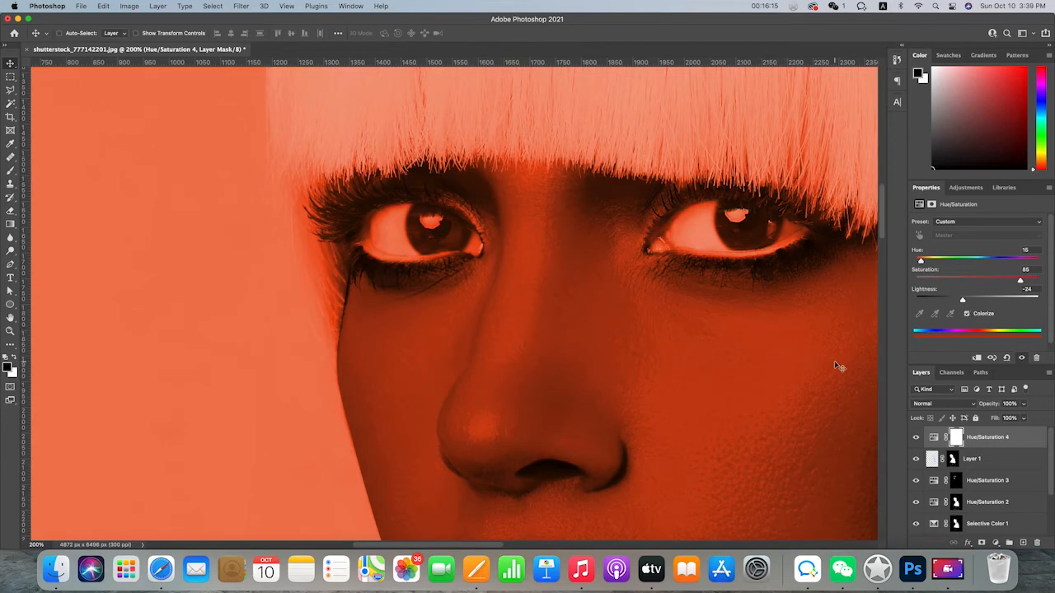
{"action": "key", "text": "super+i"}
{"action": "scroll", "coordinate": [412, 340], "scroll_direction": "up", "scroll_amount": 1}
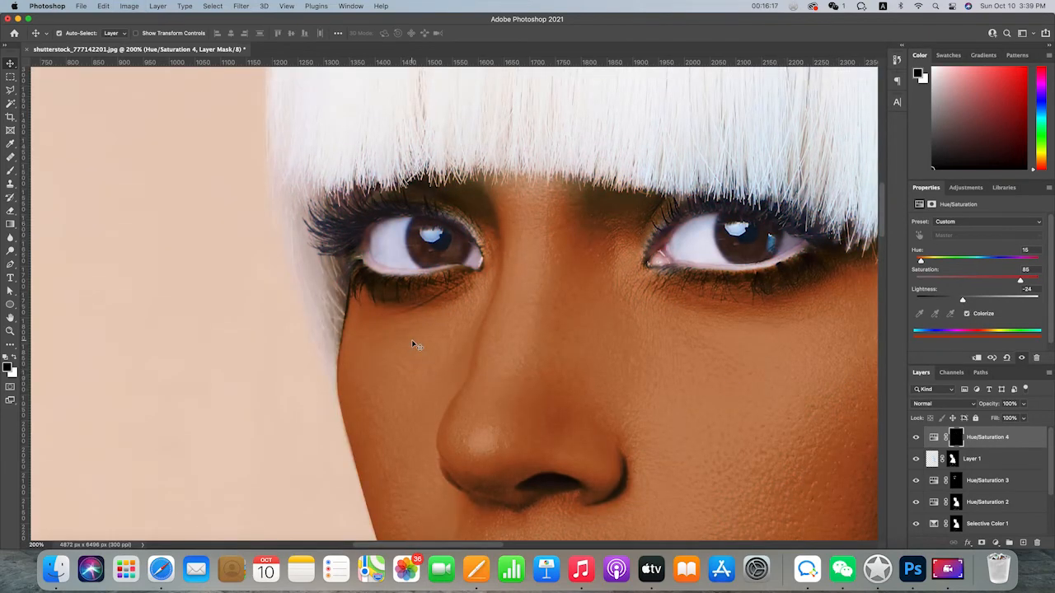
Set the Hue/Saturation 4 saturation to 61 and paint white on its mask along one eye's lower rim with a 15 px brush.
{"action": "key", "text": "b"}
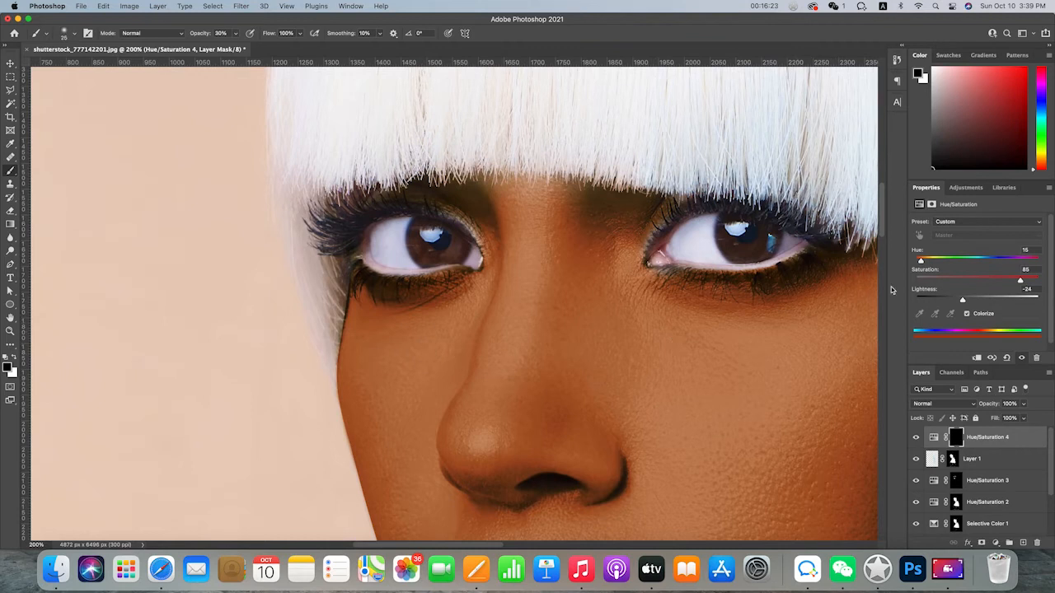
{"action": "left_click", "coordinate": [992, 281]}
{"action": "key", "text": "bracketleft"}
{"action": "key", "text": "x"}
{"action": "mouse_move", "coordinate": [359, 260]}
{"action": "left_mouse_down"}
{"action": "mouse_move", "coordinate": [428, 273]}
{"action": "mouse_move", "coordinate": [367, 255]}
{"action": "mouse_move", "coordinate": [398, 279]}
{"action": "left_mouse_up"}
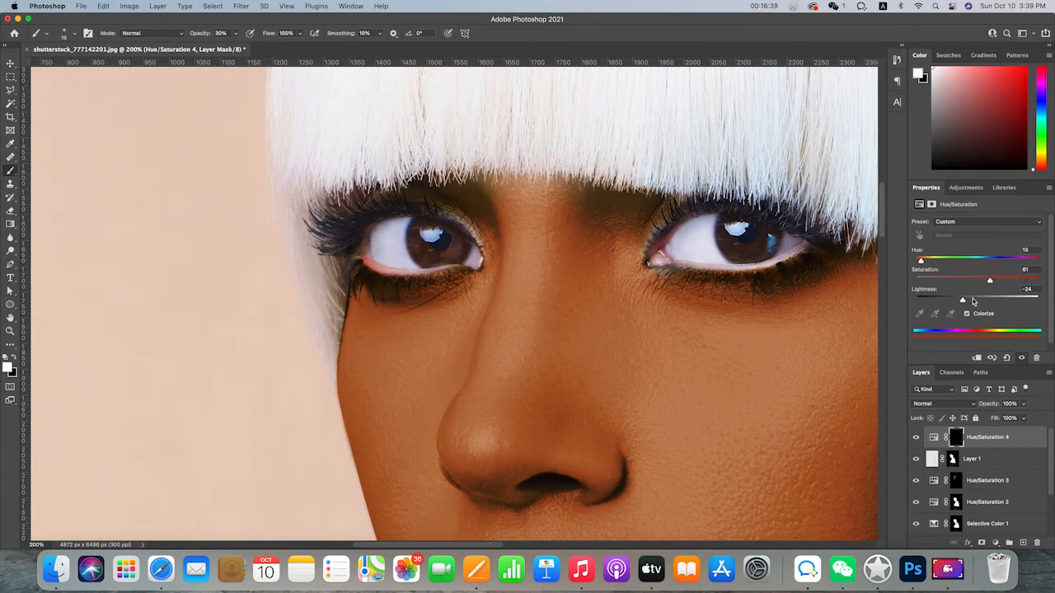
Lower the Hue/Saturation 4 lightness to -34 and paint white on its mask along the lower rims and corners of both eyes.
{"action": "left_click_drag", "start_coordinate": [962, 300], "coordinate": [956, 302]}
{"action": "mouse_move", "coordinate": [808, 250]}
{"action": "left_mouse_down"}
{"action": "mouse_move", "coordinate": [749, 268]}
{"action": "mouse_move", "coordinate": [655, 264]}
{"action": "mouse_move", "coordinate": [690, 270]}
{"action": "mouse_move", "coordinate": [673, 270]}
{"action": "mouse_move", "coordinate": [657, 231]}
{"action": "mouse_move", "coordinate": [694, 210]}
{"action": "mouse_move", "coordinate": [650, 258]}
{"action": "mouse_move", "coordinate": [730, 275]}
{"action": "mouse_move", "coordinate": [807, 253]}
{"action": "mouse_move", "coordinate": [693, 272]}
{"action": "left_mouse_up"}
{"action": "mouse_move", "coordinate": [360, 229]}
{"action": "left_mouse_down"}
{"action": "mouse_move", "coordinate": [355, 274]}
{"action": "mouse_move", "coordinate": [385, 211]}
{"action": "mouse_move", "coordinate": [361, 223]}
{"action": "mouse_move", "coordinate": [456, 218]}
{"action": "mouse_move", "coordinate": [482, 248]}
{"action": "mouse_move", "coordinate": [475, 269]}
{"action": "mouse_move", "coordinate": [389, 277]}
{"action": "left_mouse_up"}
{"action": "key", "text": "super+minus"}
{"action": "key", "text": "super+minus"}
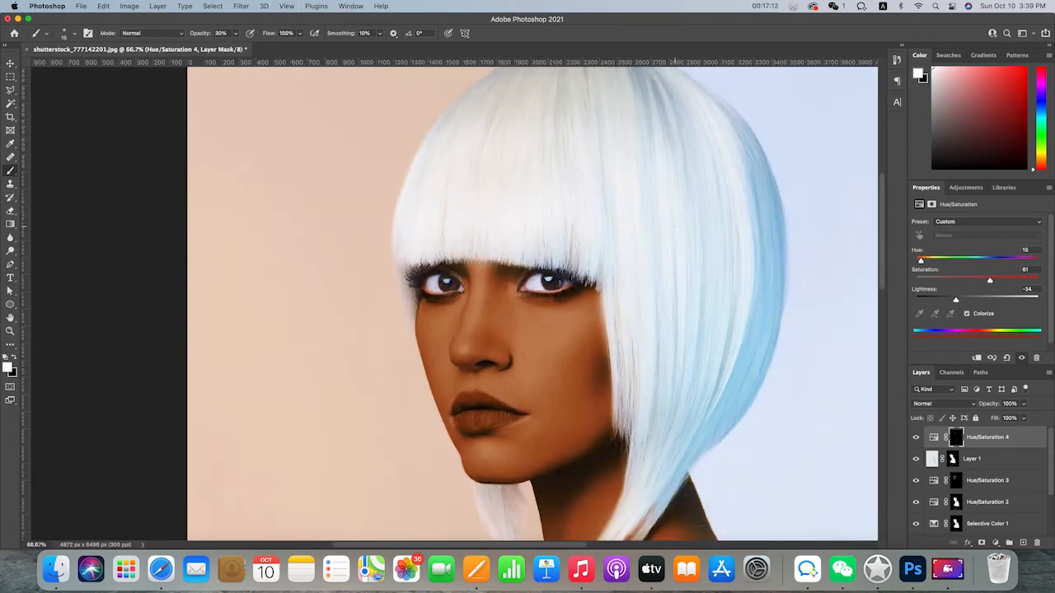
Add a Curves layer that darkens the image with two points pulling down the shadows and highlights, and invert its mask to black.
{"action": "left_click", "coordinate": [995, 543]}
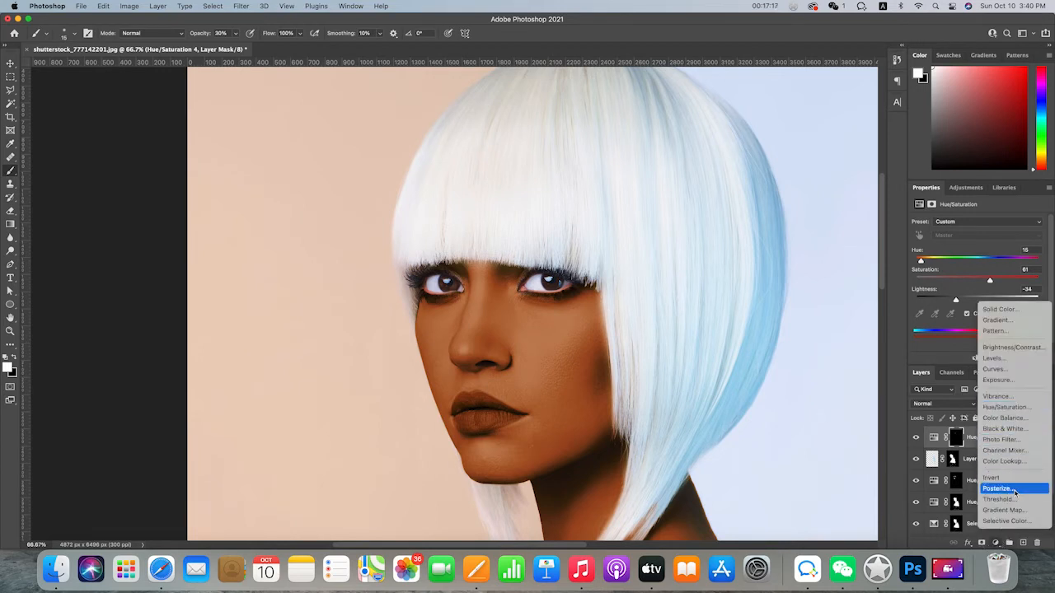
{"action": "left_click", "coordinate": [994, 369]}
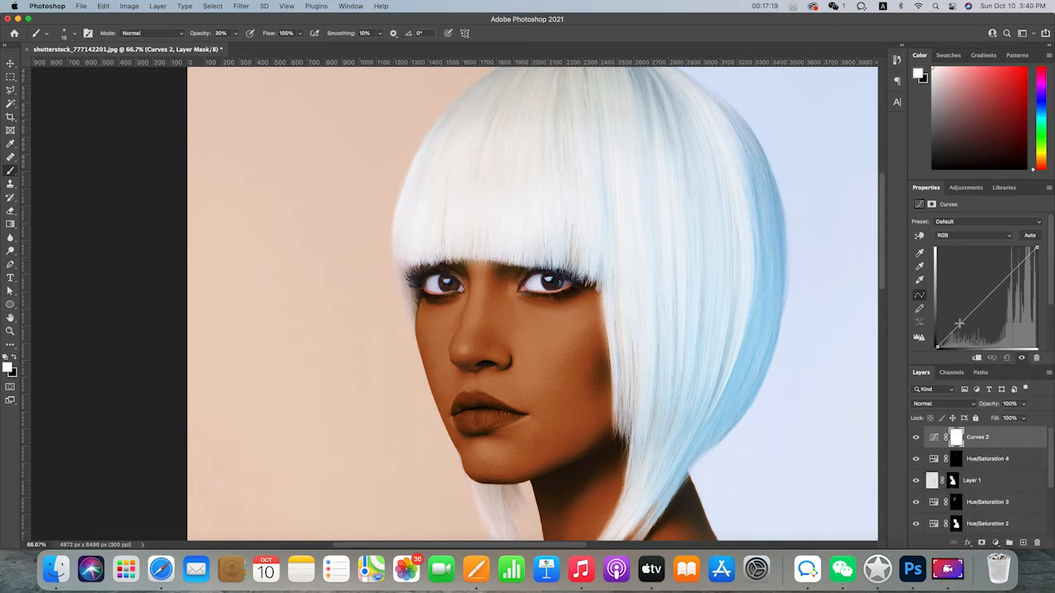
{"action": "left_click_drag", "start_coordinate": [963, 326], "coordinate": [971, 332]}
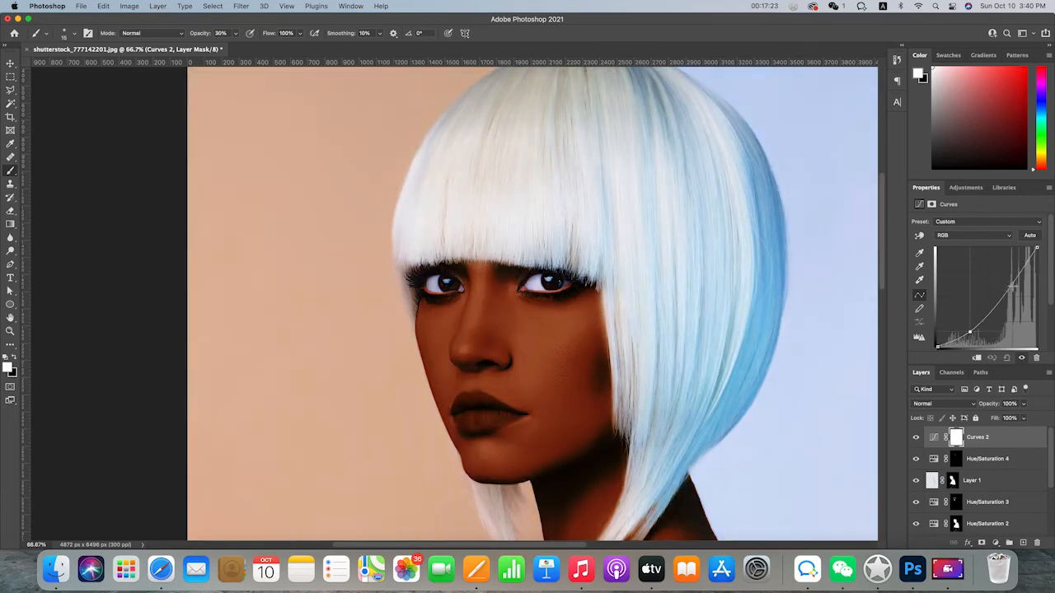
{"action": "mouse_move", "coordinate": [1013, 287]}
{"action": "left_mouse_down"}
{"action": "mouse_move", "coordinate": [1006, 278]}
{"action": "mouse_move", "coordinate": [1020, 289]}
{"action": "left_mouse_up"}
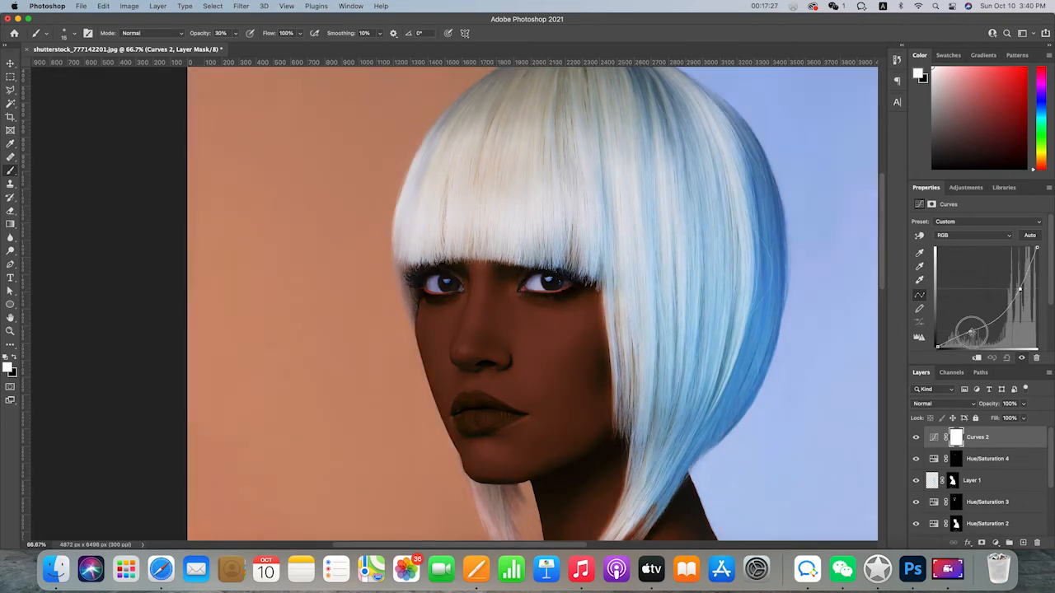
{"action": "left_click_drag", "start_coordinate": [973, 332], "coordinate": [969, 328]}
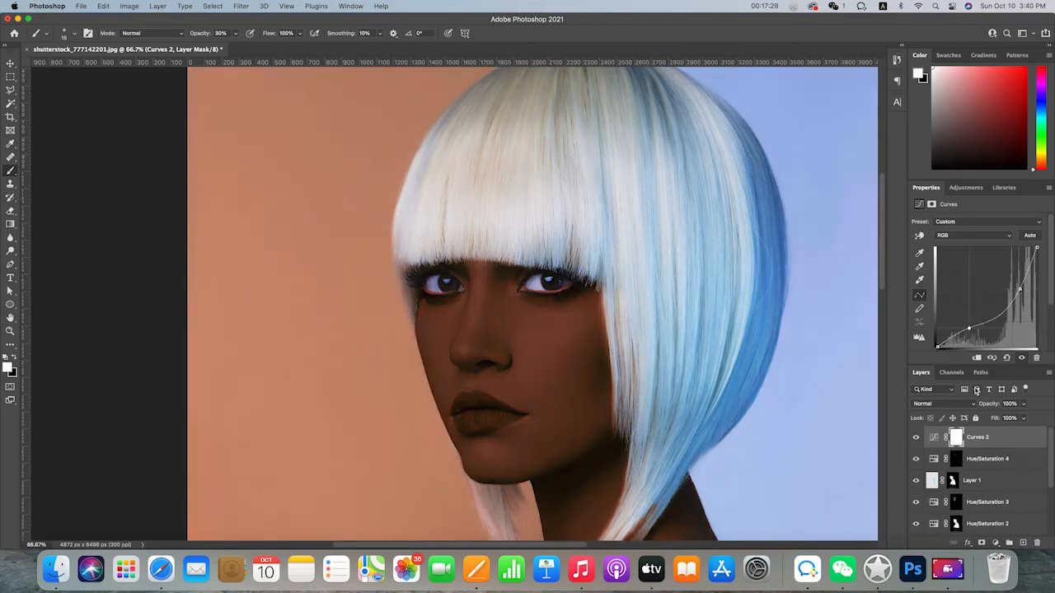
{"action": "key", "text": "super+i"}
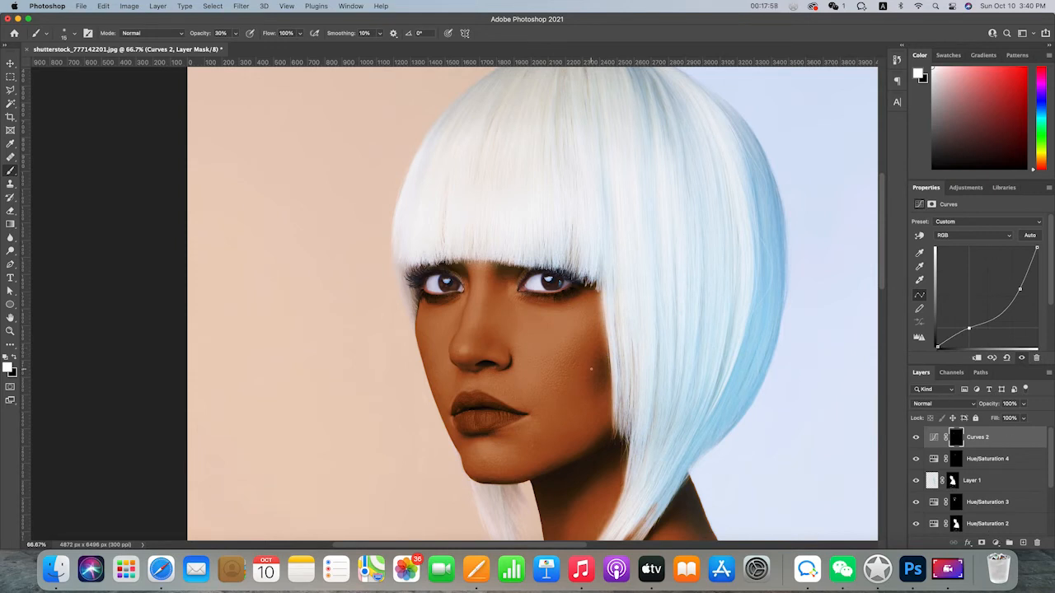
{"action": "key", "text": "v"}
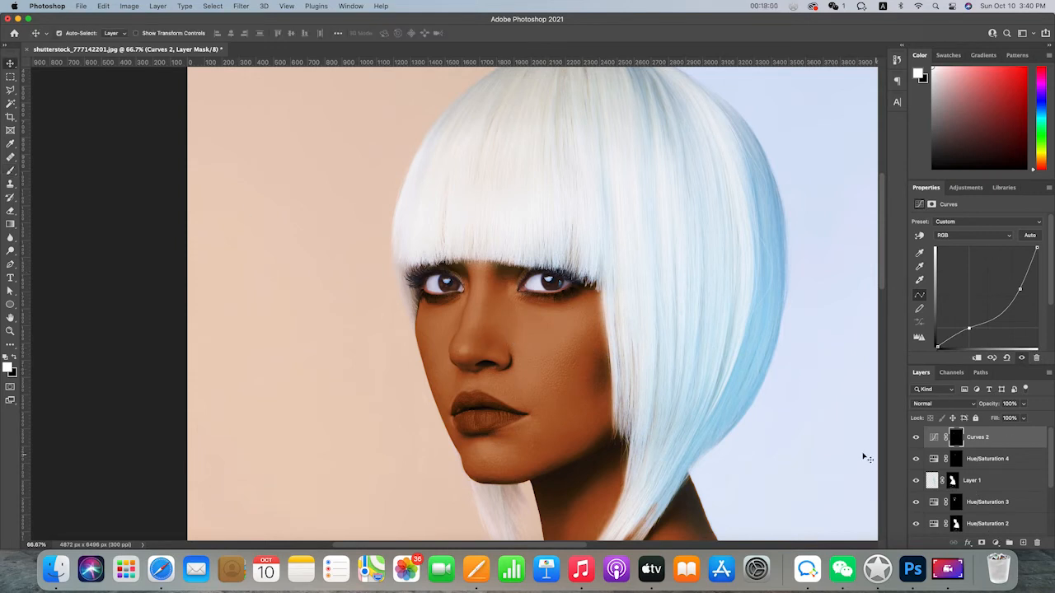
Add a colorized Hue/Saturation layer above Curves 2 with hue 39 and saturation 34, and invert its mask to black.
{"action": "left_click", "coordinate": [997, 544]}
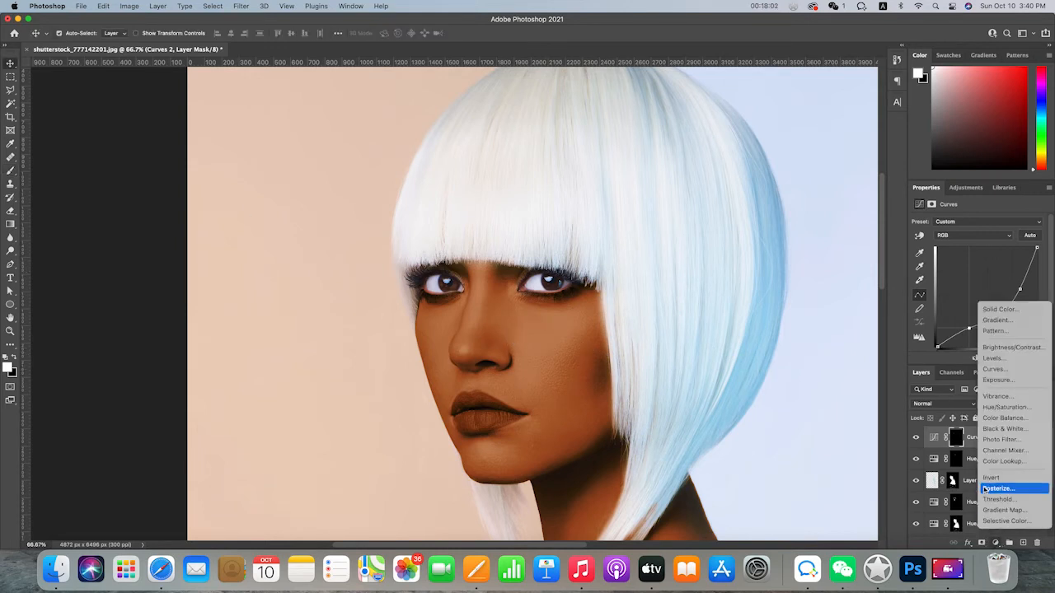
{"action": "left_click", "coordinate": [1025, 407]}
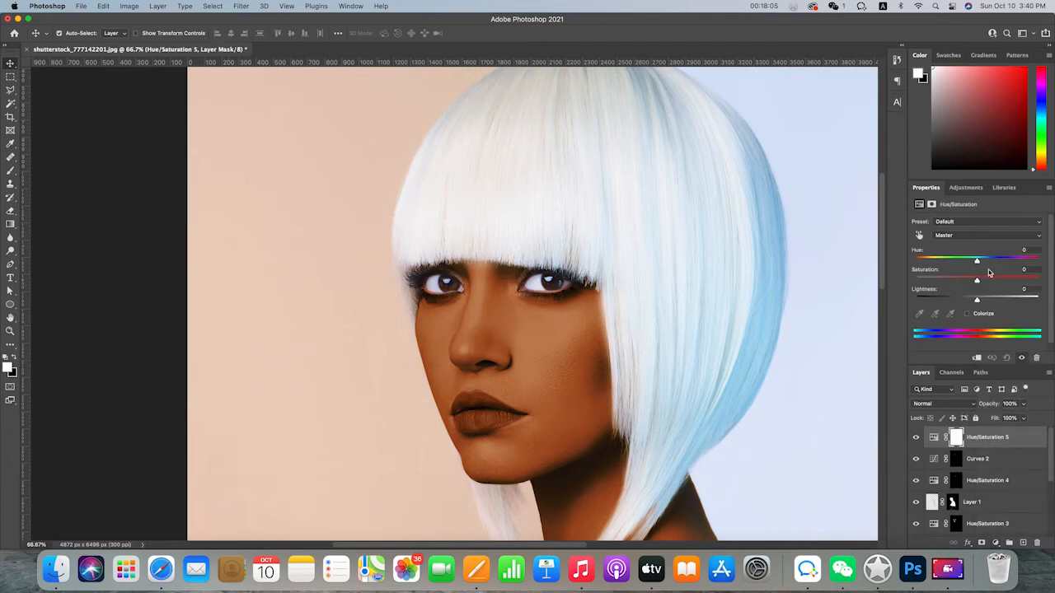
{"action": "left_click_drag", "start_coordinate": [977, 260], "coordinate": [957, 283]}
{"action": "left_click", "coordinate": [969, 314]}
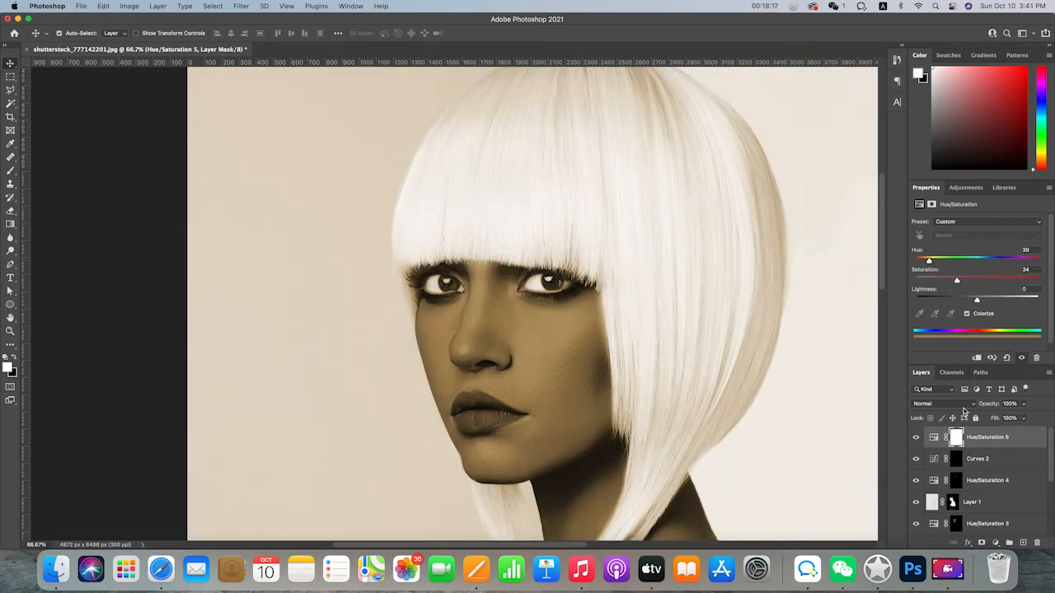
{"action": "key", "text": "super+i"}
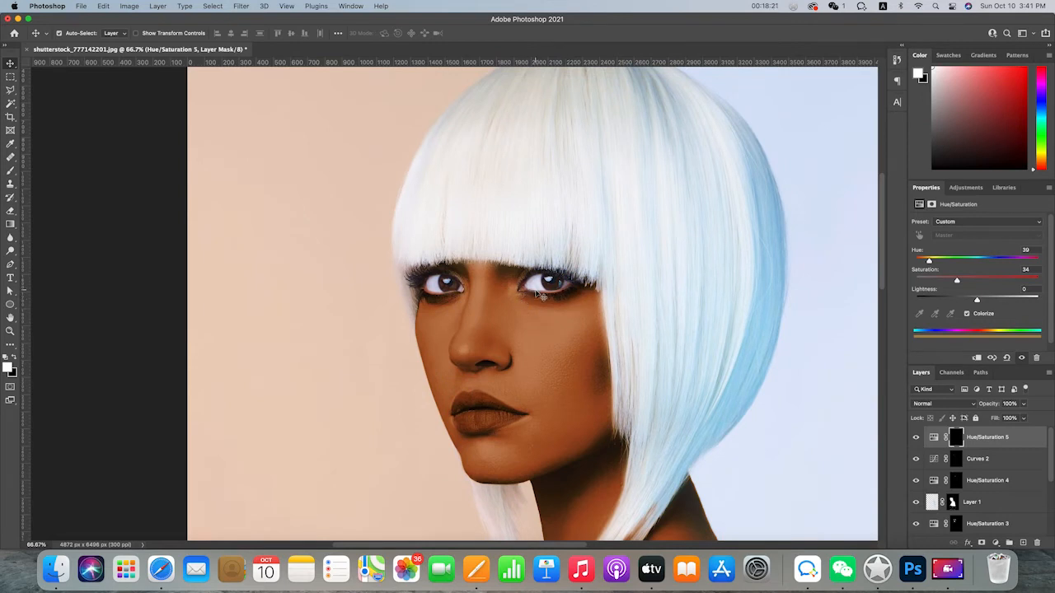
Lower the hue of the Hue/Saturation 5 layer to 29.
{"action": "key", "text": "b"}
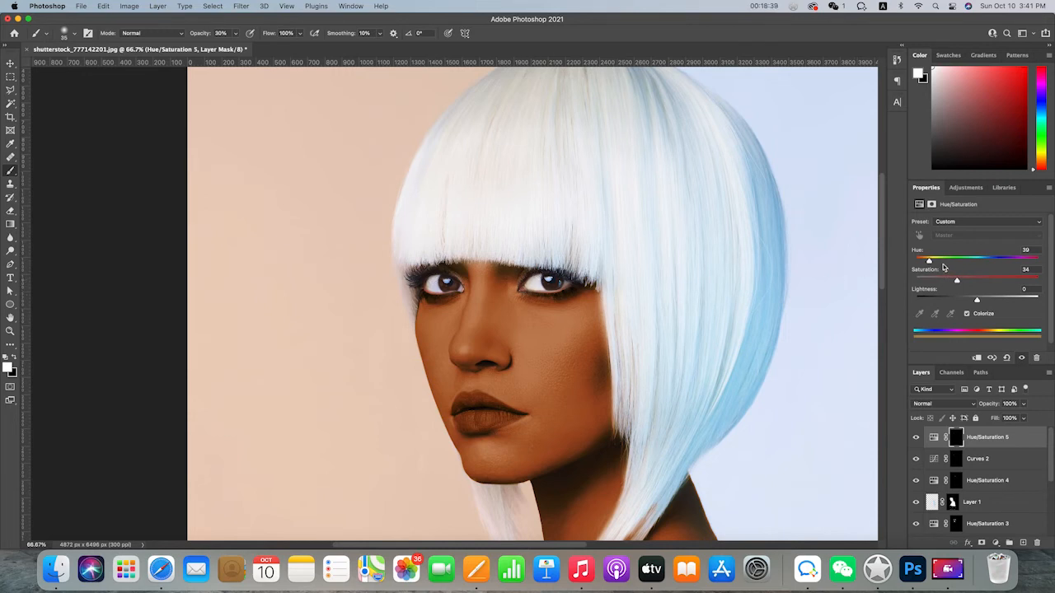
{"action": "left_click_drag", "start_coordinate": [929, 262], "coordinate": [925, 261]}
{"action": "key", "text": "super+minus"}
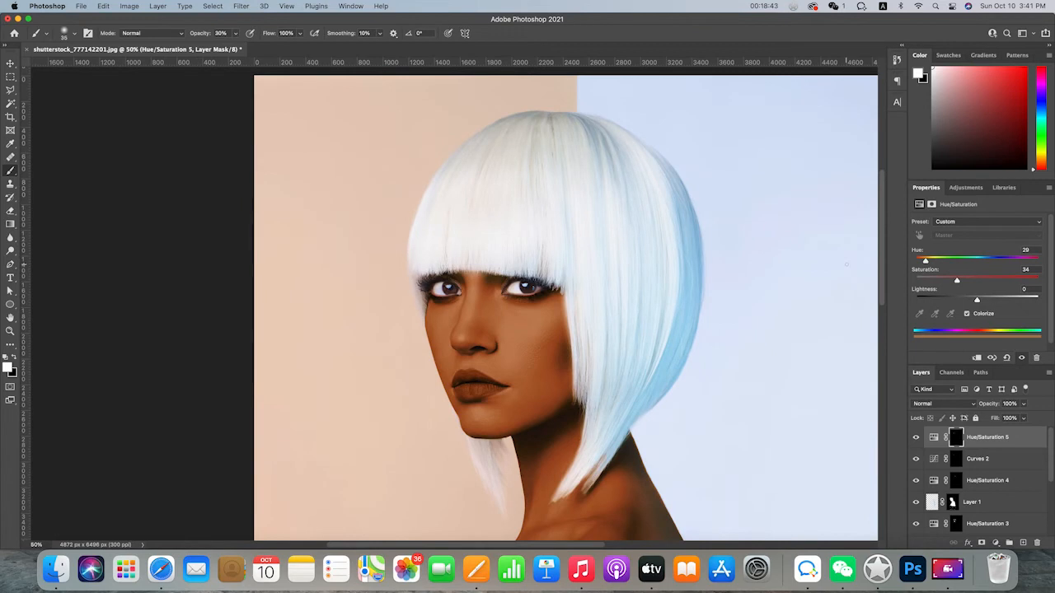
{"action": "key", "text": "super+minus"}
{"action": "key", "text": "super+minus"}
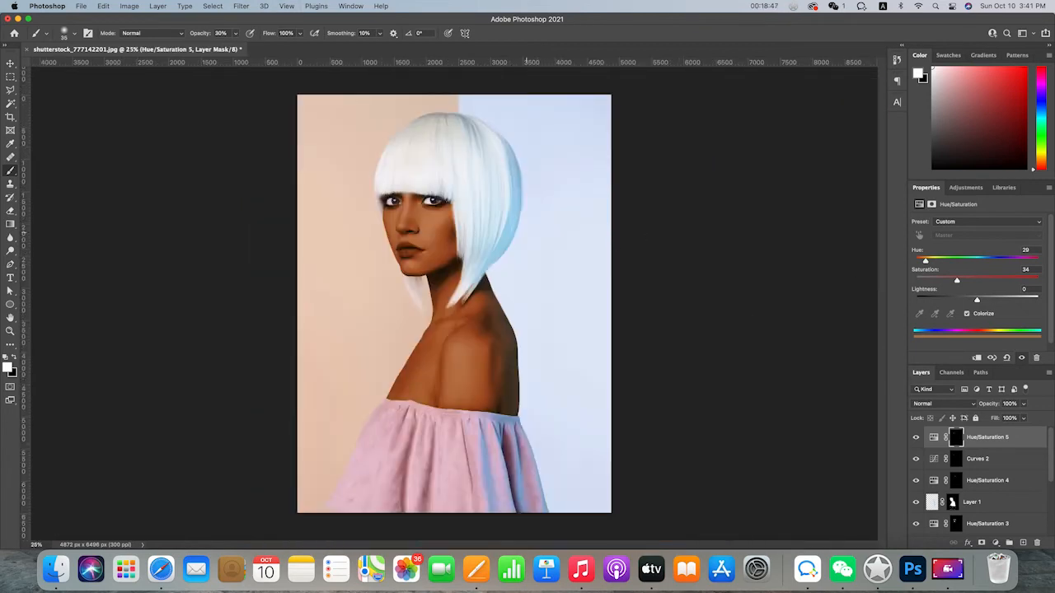
Set the saturation of the Hue/Saturation 3 layer, which affects the lips, to +8.
{"action": "left_click", "coordinate": [10, 65]}
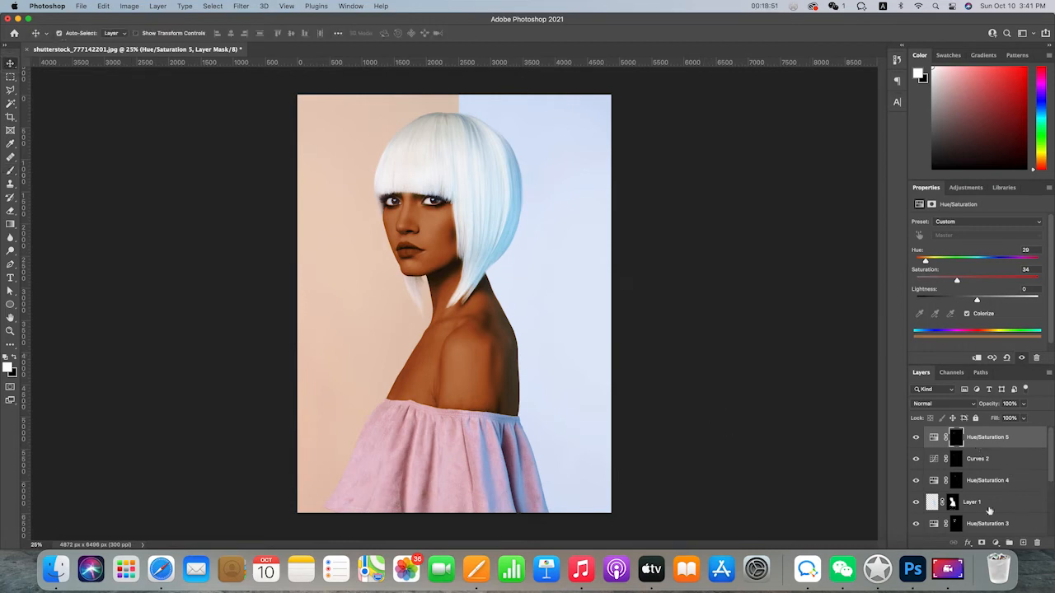
{"action": "scroll", "coordinate": [977, 491], "scroll_direction": "down", "scroll_amount": 2}
{"action": "scroll", "coordinate": [975, 487], "scroll_direction": "up", "scroll_amount": 1}
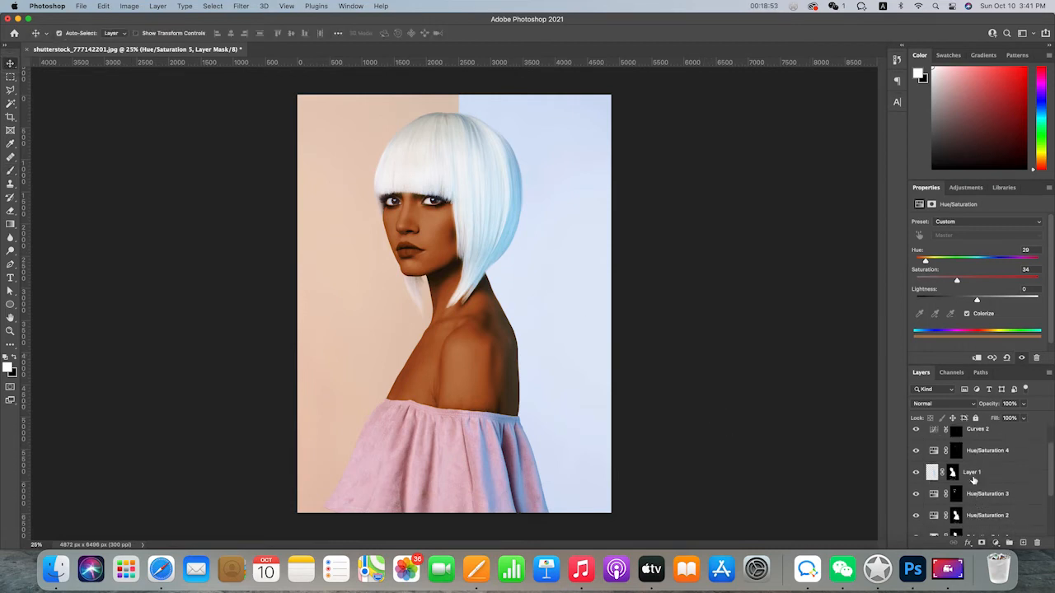
{"action": "left_click", "coordinate": [975, 453]}
{"action": "left_click", "coordinate": [975, 472]}
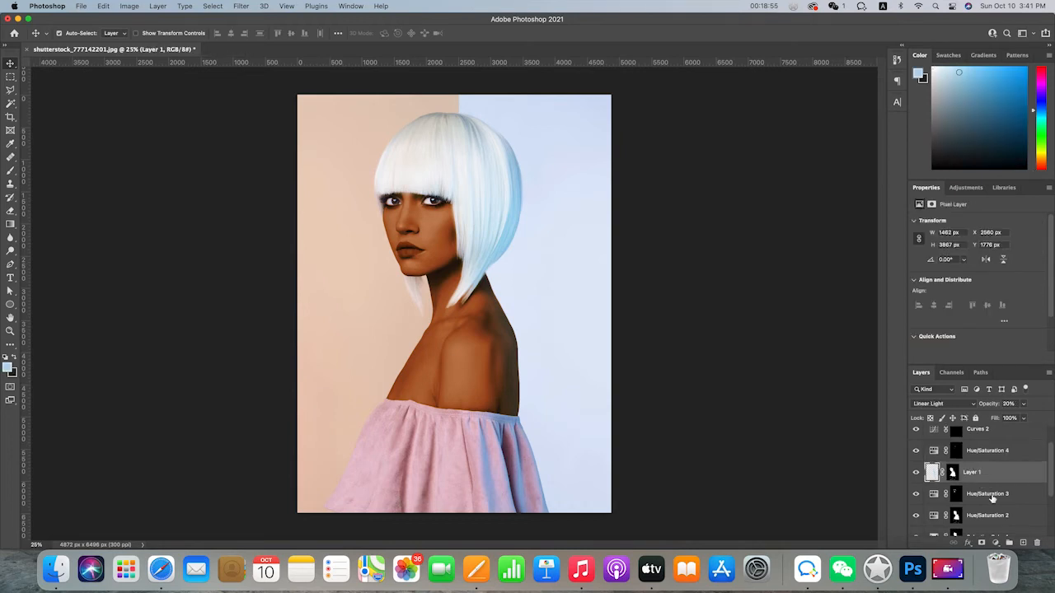
{"action": "left_click", "coordinate": [992, 495]}
{"action": "mouse_move", "coordinate": [987, 281]}
{"action": "left_mouse_down"}
{"action": "mouse_move", "coordinate": [956, 279]}
{"action": "mouse_move", "coordinate": [981, 281]}
{"action": "left_mouse_up"}
{"action": "left_click", "coordinate": [993, 495]}
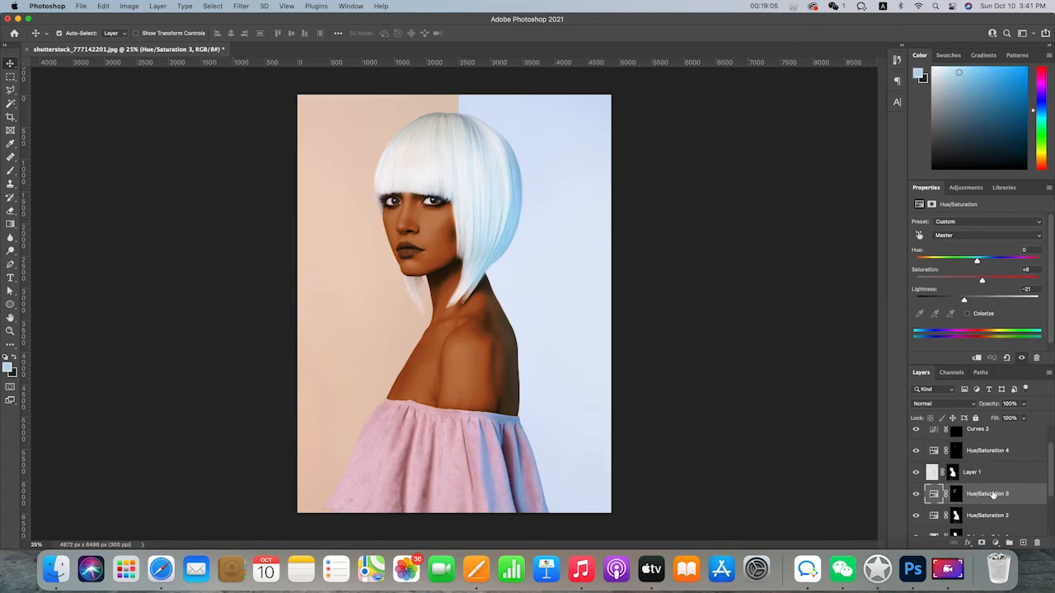
Rename the Hue/Saturation 3 layer as lips.
{"action": "left_click", "coordinate": [1002, 496]}
{"action": "double_click", "coordinate": [1002, 495]}
{"action": "type", "text": "E"}
{"action": "key", "text": "Return"}
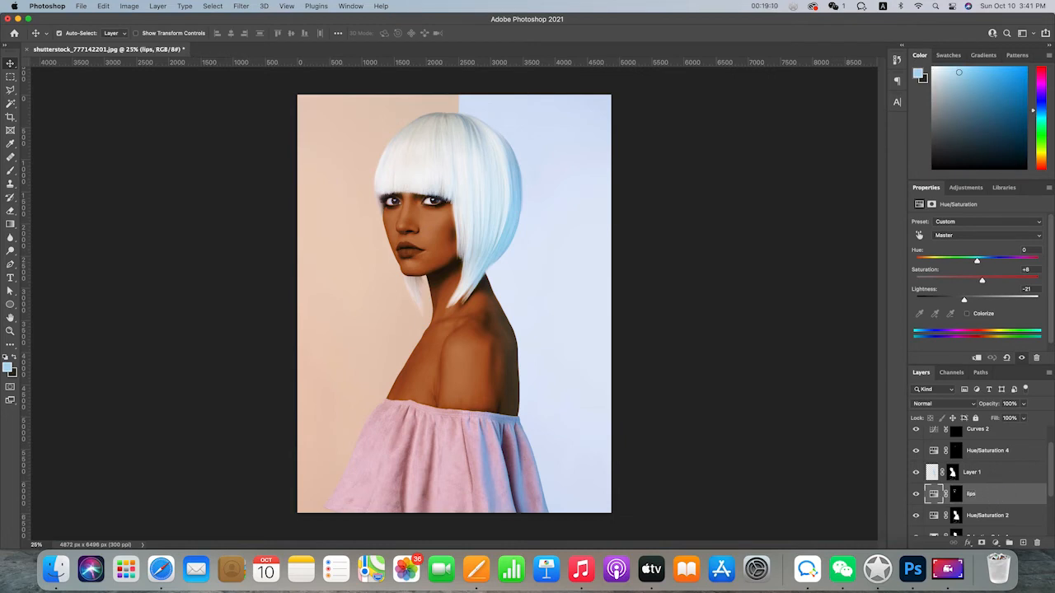
Lower the saturation of the Hue/Saturation 2 layer slightly to mute the skin tone.
{"action": "scroll", "coordinate": [993, 486], "scroll_direction": "down", "scroll_amount": 2}
{"action": "left_click", "coordinate": [987, 483]}
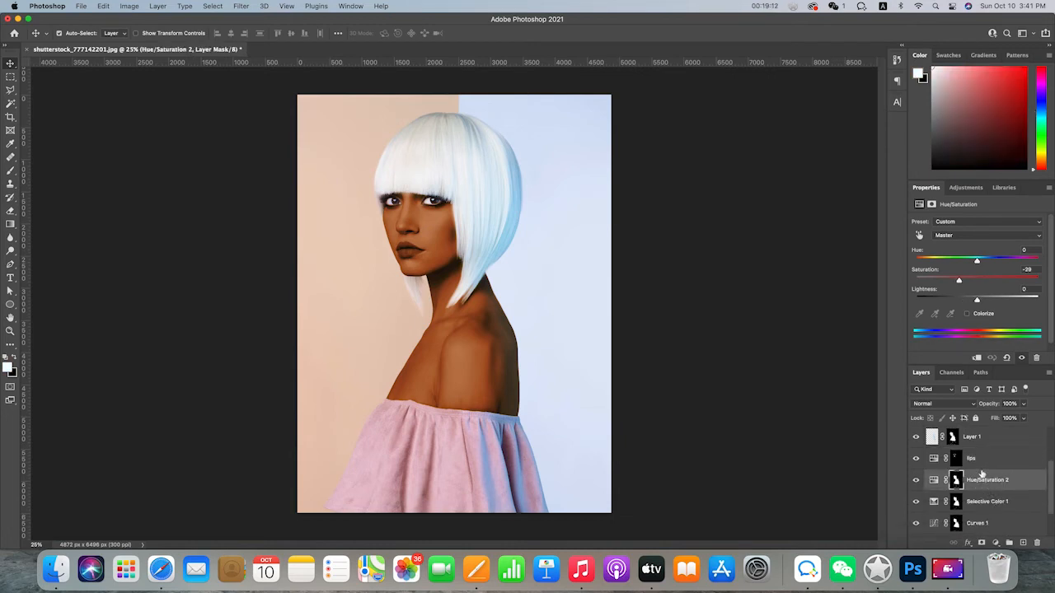
{"action": "double_click", "coordinate": [989, 480]}
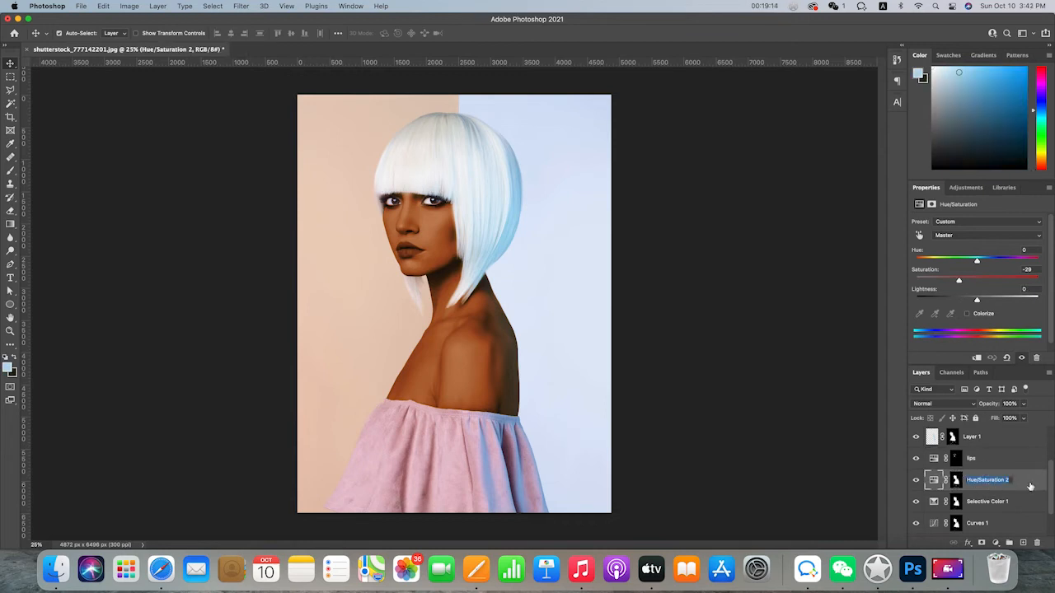
{"action": "key", "text": "Return"}
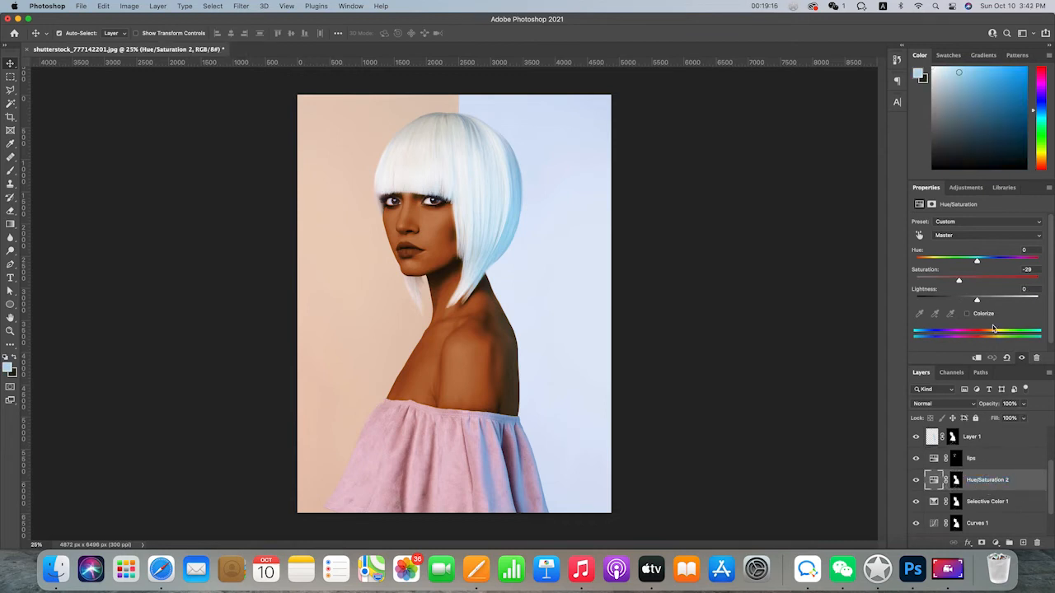
{"action": "left_click_drag", "start_coordinate": [959, 281], "coordinate": [952, 282]}
{"action": "left_click", "coordinate": [265, 286]}
{"action": "scroll", "coordinate": [264, 286], "scroll_direction": "up", "scroll_amount": 2}
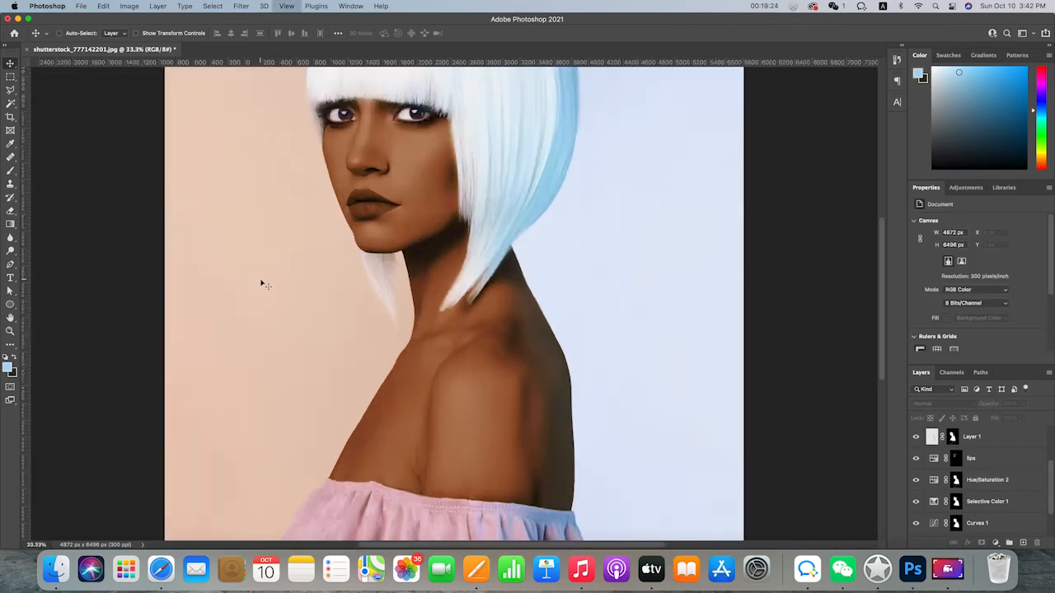
{"action": "scroll", "coordinate": [265, 285], "scroll_direction": "down", "scroll_amount": 2}
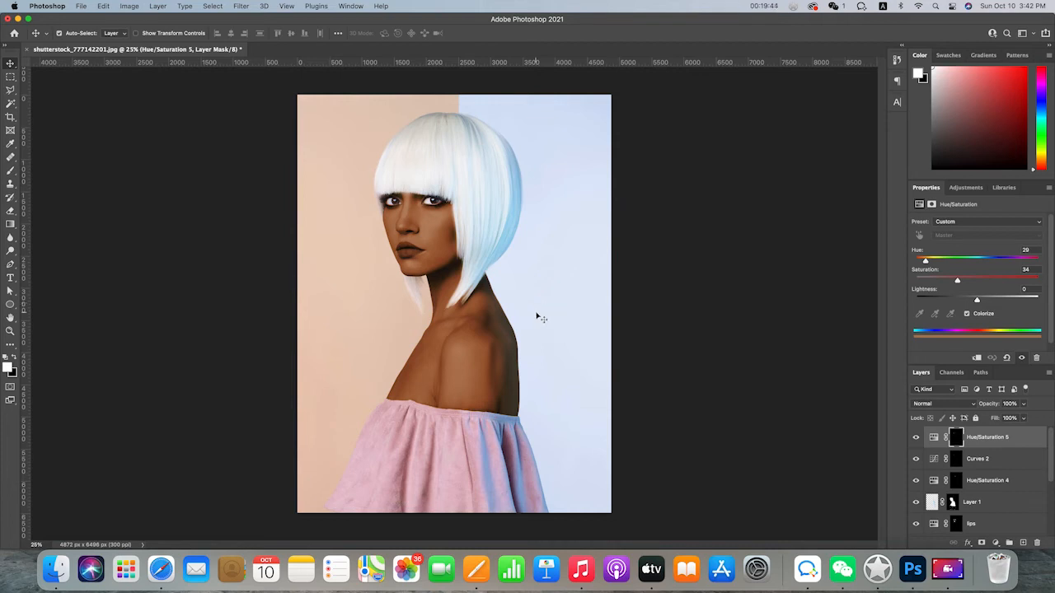
Add a Brightness/Contrast layer above Hue/Saturation 5 with brightness 47, and invert its mask to black.
{"action": "left_click", "coordinate": [995, 543]}
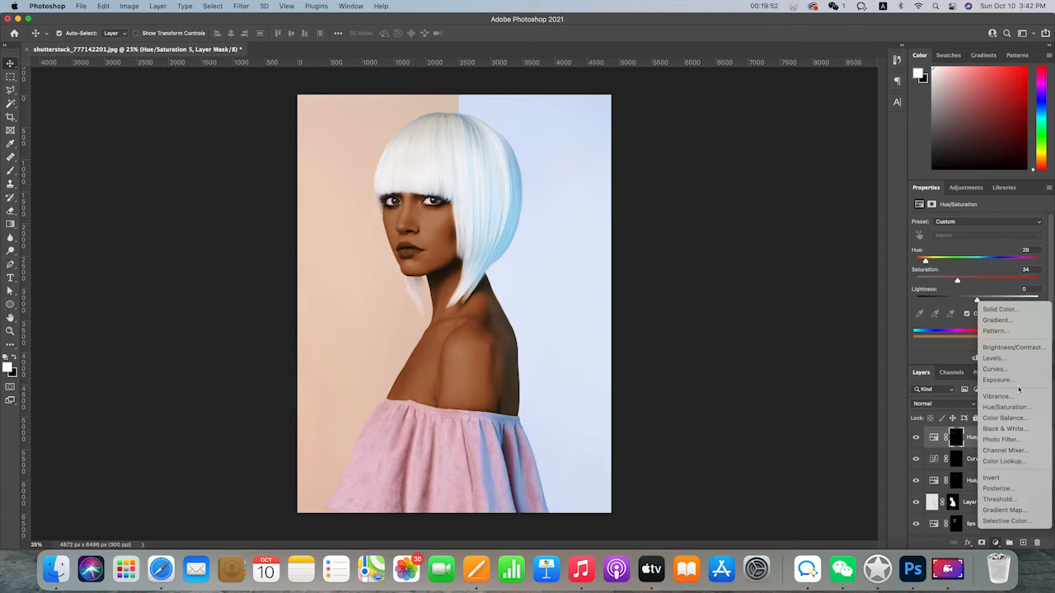
{"action": "left_click", "coordinate": [717, 350]}
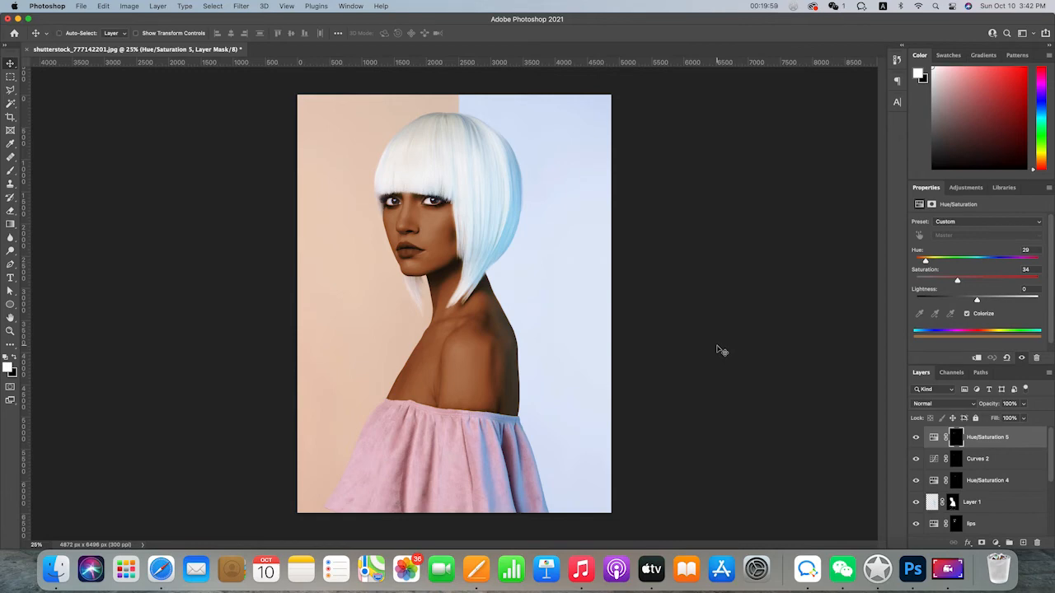
{"action": "key", "text": "super+plus"}
{"action": "key", "text": "super+plus"}
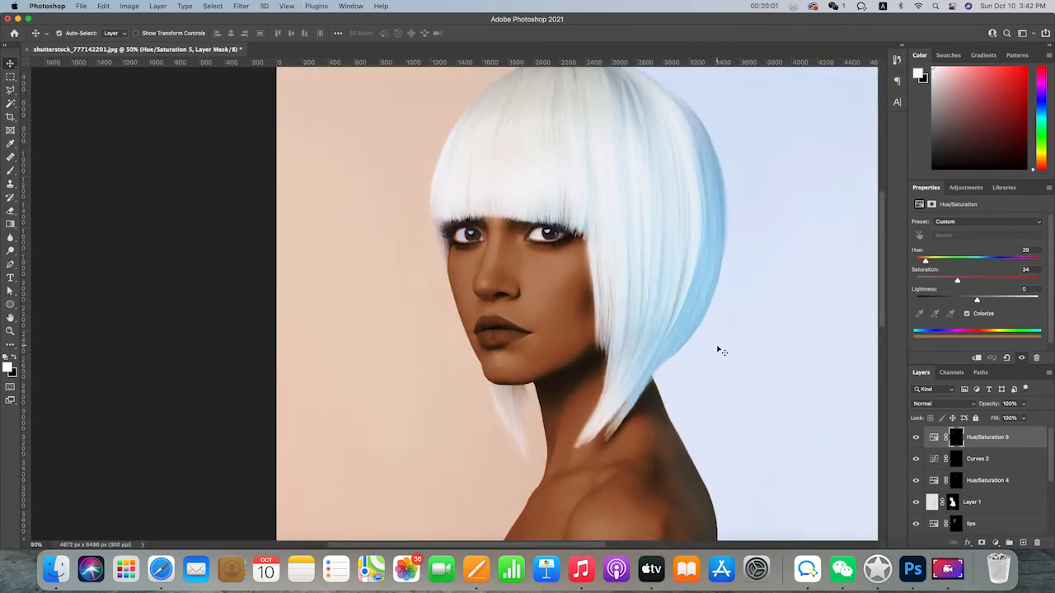
{"action": "key", "text": "super+plus"}
{"action": "key", "text": "super+plus"}
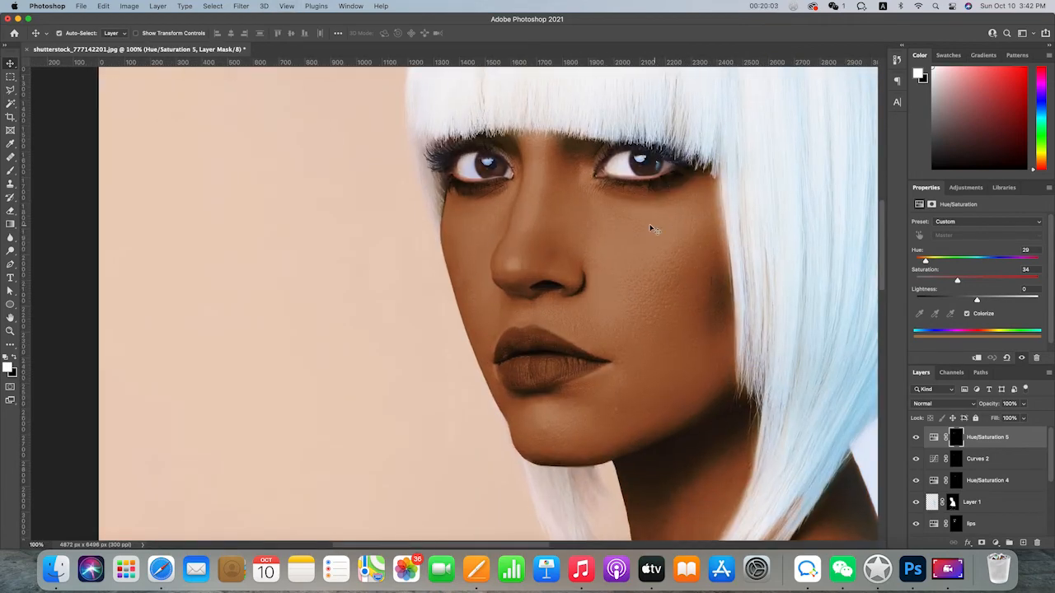
{"action": "scroll", "coordinate": [621, 281], "scroll_direction": "right", "scroll_amount": 3}
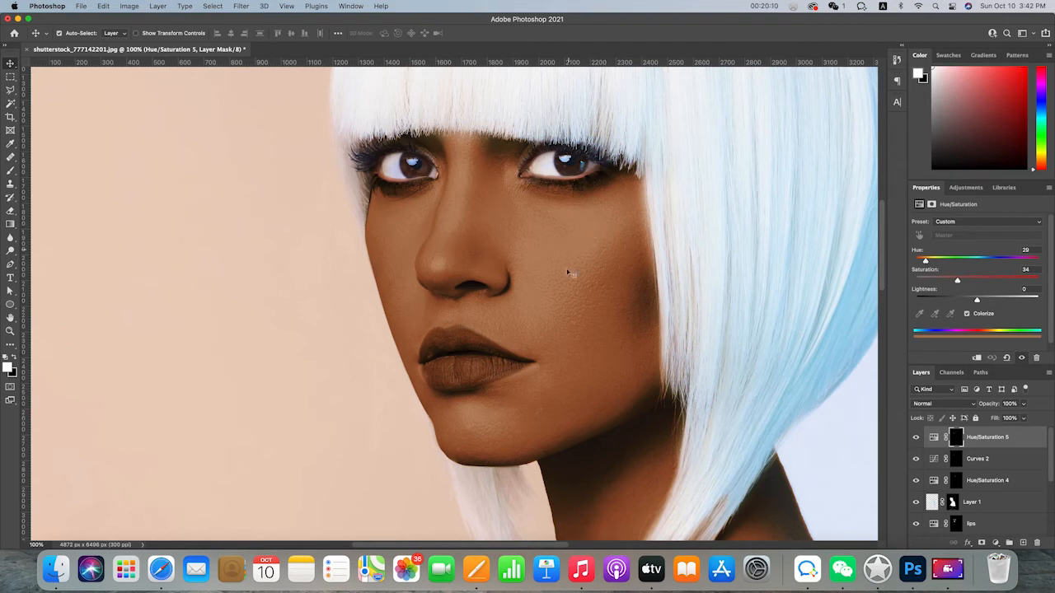
{"action": "scroll", "coordinate": [572, 275], "scroll_direction": "down", "scroll_amount": 1}
{"action": "scroll", "coordinate": [593, 268], "scroll_direction": "right", "scroll_amount": 2}
{"action": "scroll", "coordinate": [593, 268], "scroll_direction": "left", "scroll_amount": 1}
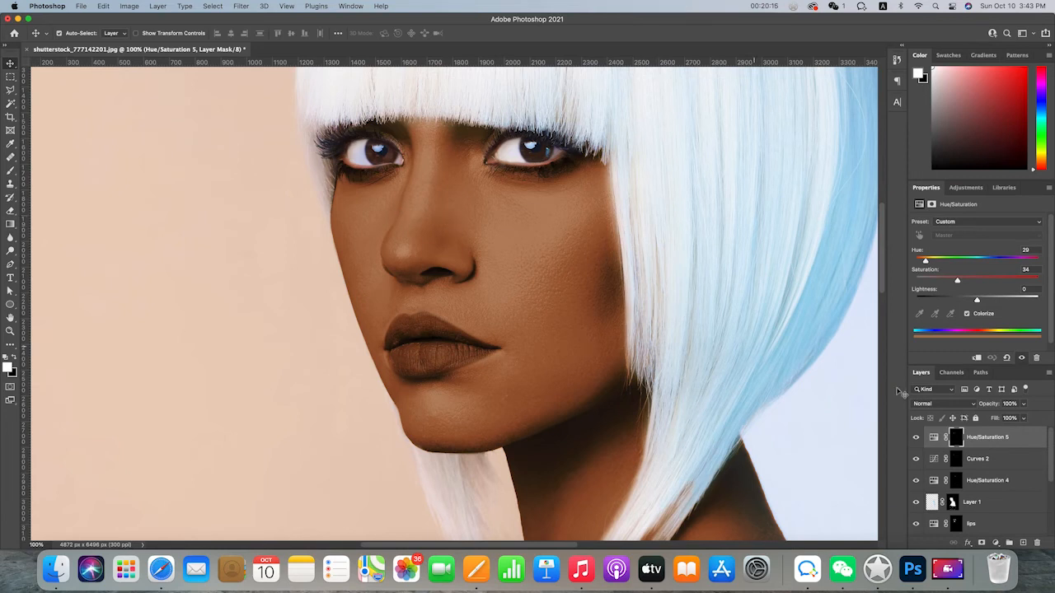
{"action": "left_click", "coordinate": [996, 544]}
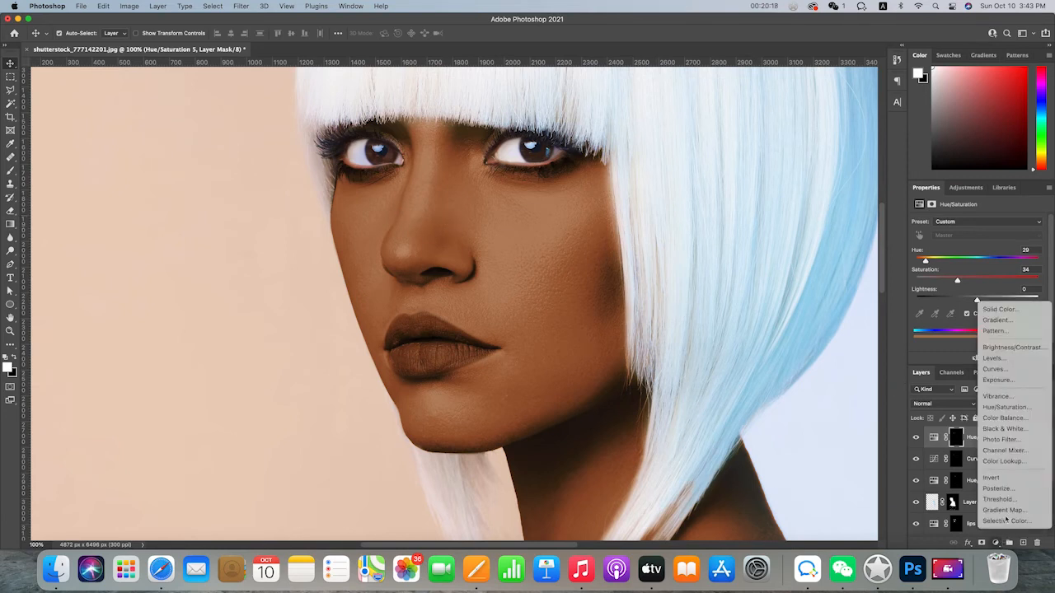
{"action": "left_click", "coordinate": [1009, 348]}
{"action": "left_click_drag", "start_coordinate": [987, 251], "coordinate": [997, 250]}
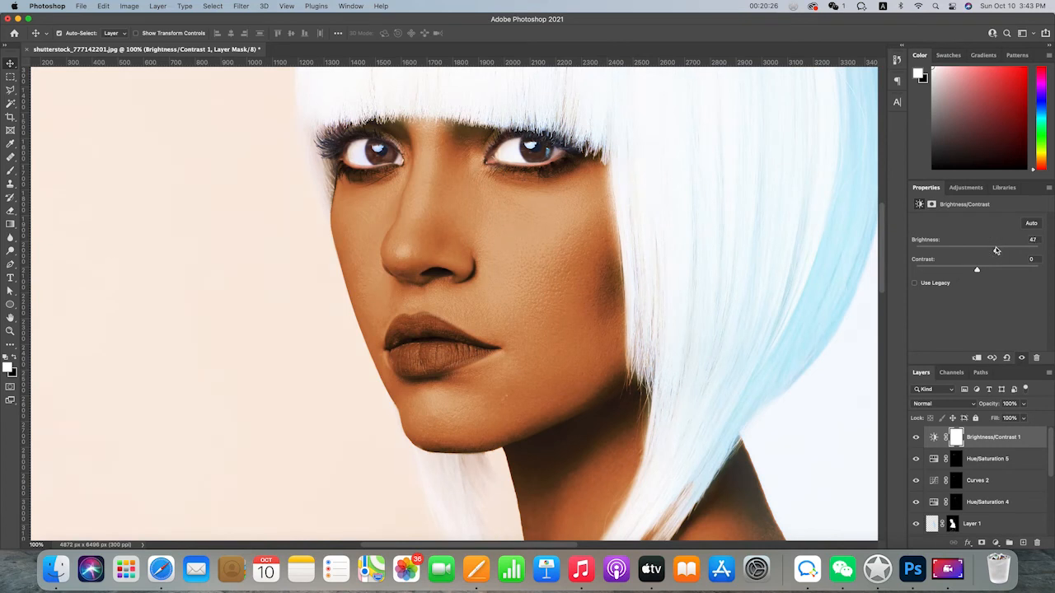
{"action": "key", "text": "super+i"}
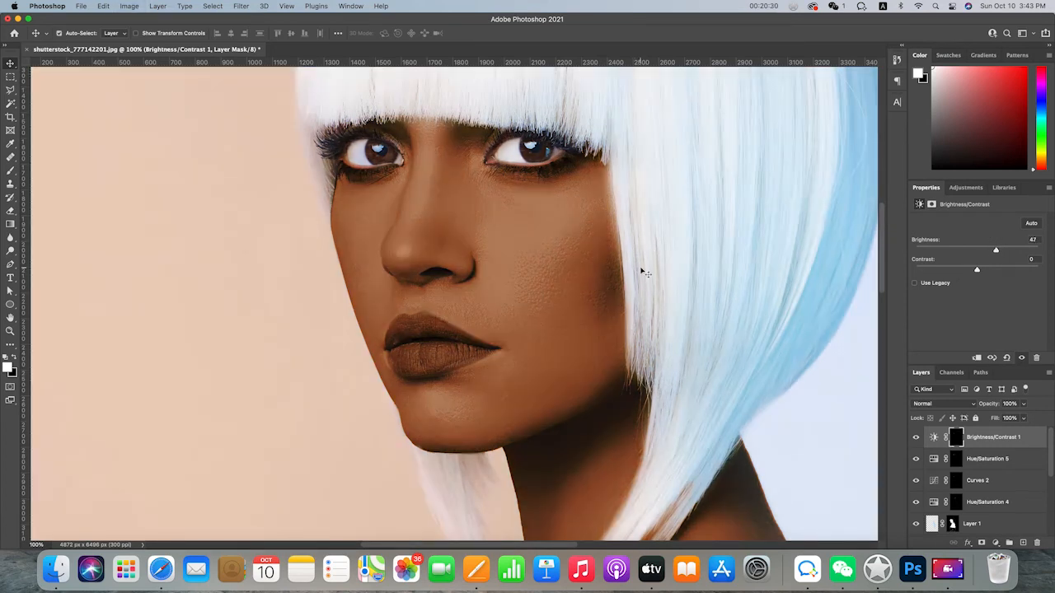
Paint white on the Brightness/Contrast 1 mask at 30% opacity to highlight both cheekbones and the nose bridge.
{"action": "key", "text": "b"}
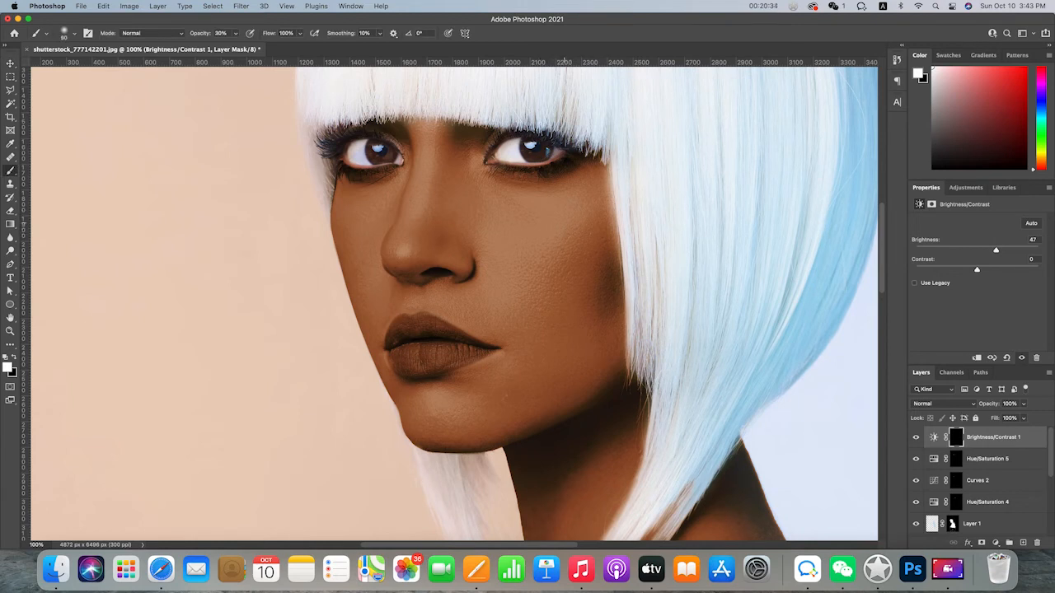
{"action": "mouse_move", "coordinate": [560, 237]}
{"action": "left_mouse_down"}
{"action": "mouse_move", "coordinate": [583, 205]}
{"action": "mouse_move", "coordinate": [553, 217]}
{"action": "mouse_move", "coordinate": [576, 212]}
{"action": "mouse_move", "coordinate": [570, 225]}
{"action": "mouse_move", "coordinate": [527, 224]}
{"action": "mouse_move", "coordinate": [544, 211]}
{"action": "mouse_move", "coordinate": [534, 218]}
{"action": "mouse_move", "coordinate": [560, 234]}
{"action": "left_mouse_up"}
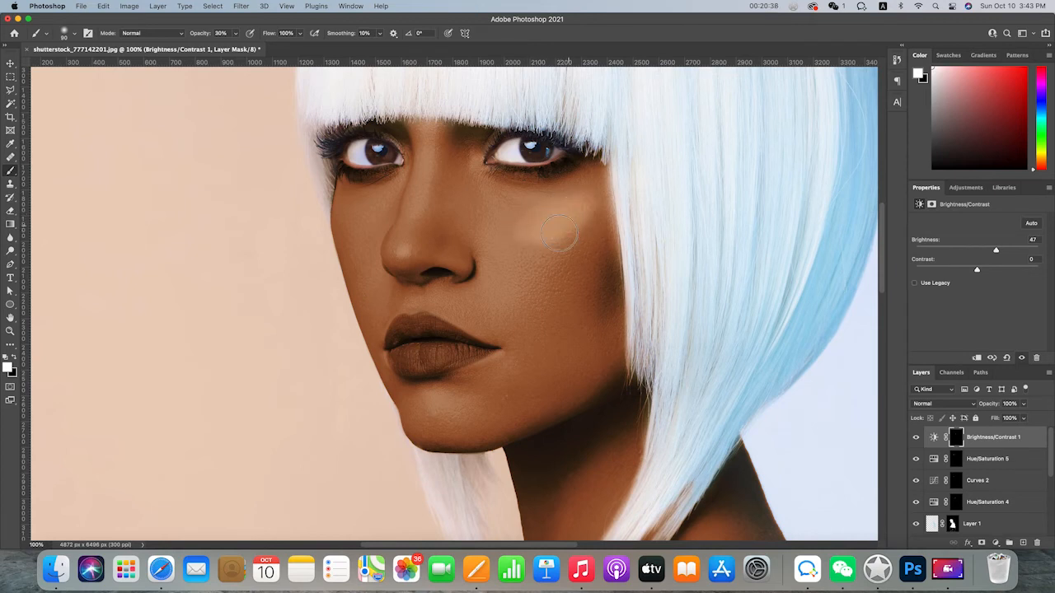
{"action": "left_click_drag", "start_coordinate": [420, 205], "coordinate": [408, 250]}
{"action": "key", "text": "]"}
{"action": "key", "text": "]"}
{"action": "key", "text": "]"}
{"action": "key", "text": "]"}
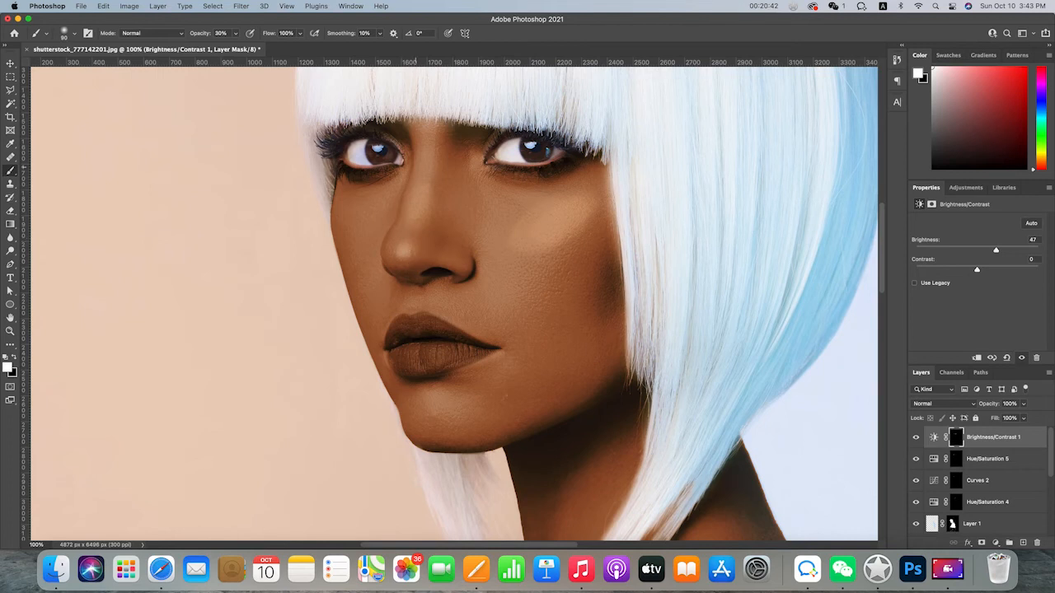
{"action": "mouse_move", "coordinate": [422, 170]}
{"action": "left_mouse_down"}
{"action": "mouse_move", "coordinate": [427, 185]}
{"action": "mouse_move", "coordinate": [430, 171]}
{"action": "left_mouse_up"}
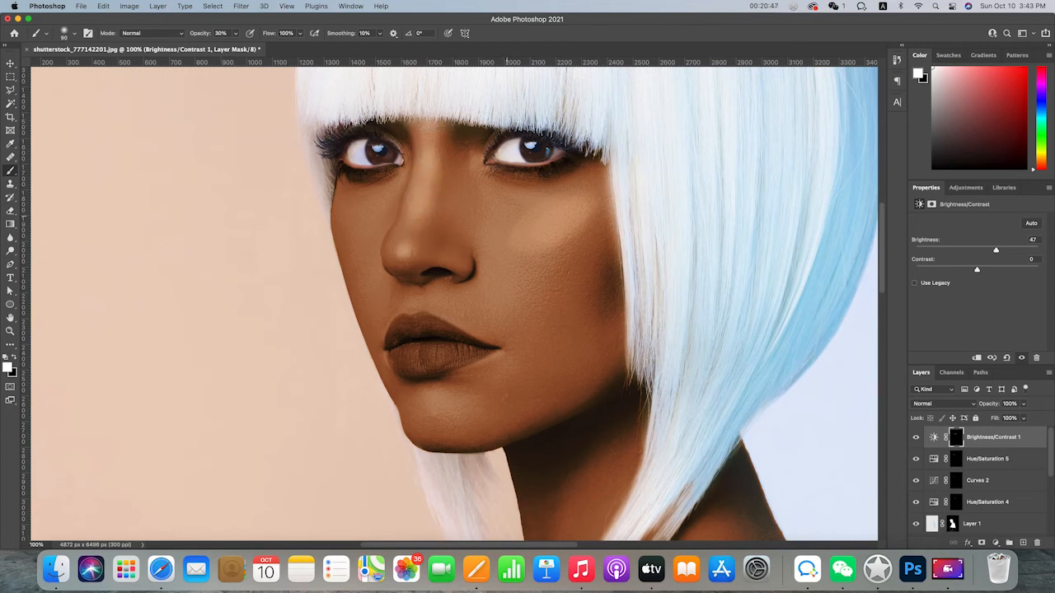
{"action": "mouse_move", "coordinate": [521, 213]}
{"action": "left_mouse_down"}
{"action": "mouse_move", "coordinate": [521, 261]}
{"action": "mouse_move", "coordinate": [546, 240]}
{"action": "mouse_move", "coordinate": [519, 208]}
{"action": "mouse_move", "coordinate": [579, 210]}
{"action": "left_mouse_up"}
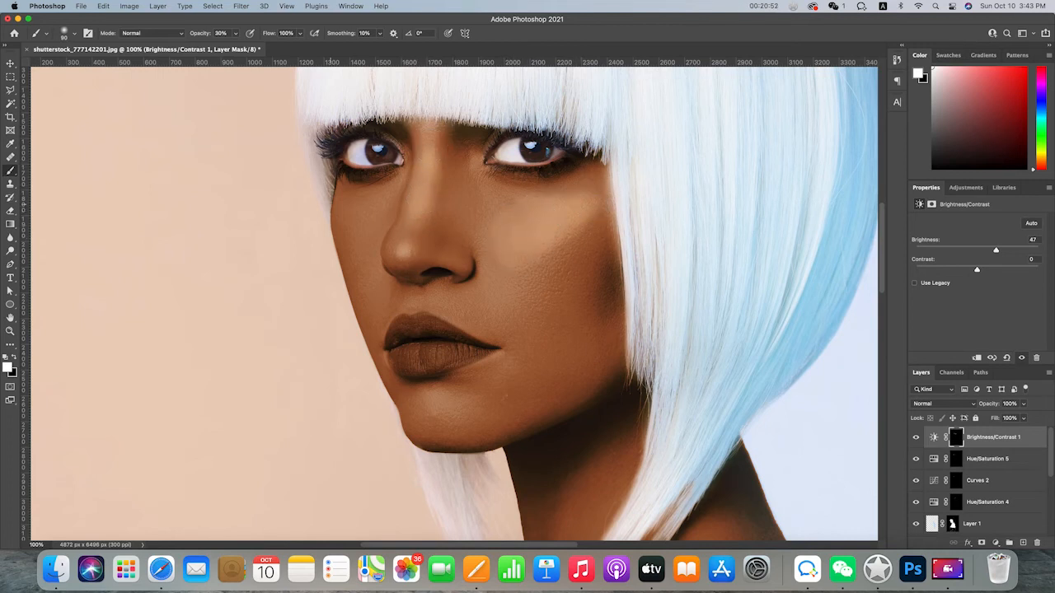
{"action": "mouse_move", "coordinate": [350, 212]}
{"action": "left_mouse_down"}
{"action": "mouse_move", "coordinate": [364, 274]}
{"action": "mouse_move", "coordinate": [361, 221]}
{"action": "mouse_move", "coordinate": [380, 225]}
{"action": "mouse_move", "coordinate": [359, 233]}
{"action": "mouse_move", "coordinate": [349, 204]}
{"action": "left_mouse_up"}
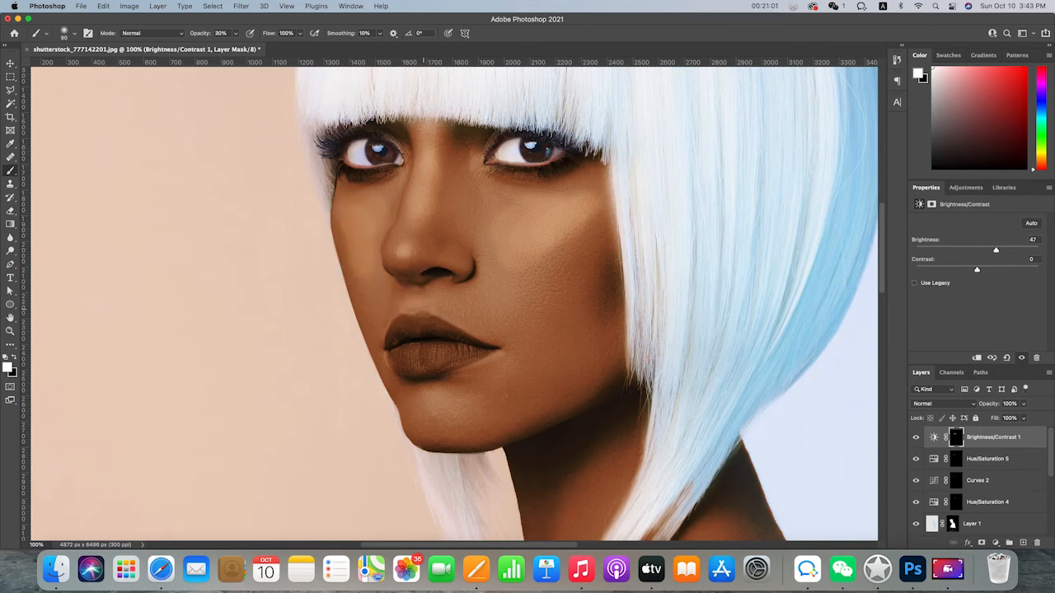
Paint white on the mask with a smaller brush along the upper lip edge and chin, and soften the facial highlights with black.
{"action": "key", "text": "["}
{"action": "key", "text": "["}
{"action": "key", "text": "["}
{"action": "key", "text": "["}
{"action": "key", "text": "["}
{"action": "mouse_move", "coordinate": [423, 305]}
{"action": "left_mouse_down"}
{"action": "mouse_move", "coordinate": [455, 319]}
{"action": "mouse_move", "coordinate": [391, 322]}
{"action": "left_mouse_up"}
{"action": "key", "text": "x"}
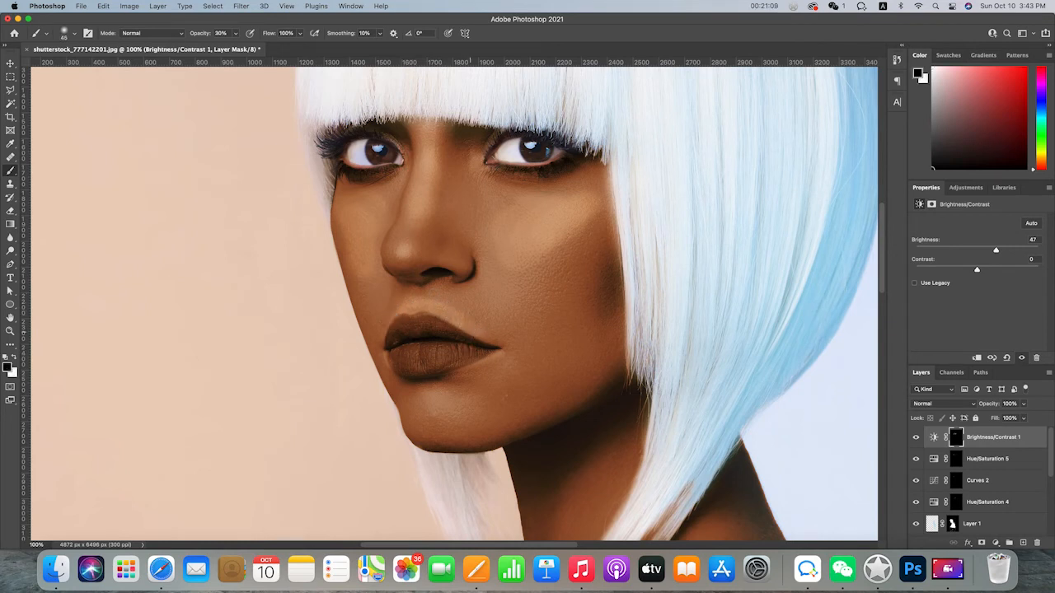
{"action": "key", "text": "]"}
{"action": "key", "text": "bracketright"}
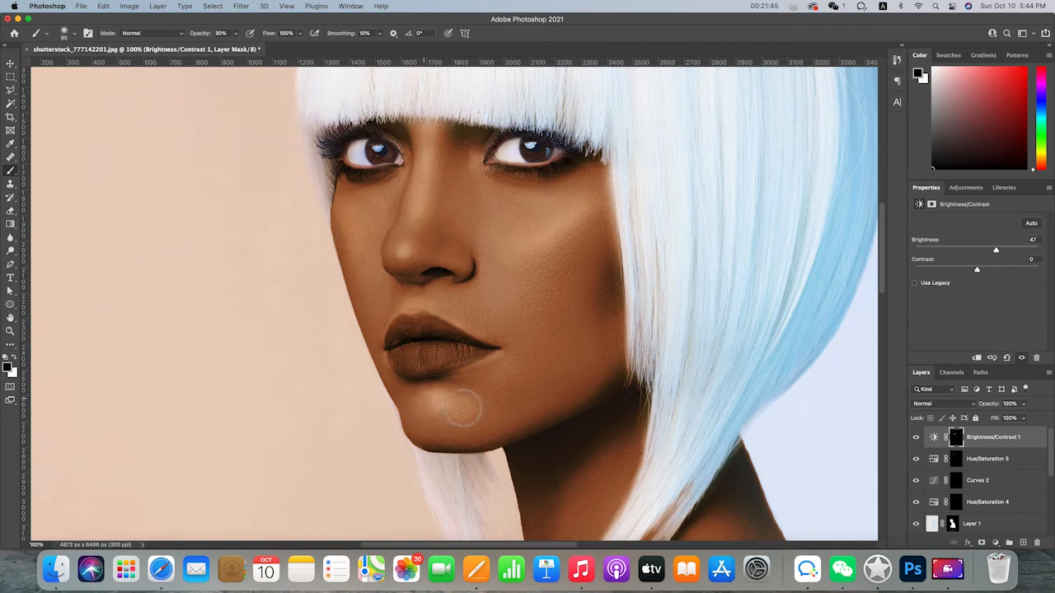
Paint white on the Brightness/Contrast 1 mask over the shoulder, upper arm and collarbone to add highlights.
{"action": "key", "text": "super+minus"}
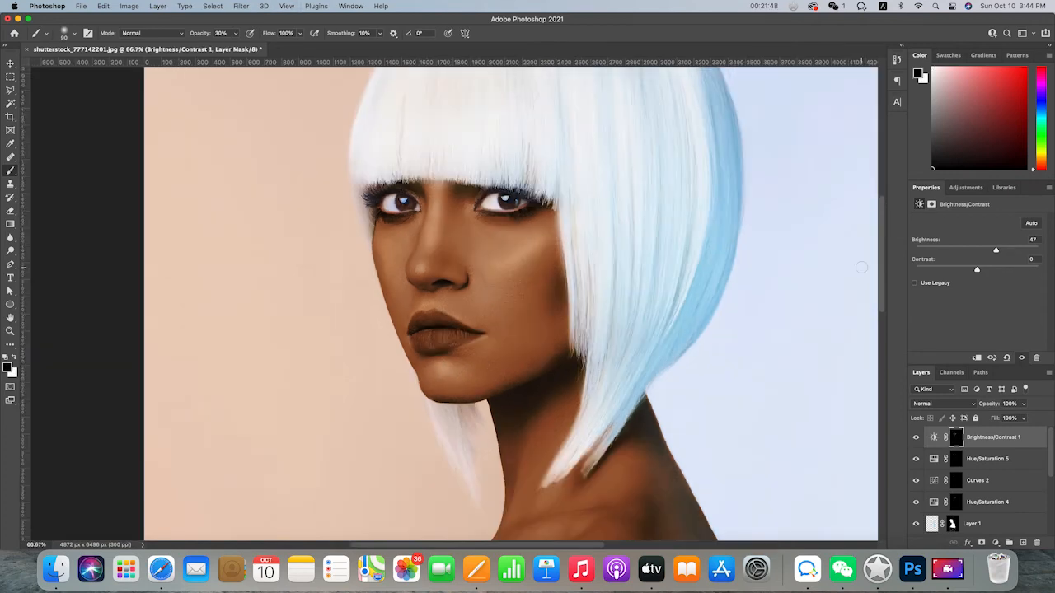
{"action": "left_click_drag", "start_coordinate": [884, 250], "coordinate": [884, 313]}
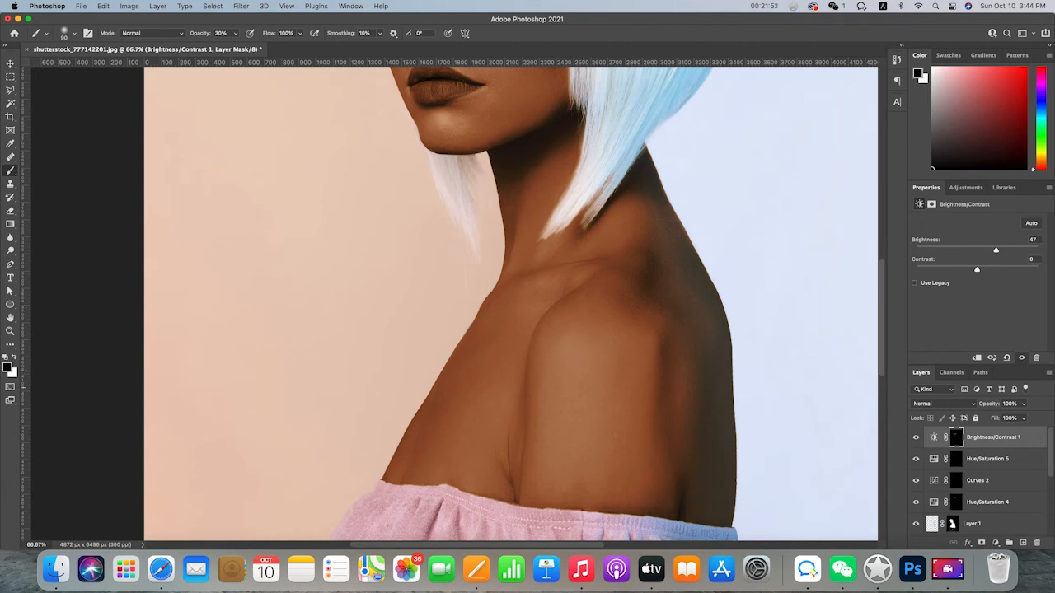
{"action": "key", "text": "x"}
{"action": "mouse_move", "coordinate": [569, 346]}
{"action": "left_mouse_down"}
{"action": "mouse_move", "coordinate": [605, 381]}
{"action": "mouse_move", "coordinate": [581, 452]}
{"action": "left_mouse_up"}
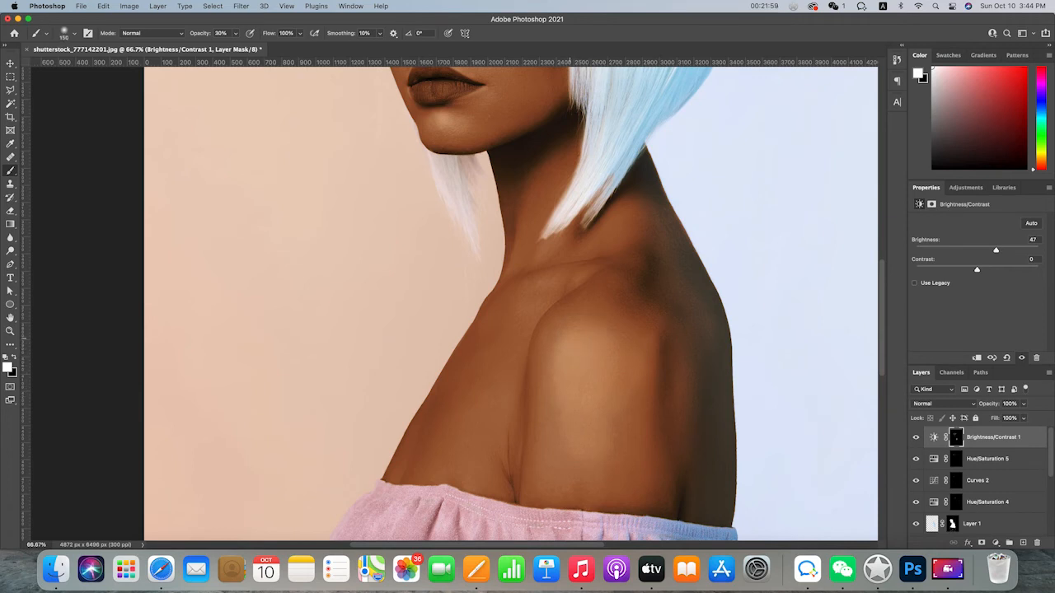
{"action": "mouse_move", "coordinate": [554, 284]}
{"action": "left_mouse_down"}
{"action": "mouse_move", "coordinate": [532, 285]}
{"action": "mouse_move", "coordinate": [547, 279]}
{"action": "mouse_move", "coordinate": [541, 252]}
{"action": "mouse_move", "coordinate": [619, 229]}
{"action": "mouse_move", "coordinate": [586, 253]}
{"action": "mouse_move", "coordinate": [570, 275]}
{"action": "mouse_move", "coordinate": [577, 280]}
{"action": "left_mouse_up"}
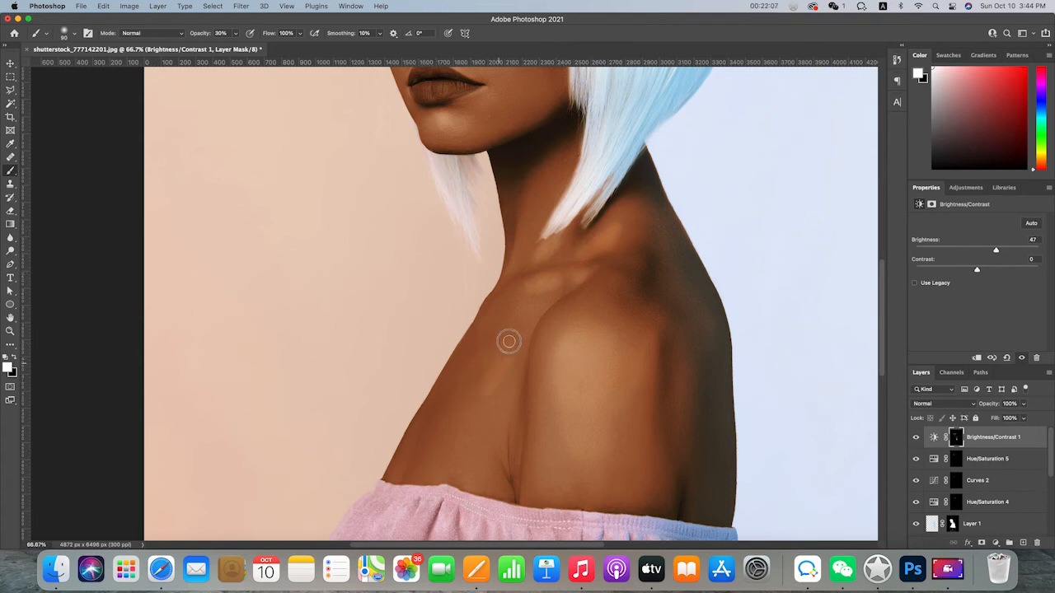
Reduce the collarbone and neck highlights by painting black on the mask with a large soft brush at reduced opacity.
{"action": "key", "text": "bracketright"}
{"action": "key", "text": "bracketright"}
{"action": "key", "text": "bracketright"}
{"action": "key", "text": "bracketright"}
{"action": "key", "text": "bracketright"}
{"action": "key", "text": "bracketright"}
{"action": "key", "text": "x"}
{"action": "mouse_move", "coordinate": [514, 328]}
{"action": "left_mouse_down"}
{"action": "mouse_move", "coordinate": [487, 401]}
{"action": "mouse_move", "coordinate": [498, 323]}
{"action": "mouse_move", "coordinate": [534, 304]}
{"action": "mouse_move", "coordinate": [518, 297]}
{"action": "mouse_move", "coordinate": [527, 293]}
{"action": "left_mouse_up"}
{"action": "mouse_move", "coordinate": [626, 220]}
{"action": "left_mouse_down"}
{"action": "mouse_move", "coordinate": [579, 258]}
{"action": "mouse_move", "coordinate": [602, 242]}
{"action": "mouse_move", "coordinate": [586, 277]}
{"action": "mouse_move", "coordinate": [542, 251]}
{"action": "left_mouse_up"}
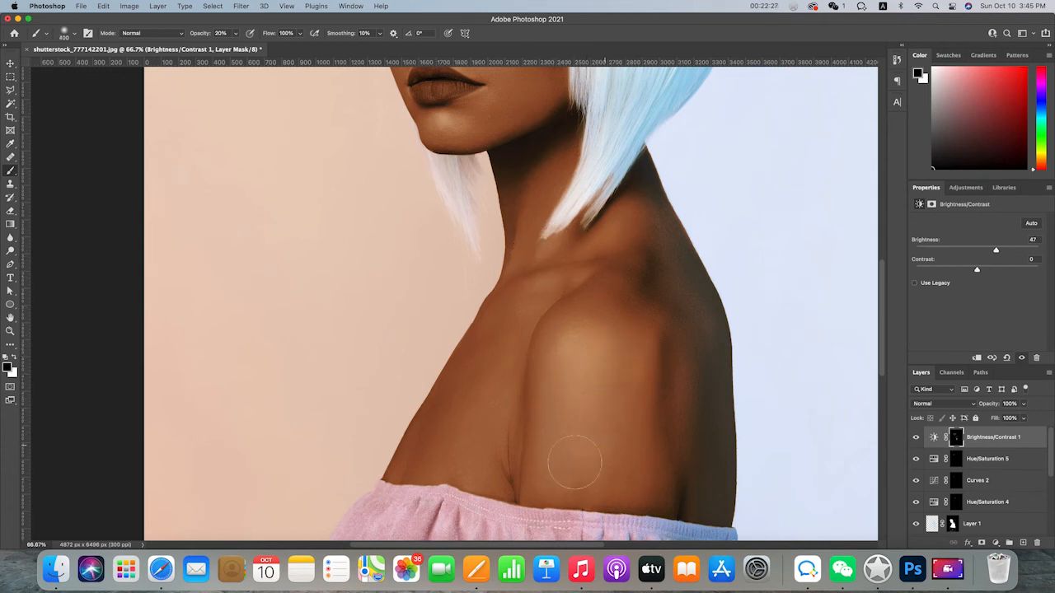
{"action": "key", "text": "super+minus"}
{"action": "key", "text": "super+minus"}
{"action": "key", "text": "super+minus"}
{"action": "key", "text": "super+minus"}
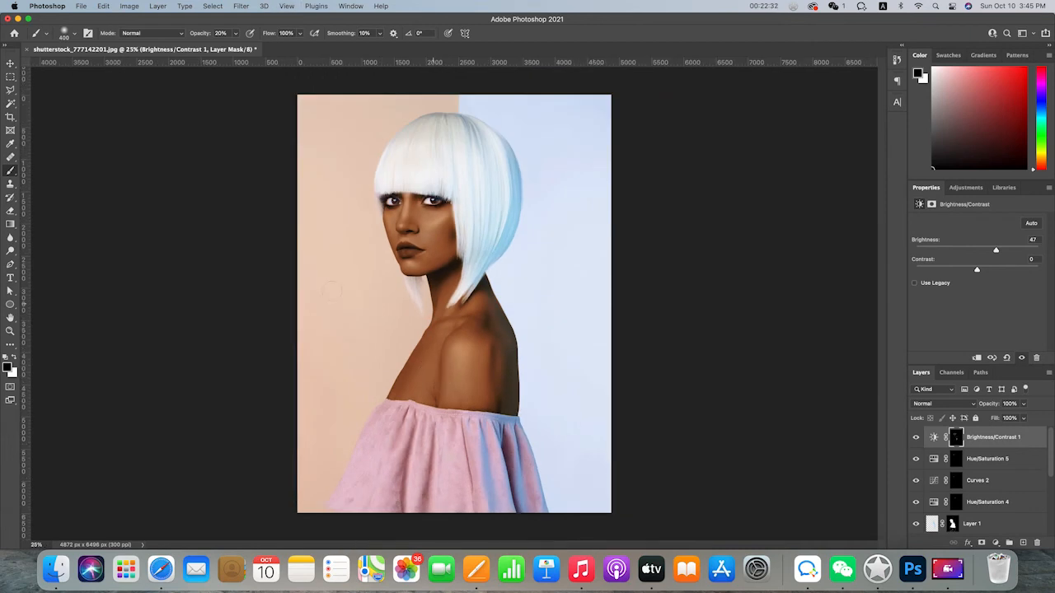
{"action": "left_click", "coordinate": [10, 63]}
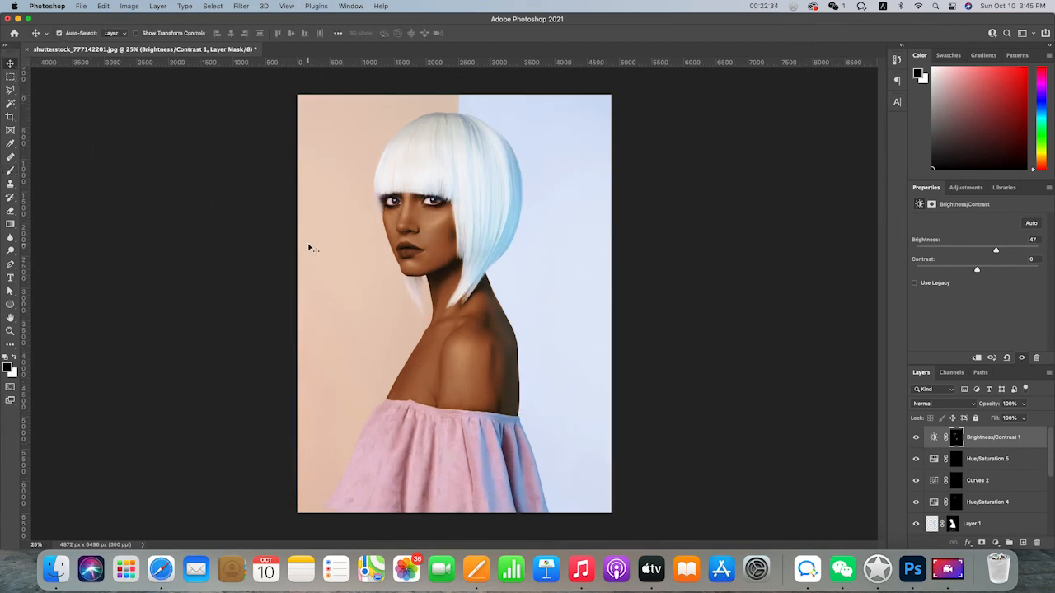
{"action": "key", "text": "super+plus"}
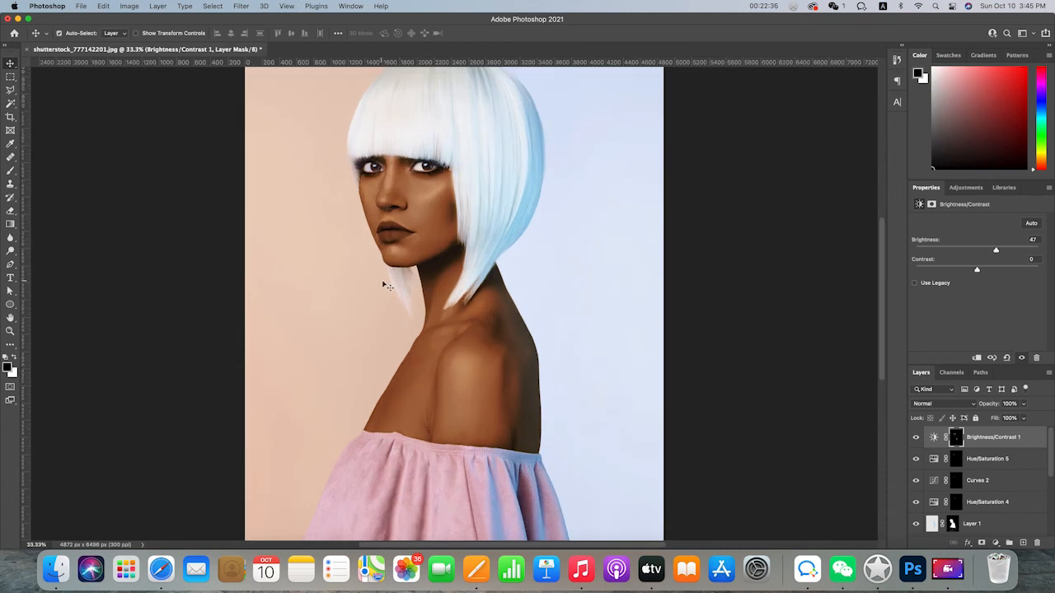
Add a new empty layer above the Brightness/Contrast 1 adjustment layer.
{"action": "scroll", "coordinate": [385, 286], "scroll_direction": "left", "scroll_amount": 2}
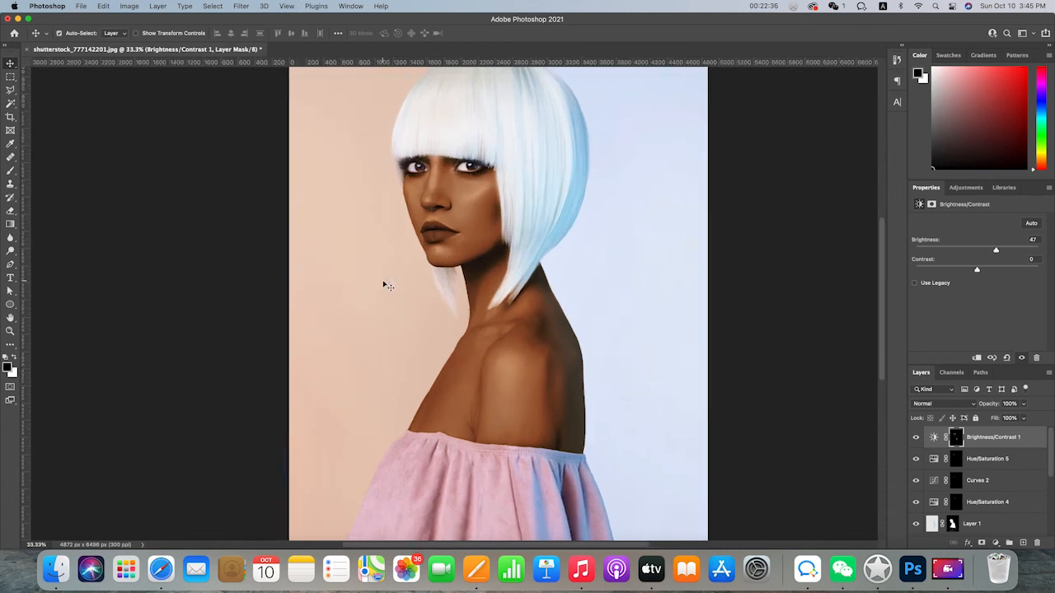
{"action": "left_click", "coordinate": [996, 542]}
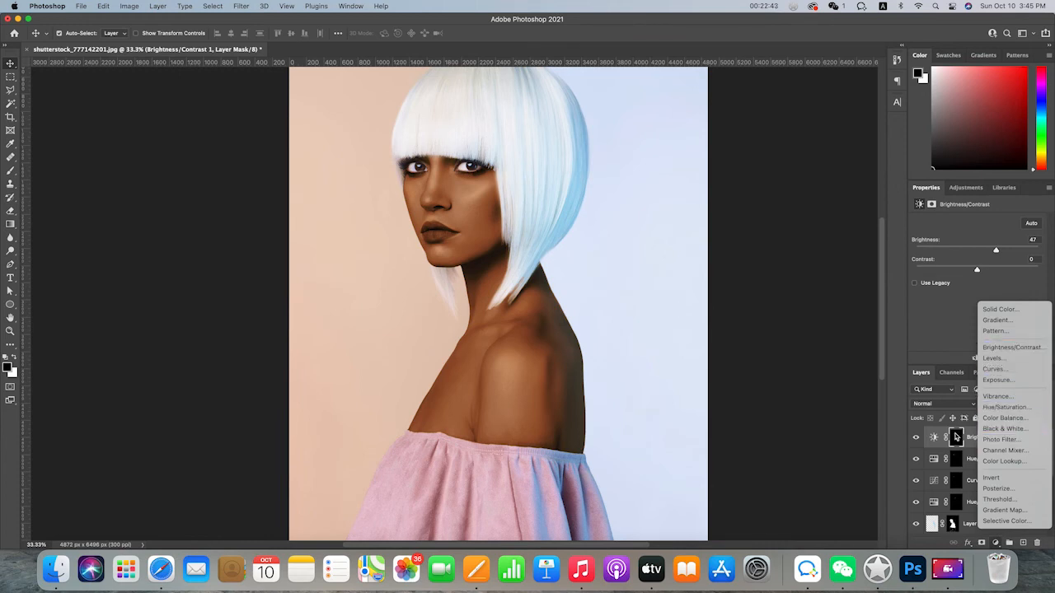
{"action": "left_click", "coordinate": [955, 335]}
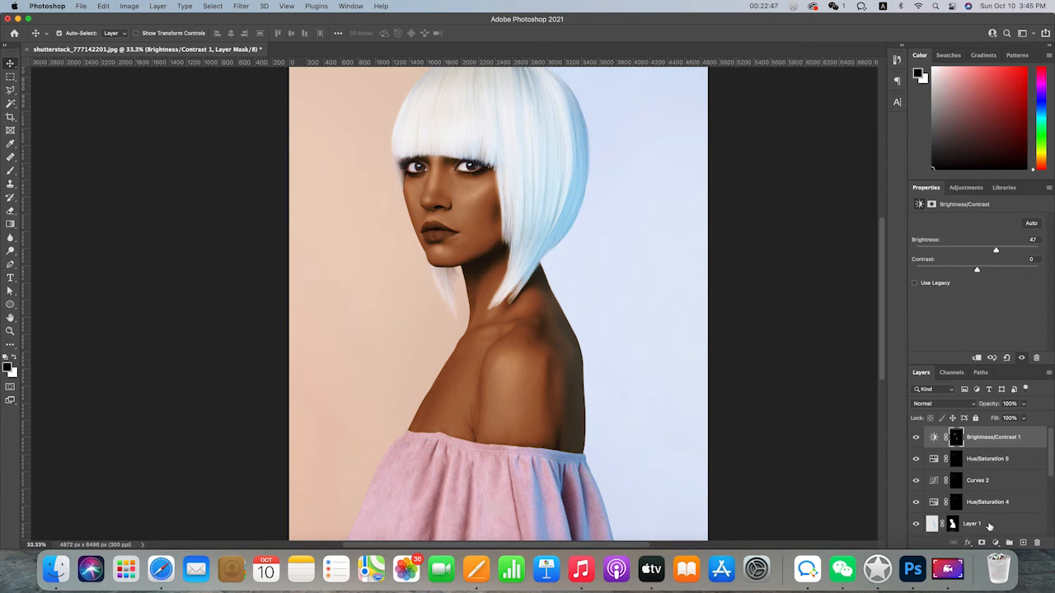
{"action": "left_click", "coordinate": [1023, 543]}
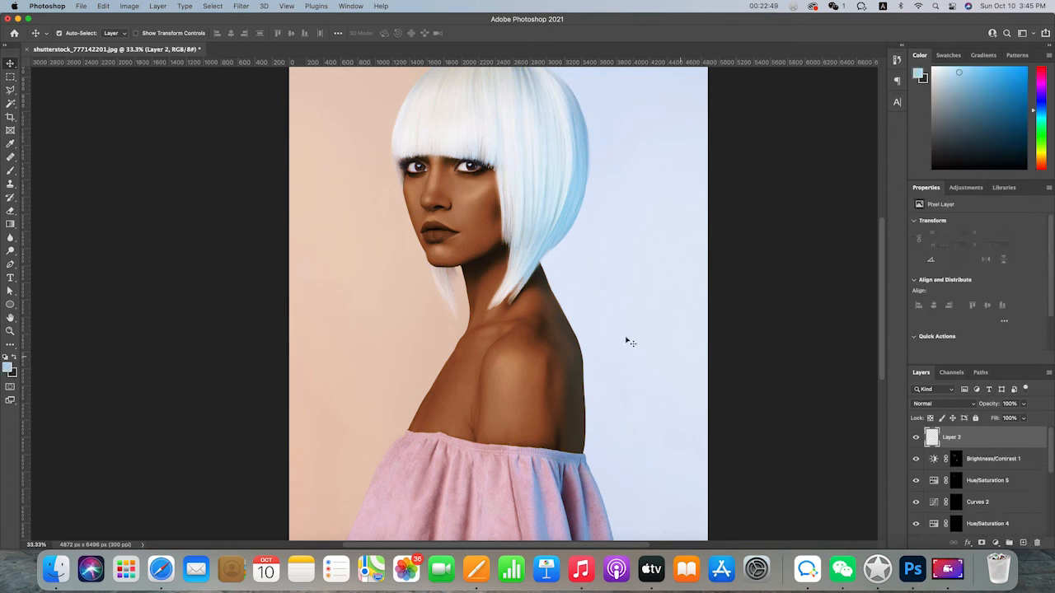
Sample a brown skin tone from the cheek beside the hair, setting #703d20 as the brush colour.
{"action": "scroll", "coordinate": [501, 340], "scroll_direction": "left", "scroll_amount": 2}
{"action": "key", "text": "b"}
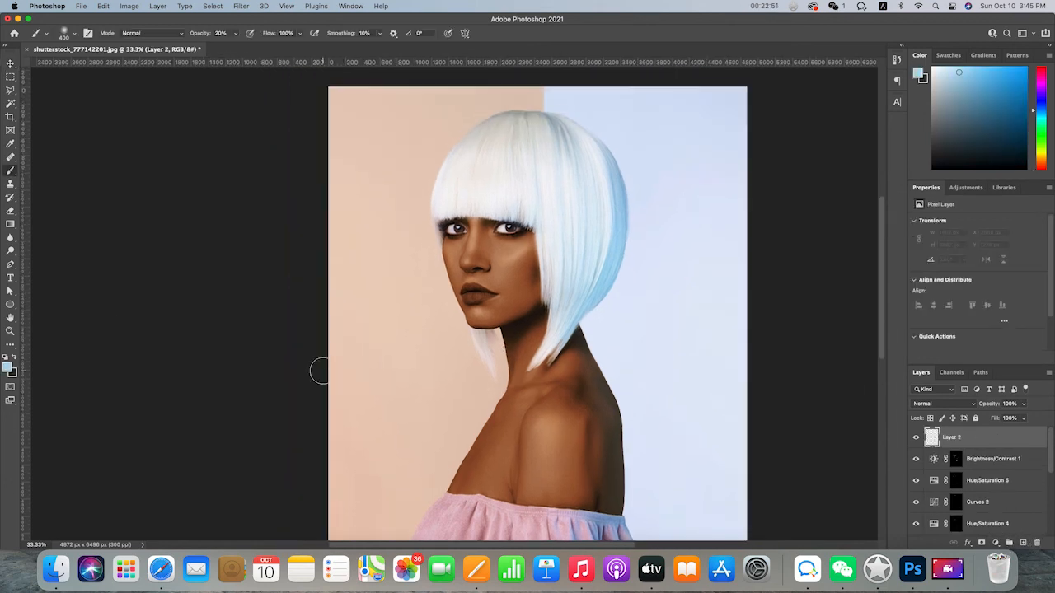
{"action": "scroll", "coordinate": [547, 293], "scroll_direction": "right", "scroll_amount": 2}
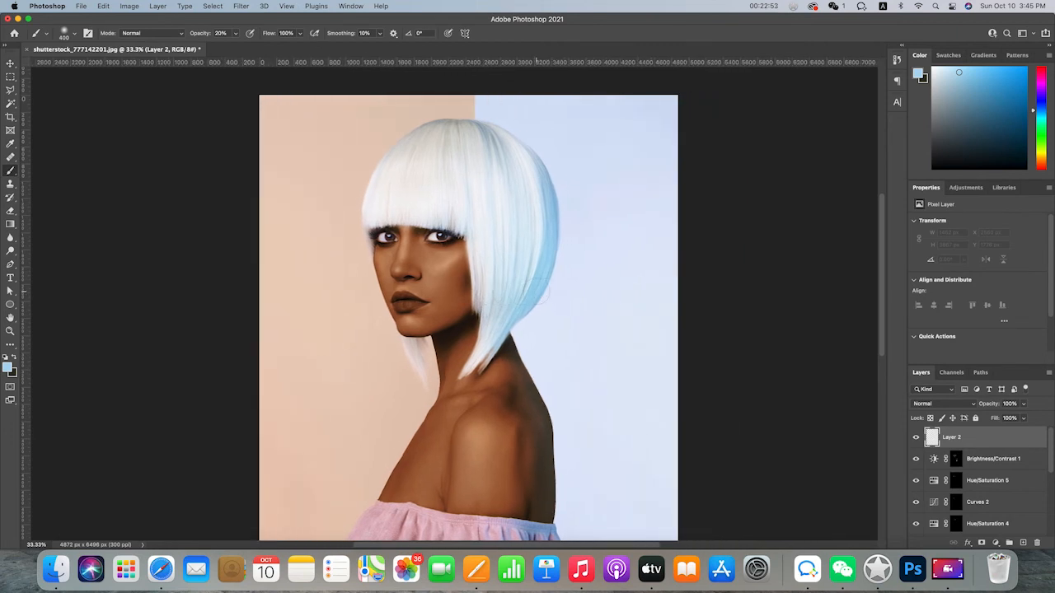
{"action": "left_click", "coordinate": [476, 280], "text": "alt"}
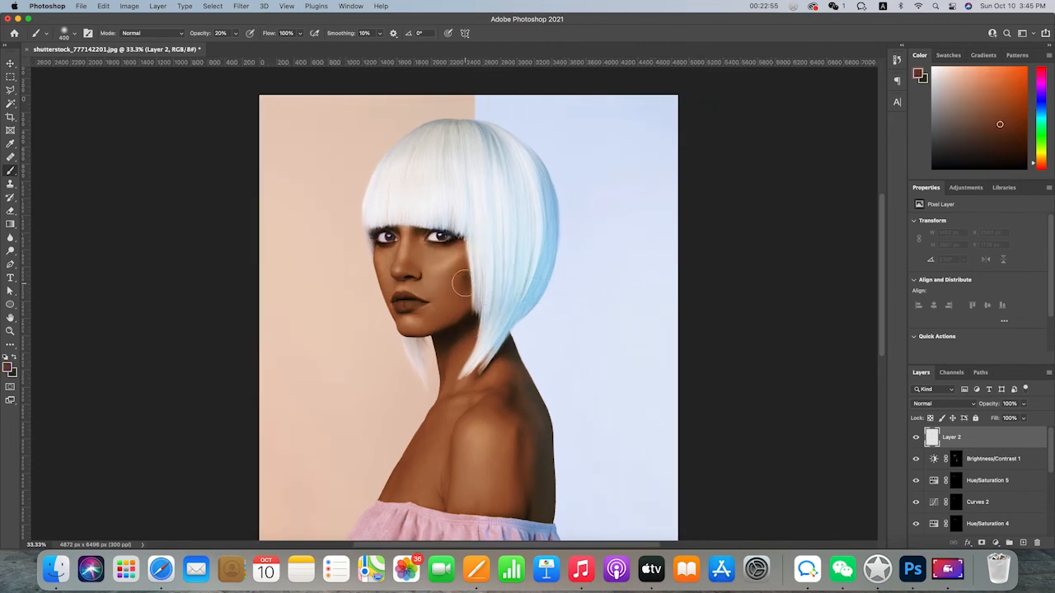
{"action": "left_click", "coordinate": [9, 369]}
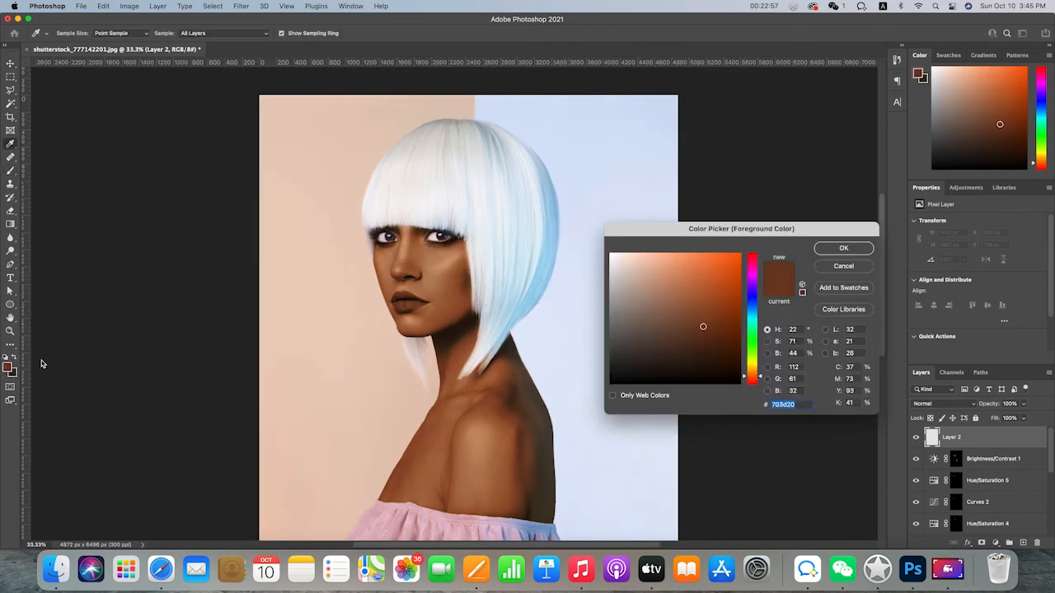
{"action": "left_click", "coordinate": [844, 248]}
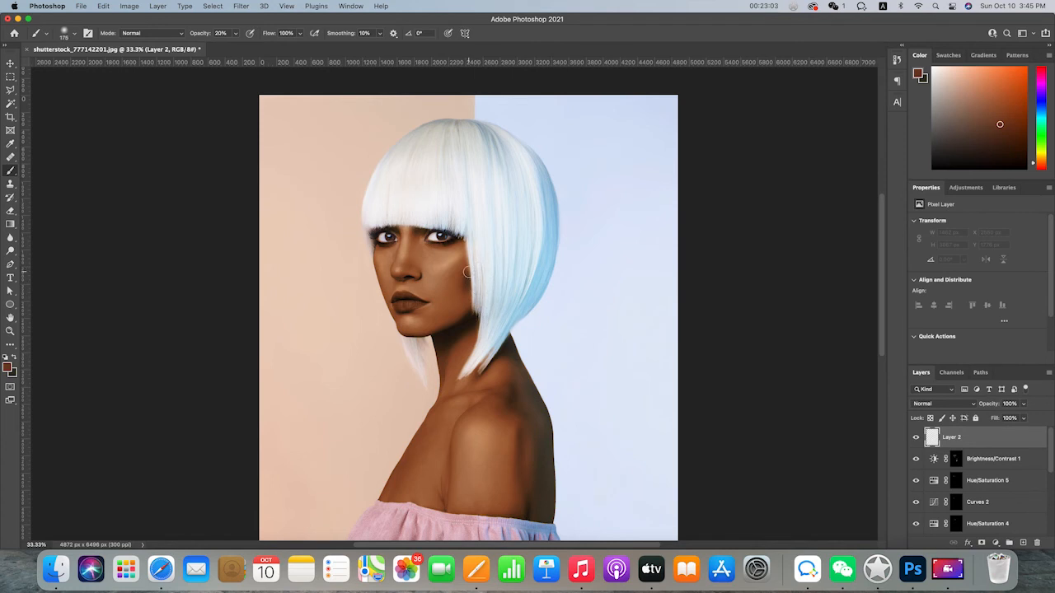
Paint brown at 20% opacity on the cheek beside the hair and across the face, undoing the misplaced strokes.
{"action": "mouse_move", "coordinate": [467, 273]}
{"action": "left_mouse_down"}
{"action": "mouse_move", "coordinate": [454, 297]}
{"action": "mouse_move", "coordinate": [468, 274]}
{"action": "left_mouse_up"}
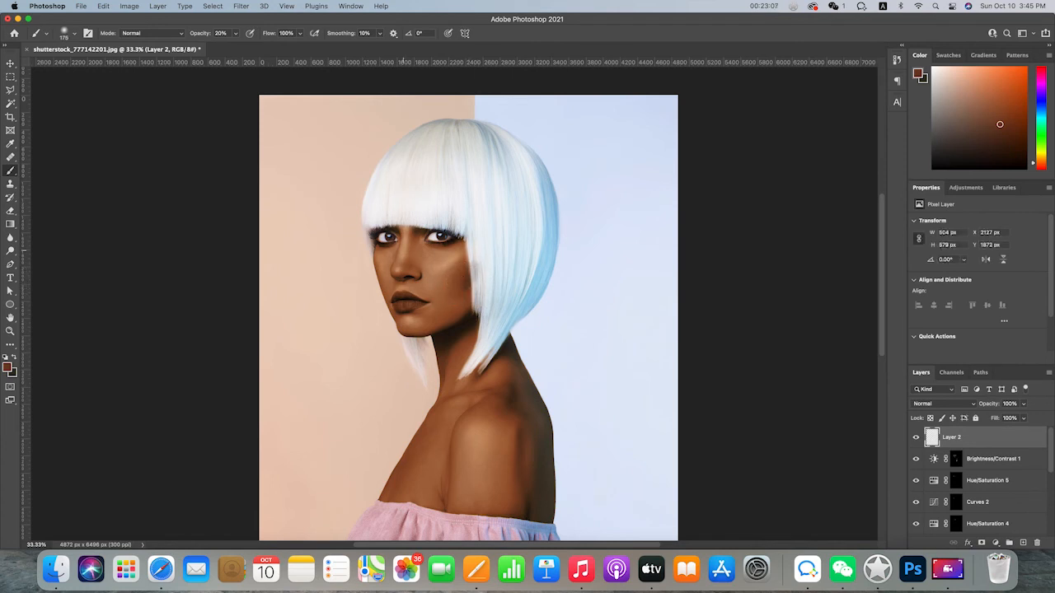
{"action": "mouse_move", "coordinate": [414, 239]}
{"action": "left_mouse_down"}
{"action": "mouse_move", "coordinate": [416, 250]}
{"action": "mouse_move", "coordinate": [423, 232]}
{"action": "mouse_move", "coordinate": [411, 261]}
{"action": "mouse_move", "coordinate": [381, 262]}
{"action": "mouse_move", "coordinate": [381, 292]}
{"action": "left_mouse_up"}
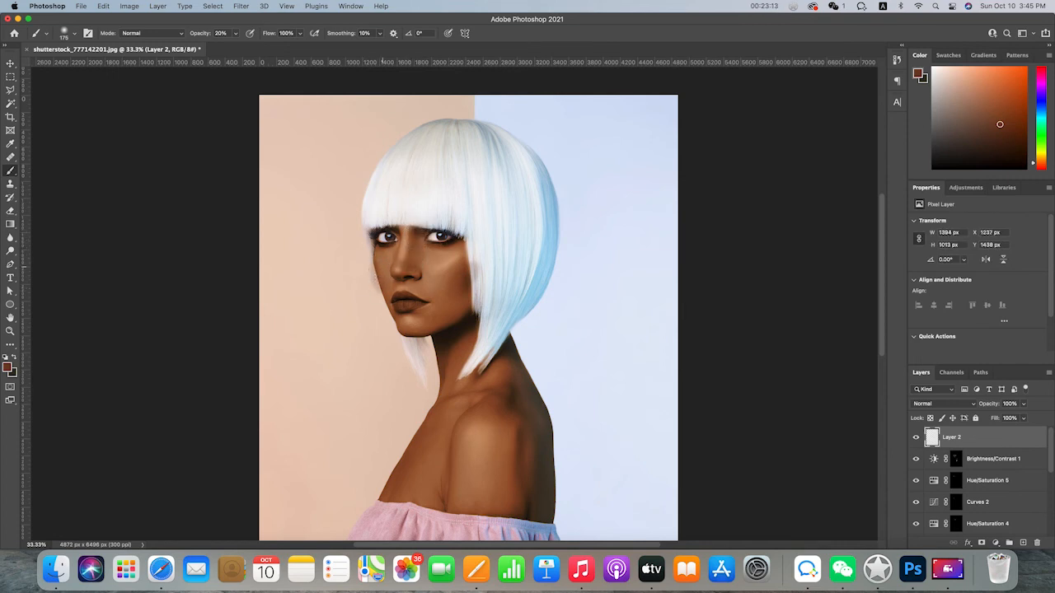
{"action": "key", "text": "super+z"}
{"action": "left_click_drag", "start_coordinate": [390, 250], "coordinate": [392, 248]}
{"action": "key", "text": "super+z"}
Paint the brown over the neck, shoulder and upper arm on Layer 2 with a 175 px brush.
{"action": "key", "text": "bracketleft"}
{"action": "key", "text": "bracketleft"}
{"action": "key", "text": "bracketleft"}
{"action": "key", "text": "bracketleft"}
{"action": "key", "text": "bracketright"}
{"action": "key", "text": "bracketright"}
{"action": "key", "text": "bracketright"}
{"action": "key", "text": "bracketright"}
{"action": "mouse_move", "coordinate": [460, 343]}
{"action": "left_mouse_down"}
{"action": "mouse_move", "coordinate": [488, 407]}
{"action": "mouse_move", "coordinate": [523, 433]}
{"action": "mouse_move", "coordinate": [504, 508]}
{"action": "mouse_move", "coordinate": [499, 485]}
{"action": "mouse_move", "coordinate": [450, 508]}
{"action": "mouse_move", "coordinate": [454, 452]}
{"action": "mouse_move", "coordinate": [448, 481]}
{"action": "mouse_move", "coordinate": [449, 454]}
{"action": "mouse_move", "coordinate": [408, 472]}
{"action": "mouse_move", "coordinate": [430, 433]}
{"action": "mouse_move", "coordinate": [397, 491]}
{"action": "mouse_move", "coordinate": [451, 392]}
{"action": "mouse_move", "coordinate": [480, 390]}
{"action": "left_mouse_up"}
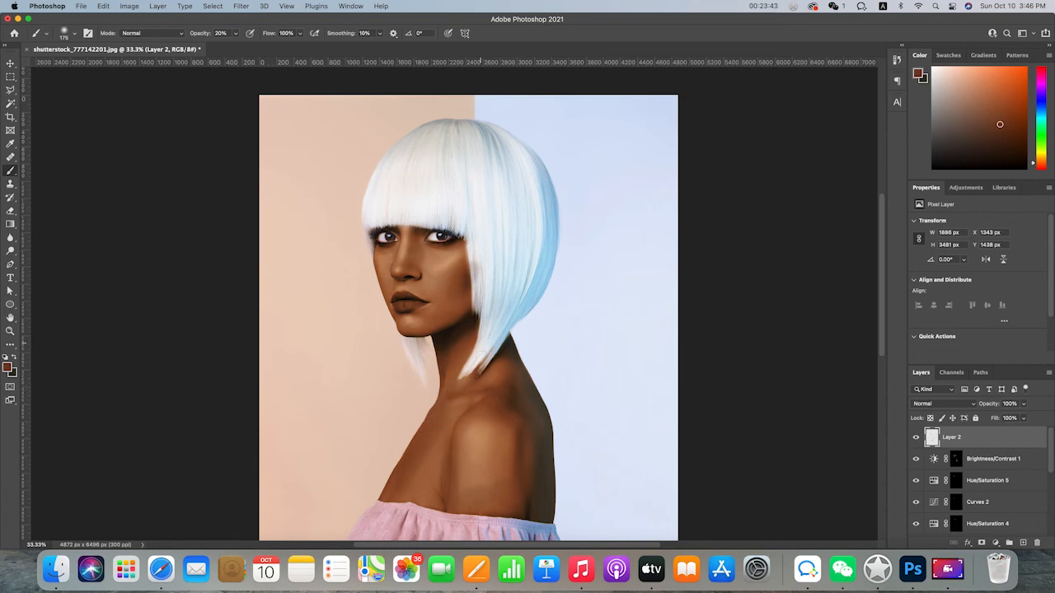
Set the blend mode of Layer 2 to Multiply.
{"action": "key", "text": "e"}
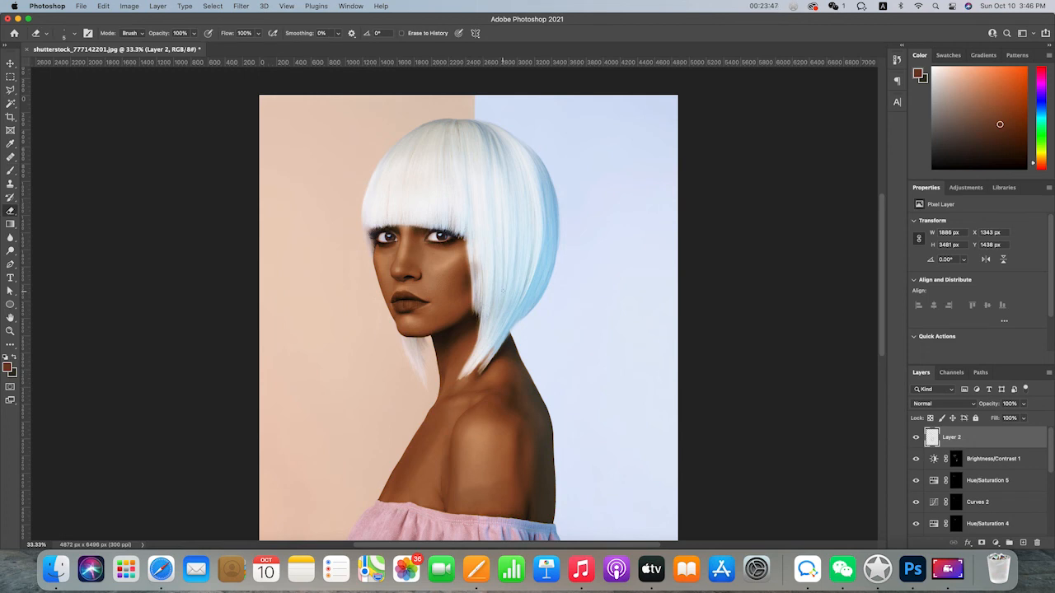
{"action": "left_click", "coordinate": [960, 406]}
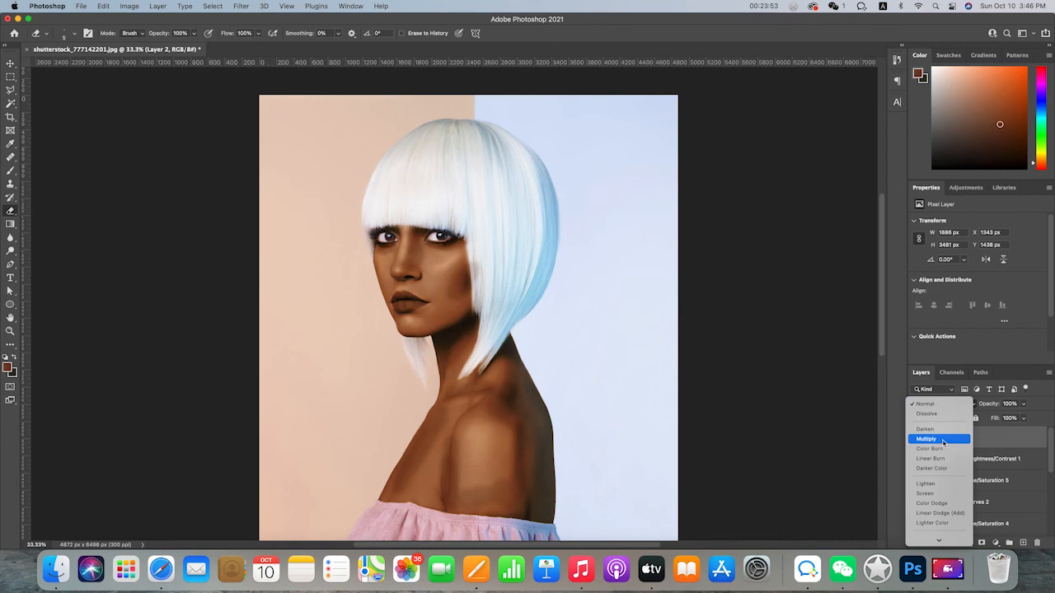
{"action": "left_click", "coordinate": [943, 443]}
{"action": "scroll", "coordinate": [471, 289], "scroll_direction": "down", "scroll_amount": 1}
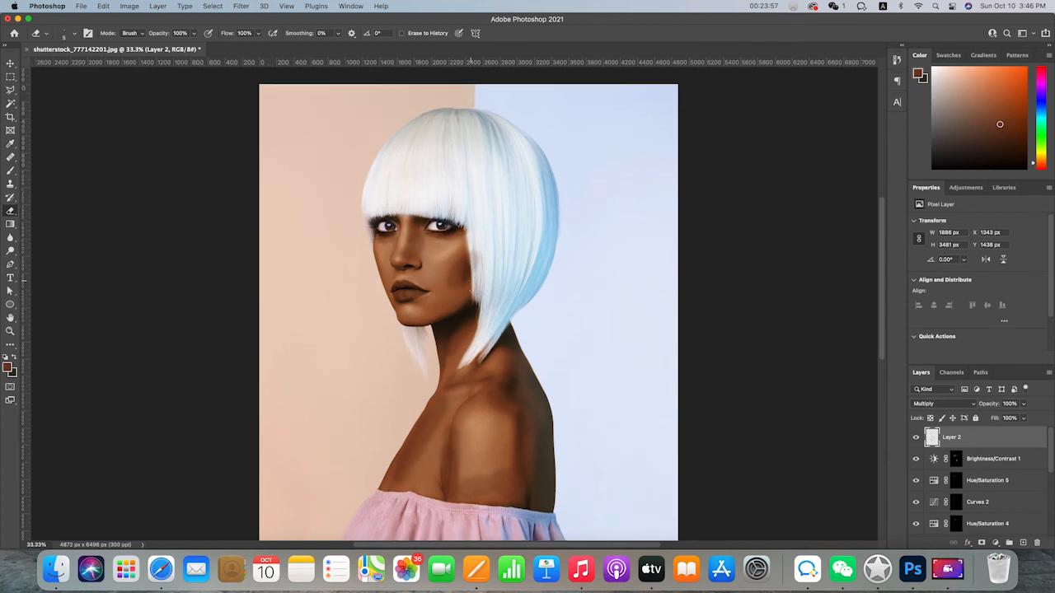
Apply a Gaussian Blur with a 28.9 pixel radius to the painted shading on Layer 2.
{"action": "left_click", "coordinate": [10, 63]}
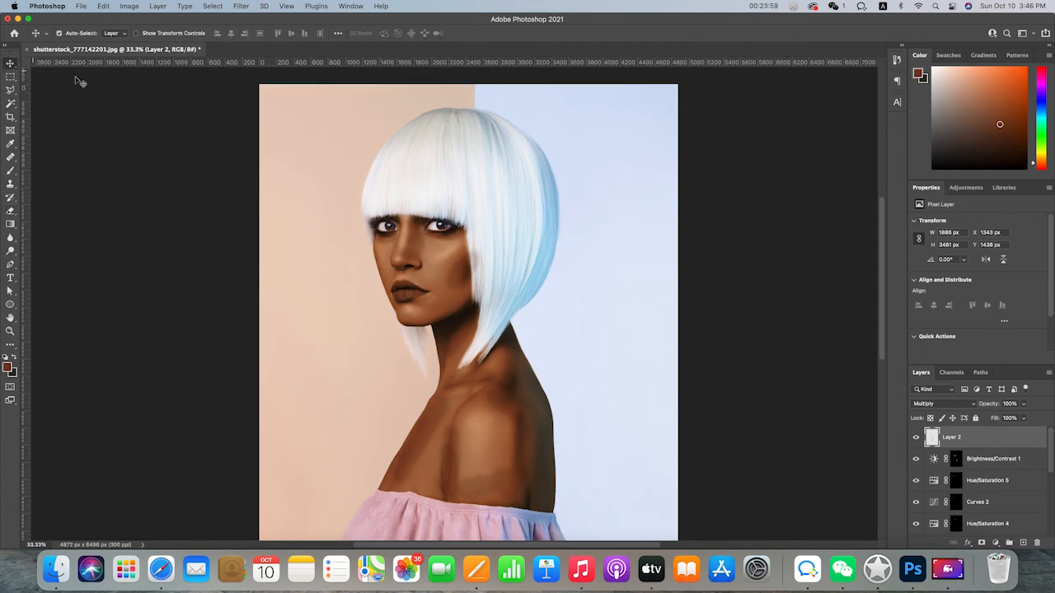
{"action": "left_click", "coordinate": [248, 7]}
{"action": "mouse_move", "coordinate": [296, 140]}
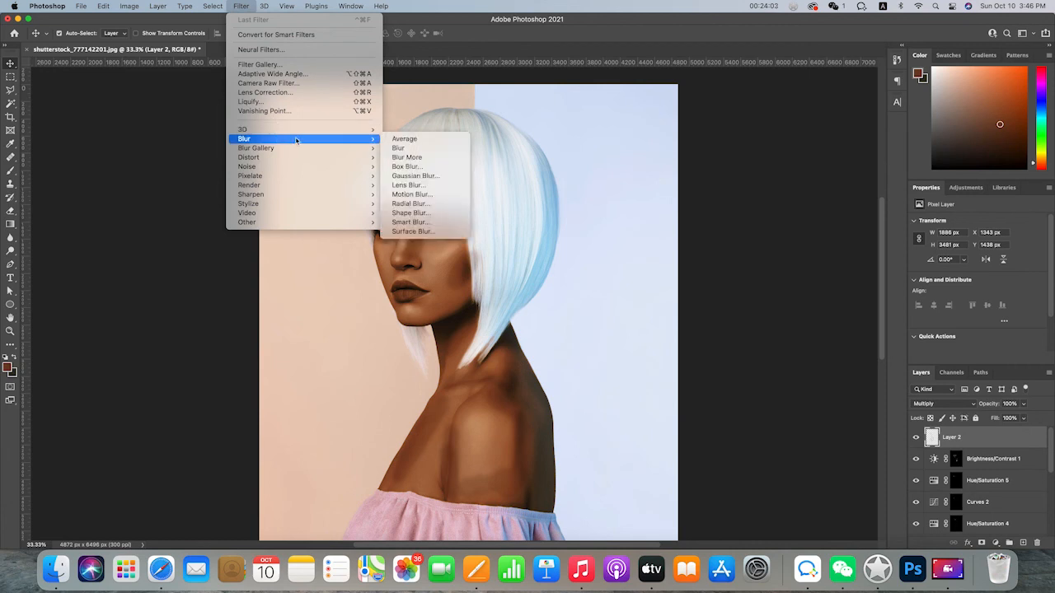
{"action": "left_click", "coordinate": [424, 177]}
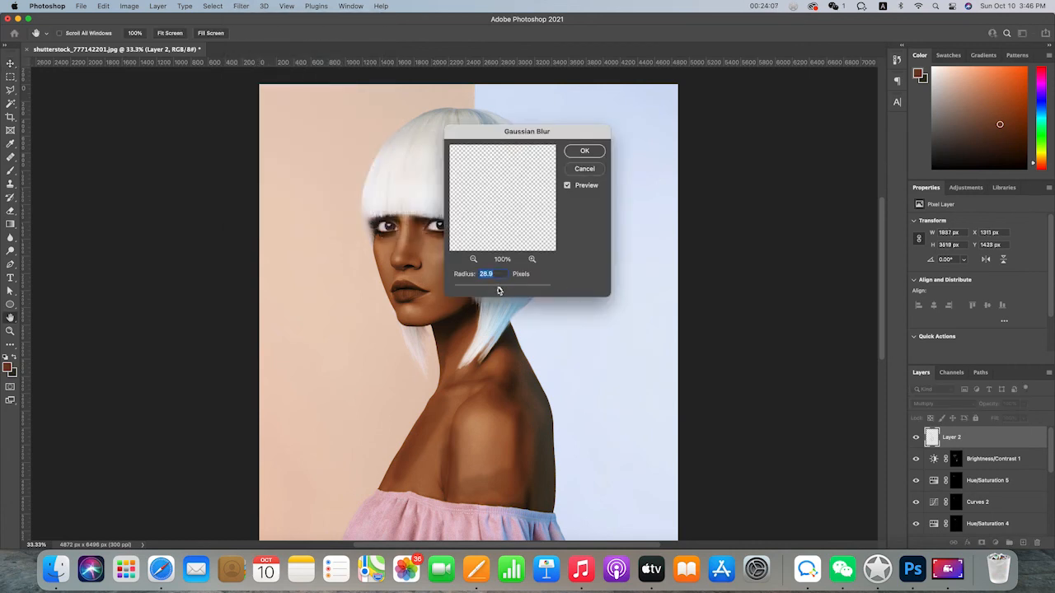
{"action": "left_click_drag", "start_coordinate": [536, 131], "coordinate": [653, 162]}
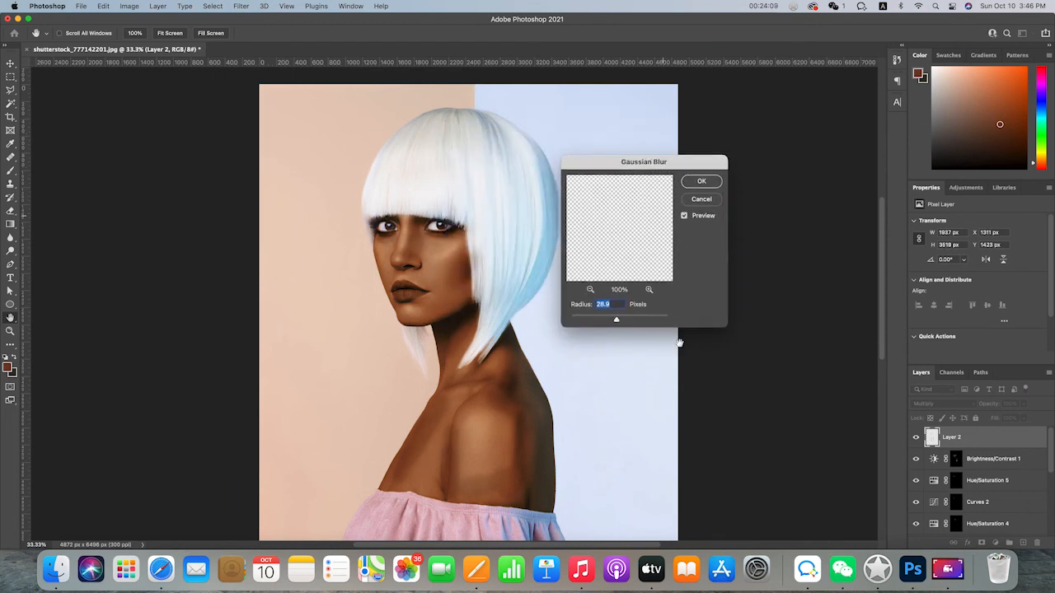
{"action": "left_click", "coordinate": [702, 181]}
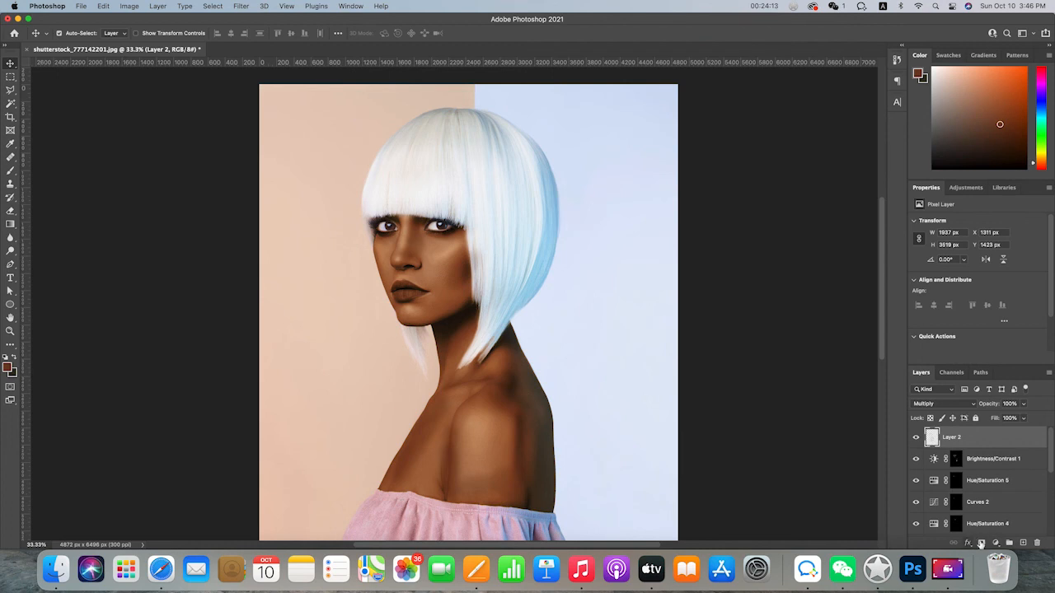
Add a mask to Layer 2 and paint black with a 400 px brush at 20% opacity over the upper arm and face.
{"action": "left_click", "coordinate": [995, 543]}
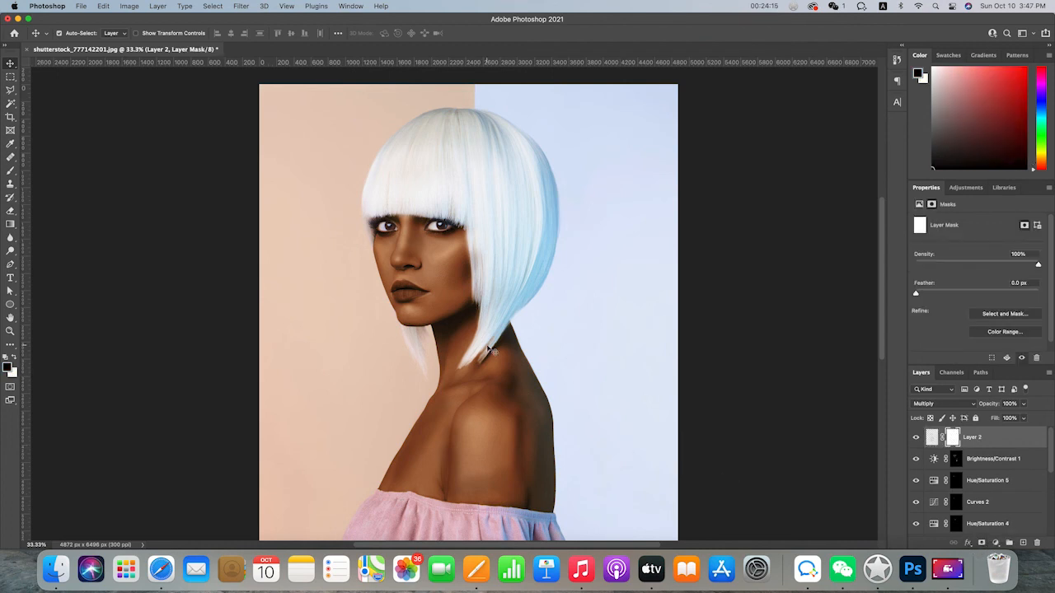
{"action": "key", "text": "b"}
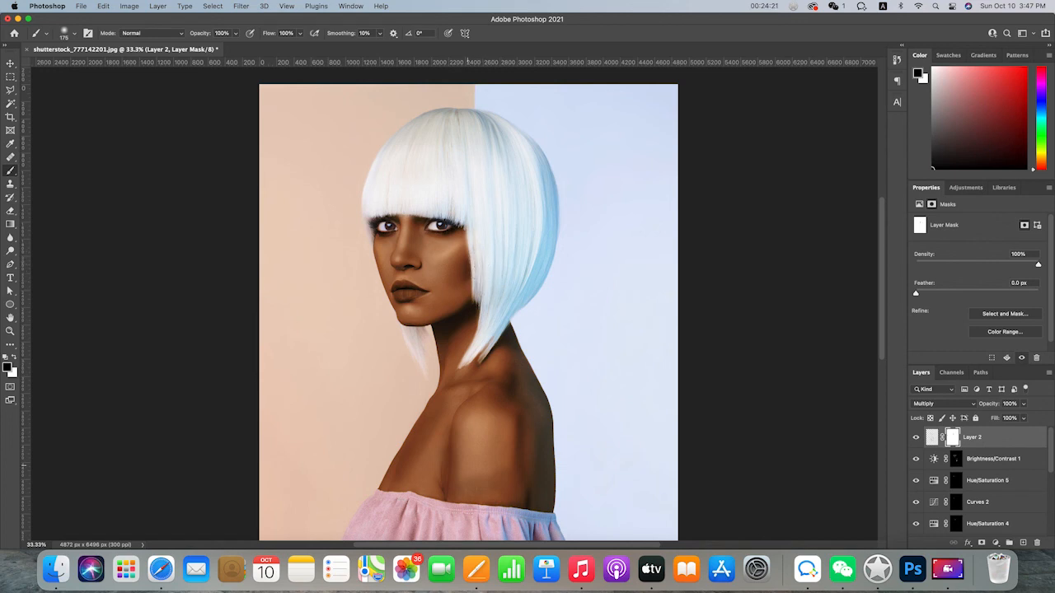
{"action": "key", "text": "bracketright"}
{"action": "key", "text": "bracketright"}
{"action": "key", "text": "bracketright"}
{"action": "key", "text": "bracketright"}
{"action": "key", "text": "bracketright"}
{"action": "key", "text": "bracketright"}
{"action": "key", "text": "bracketright"}
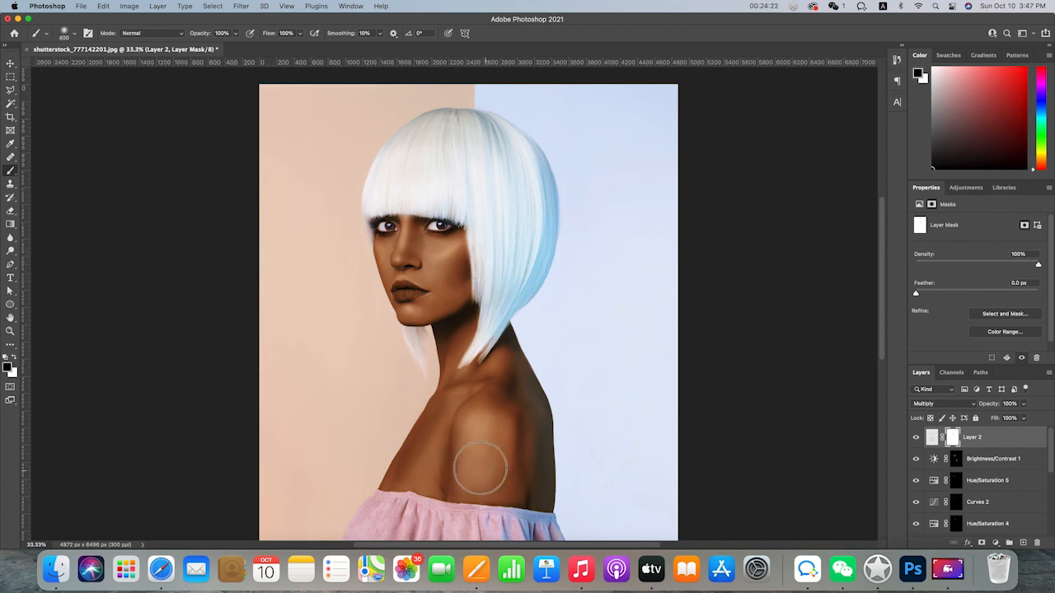
{"action": "key", "text": "2"}
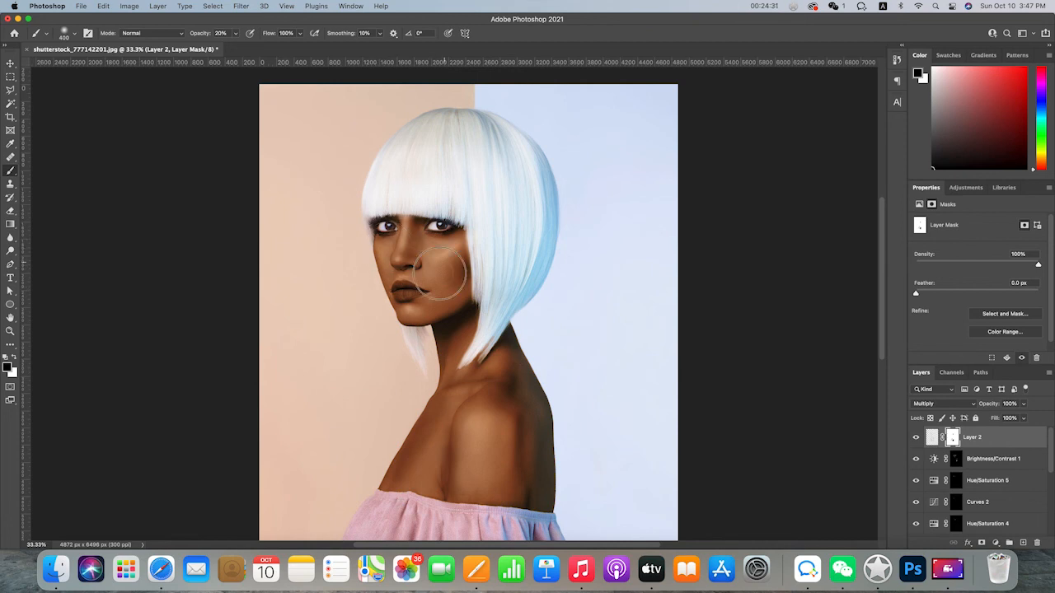
{"action": "mouse_move", "coordinate": [409, 239]}
{"action": "left_mouse_down"}
{"action": "mouse_move", "coordinate": [386, 260]}
{"action": "mouse_move", "coordinate": [393, 256]}
{"action": "left_mouse_up"}
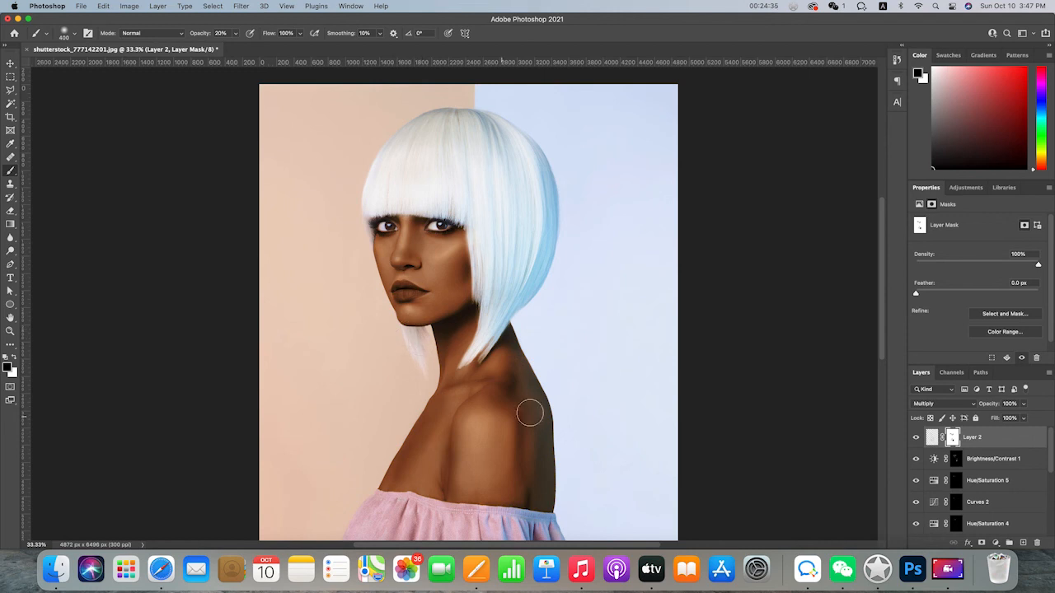
Examine the whole portrait and the edges where the hair meets the face, neck and shoulder.
{"action": "key", "text": "super+minus"}
{"action": "key", "text": "super+minus"}
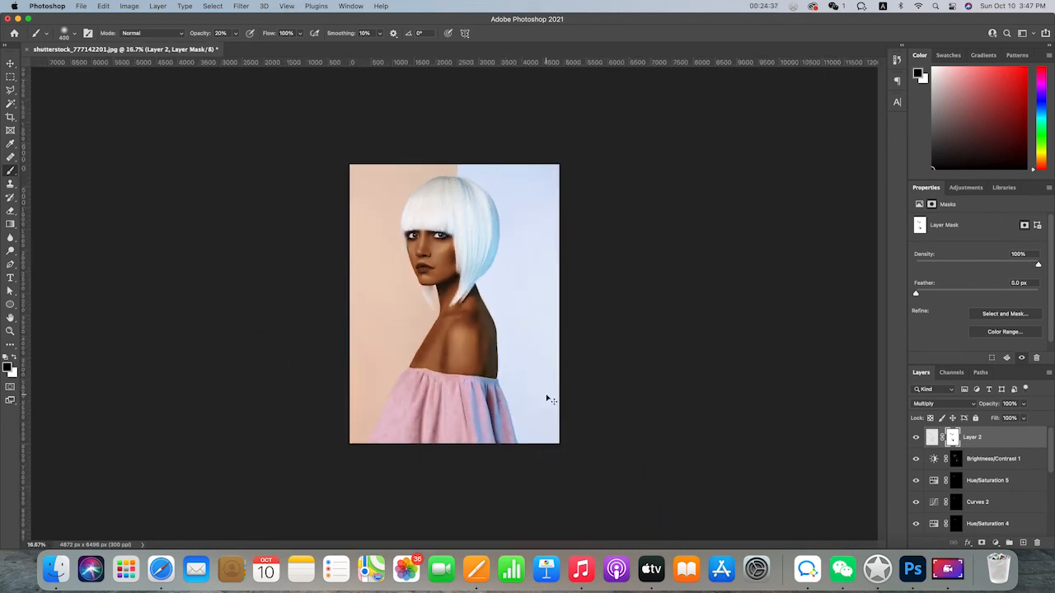
{"action": "key", "text": "super+equal"}
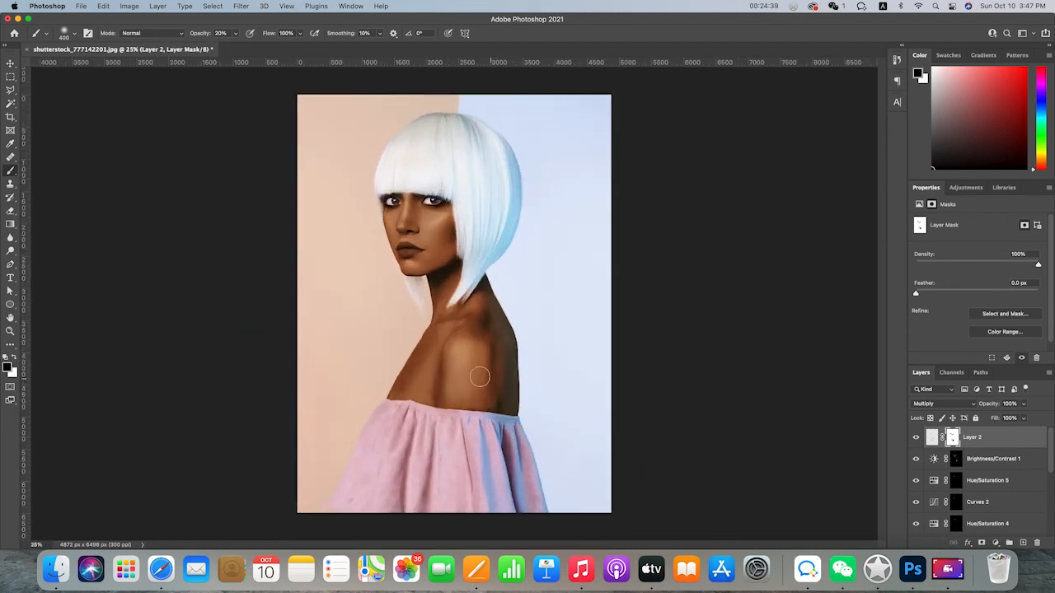
{"action": "left_click", "coordinate": [11, 63]}
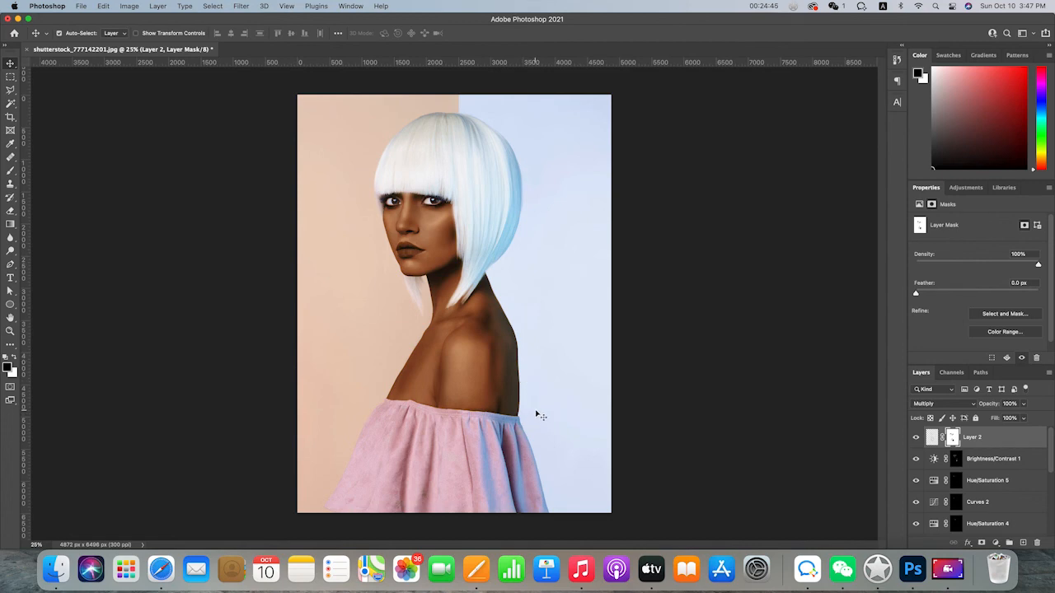
{"action": "key", "text": "super+plus"}
{"action": "key", "text": "super+plus"}
{"action": "key", "text": "super+plus"}
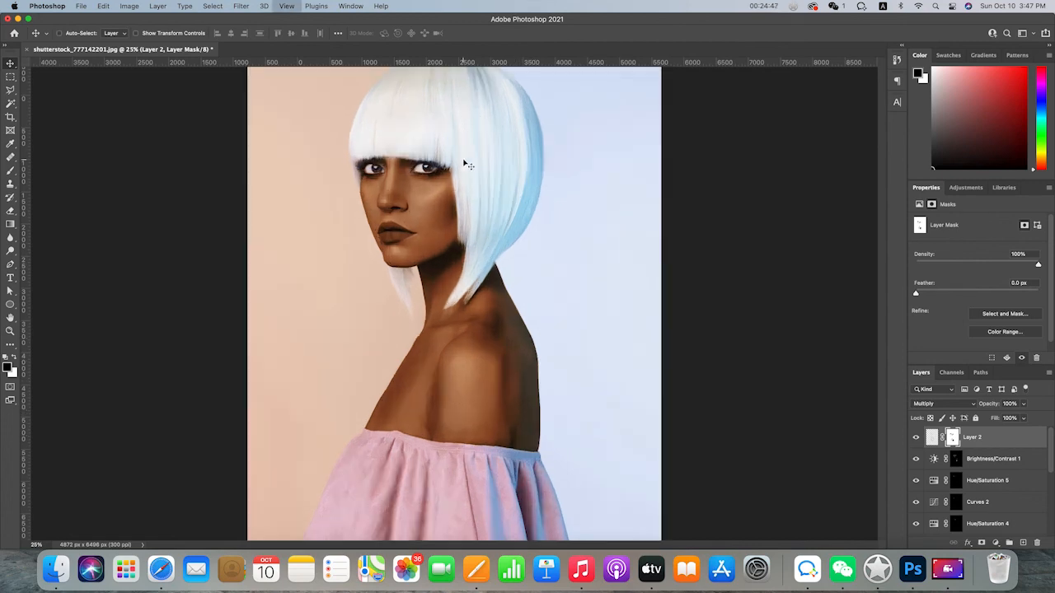
{"action": "scroll", "coordinate": [466, 164], "scroll_direction": "up", "scroll_amount": 5}
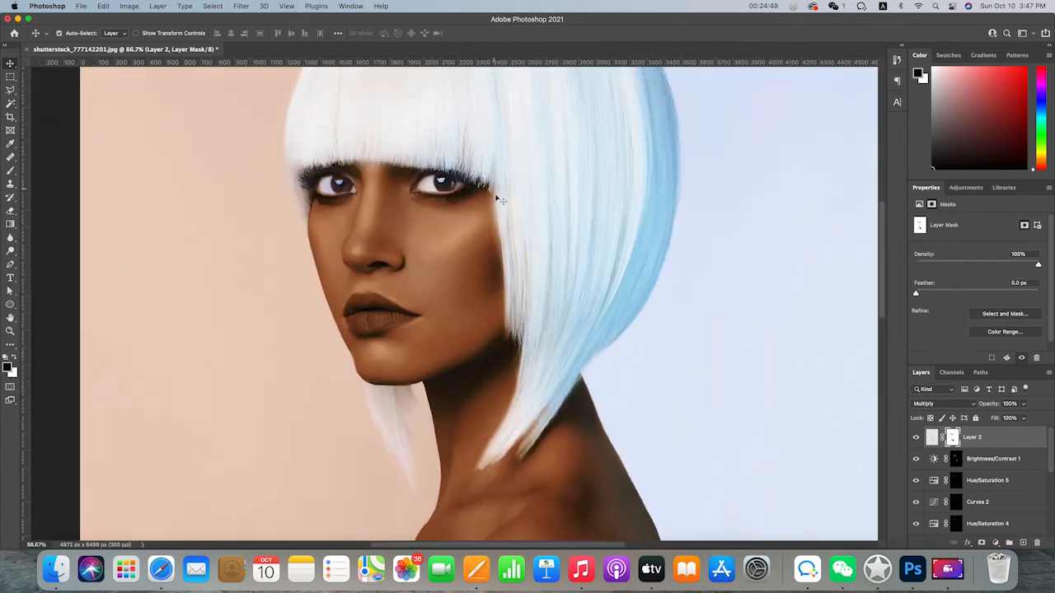
{"action": "scroll", "coordinate": [503, 198], "scroll_direction": "down", "scroll_amount": 1}
{"action": "scroll", "coordinate": [519, 218], "scroll_direction": "down", "scroll_amount": 3}
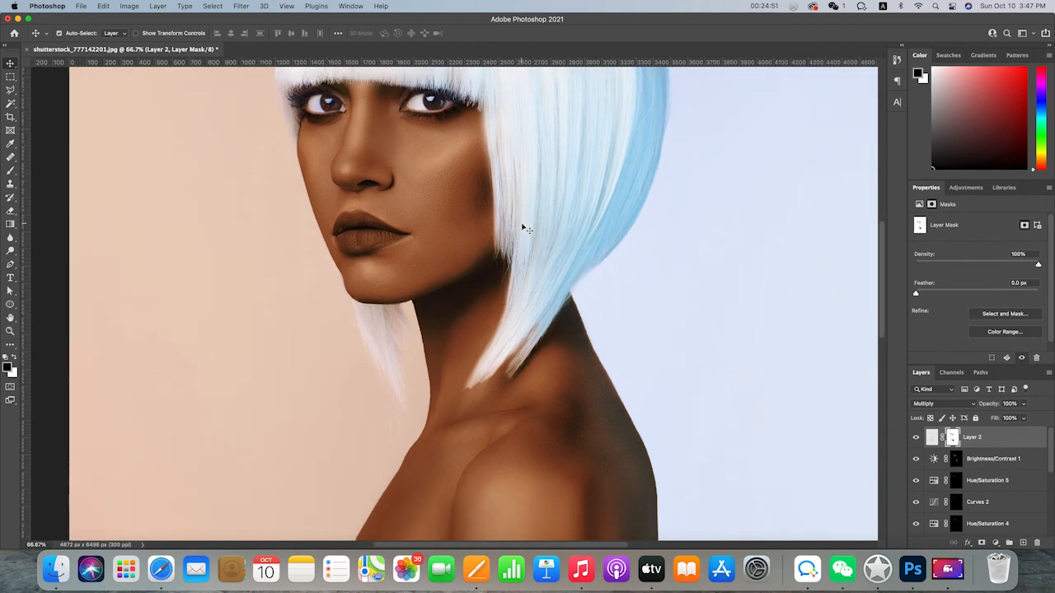
{"action": "scroll", "coordinate": [525, 228], "scroll_direction": "right", "scroll_amount": 2}
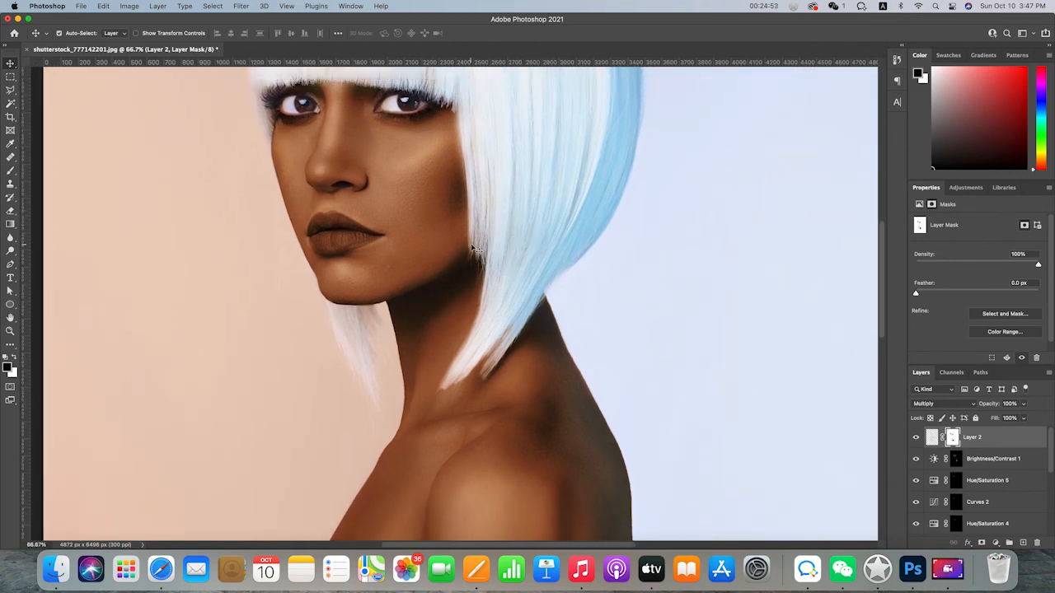
Retouch the Hue/Saturation 2 mask at the hair tips beside the jaw with a small black brush at 20% opacity.
{"action": "scroll", "coordinate": [473, 245], "scroll_direction": "up", "scroll_amount": 6}
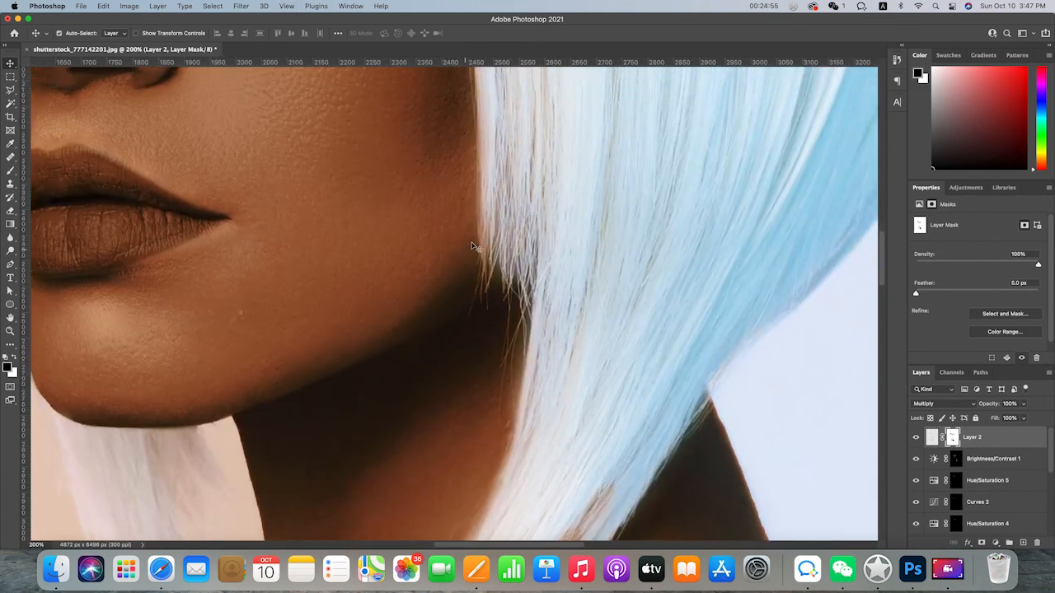
{"action": "scroll", "coordinate": [473, 245], "scroll_direction": "right", "scroll_amount": 5}
{"action": "scroll", "coordinate": [473, 245], "scroll_direction": "down", "scroll_amount": 4}
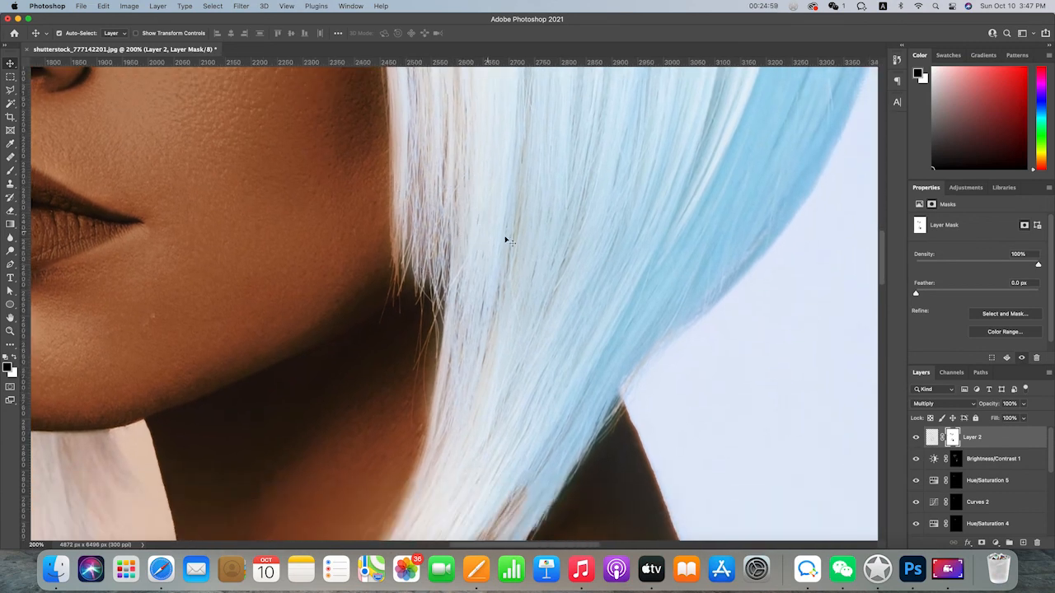
{"action": "scroll", "coordinate": [961, 511], "scroll_direction": "down", "scroll_amount": 5}
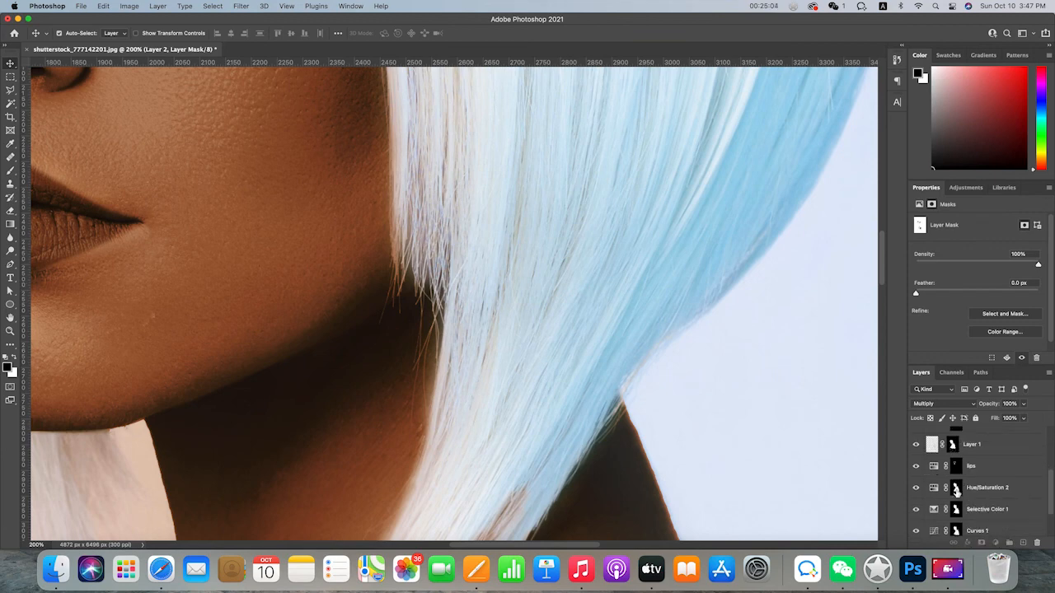
{"action": "left_click", "coordinate": [957, 490]}
{"action": "key", "text": "b"}
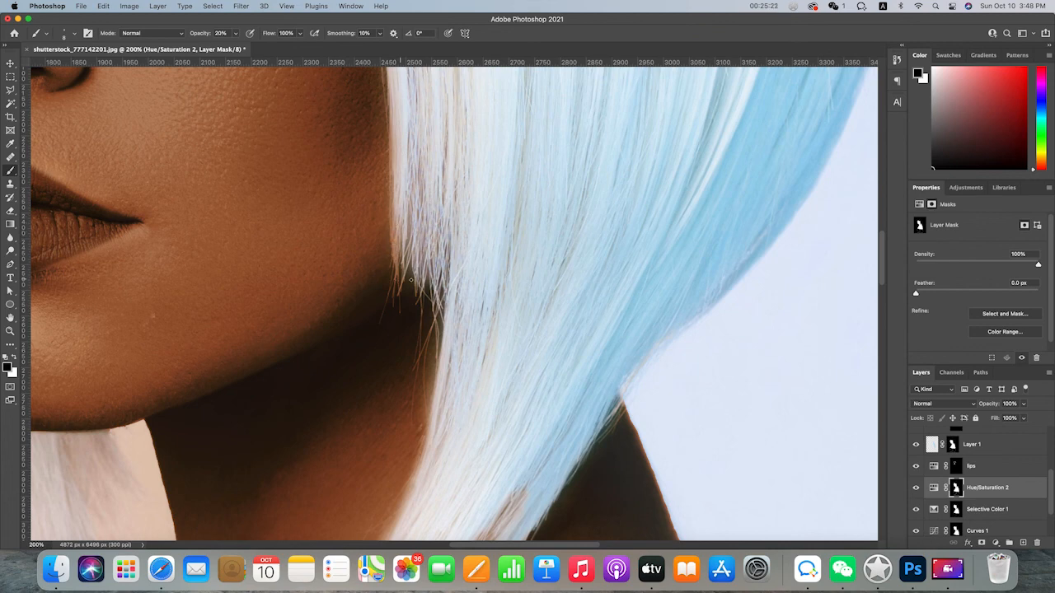
{"action": "scroll", "coordinate": [477, 290], "scroll_direction": "down", "scroll_amount": 4}
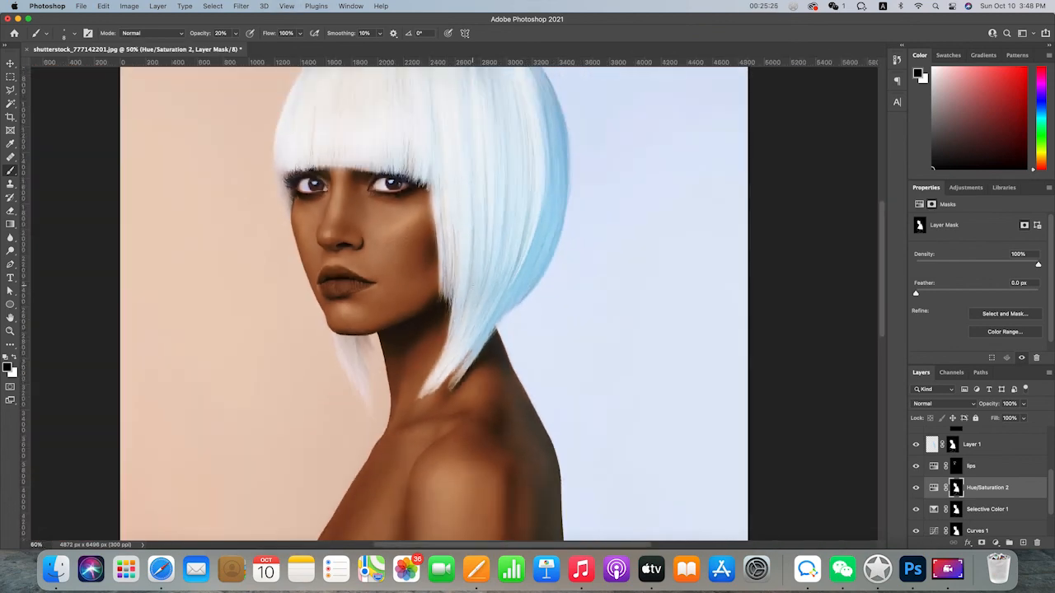
{"action": "scroll", "coordinate": [472, 285], "scroll_direction": "left", "scroll_amount": 5}
{"action": "scroll", "coordinate": [472, 285], "scroll_direction": "up", "scroll_amount": 1}
{"action": "scroll", "coordinate": [477, 290], "scroll_direction": "down", "scroll_amount": 1}
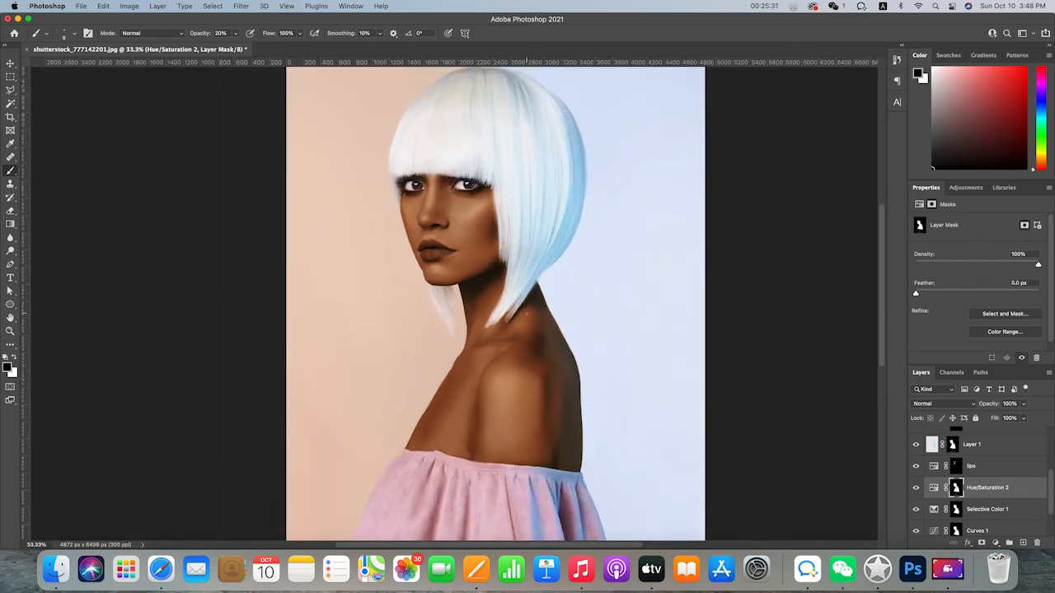
{"action": "scroll", "coordinate": [526, 313], "scroll_direction": "right", "scroll_amount": 1}
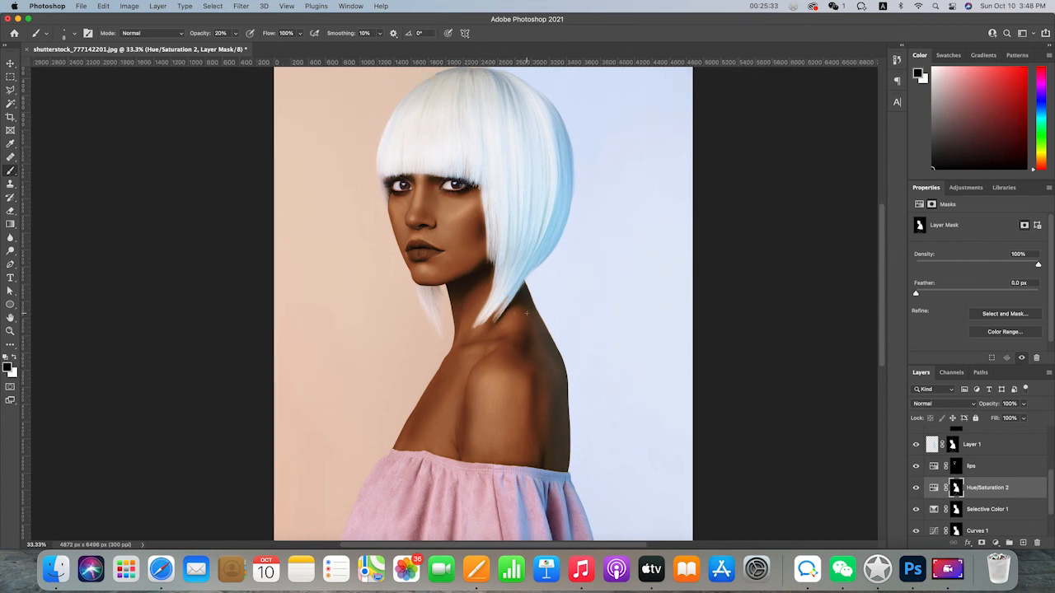